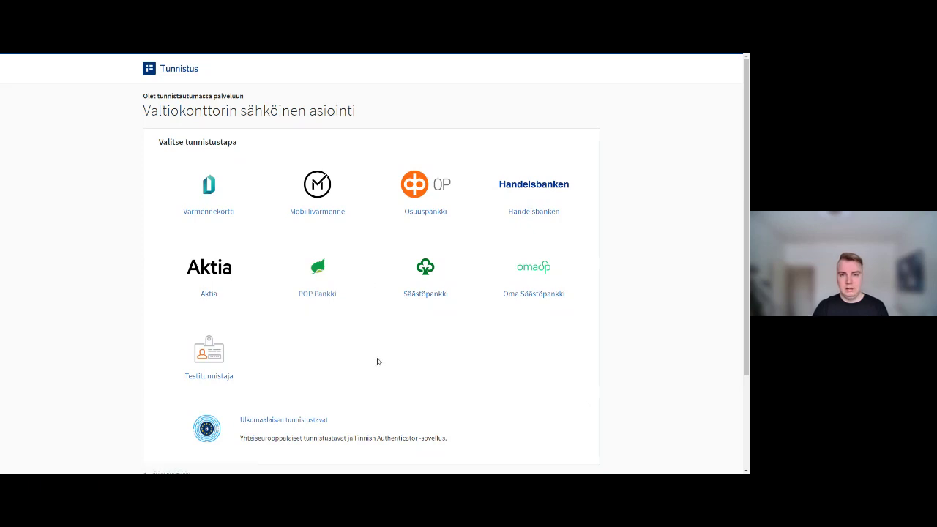
Sign in through the Testitunnistaja identification method with the test personal identity code and continue to the service.
click(209, 372)
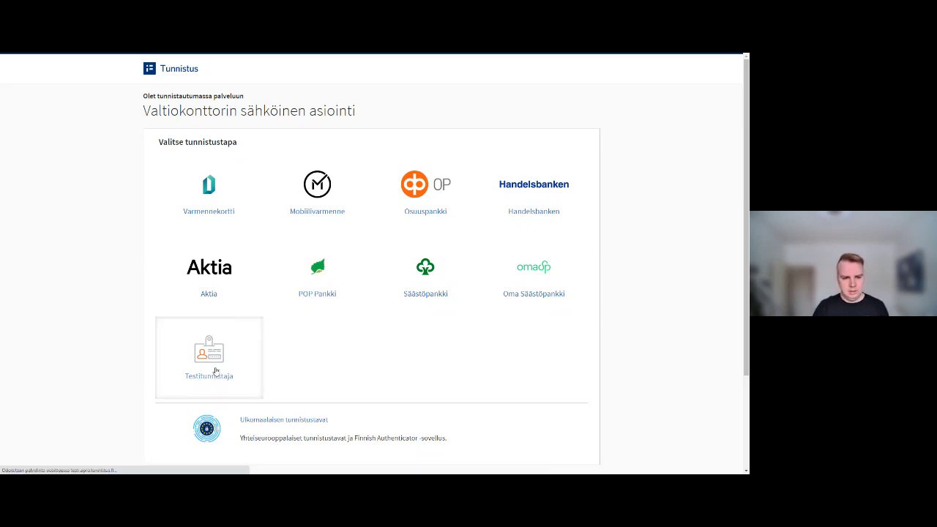
click(271, 224)
click(196, 276)
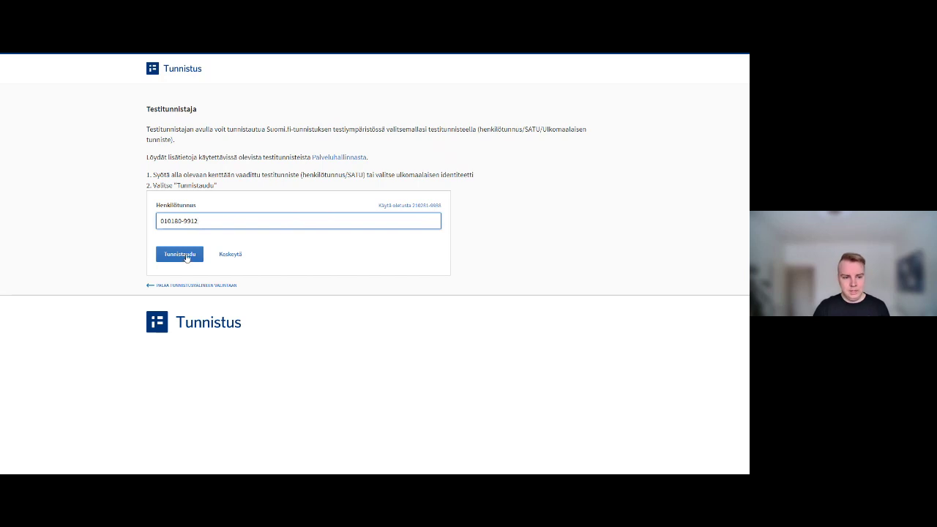
click(186, 257)
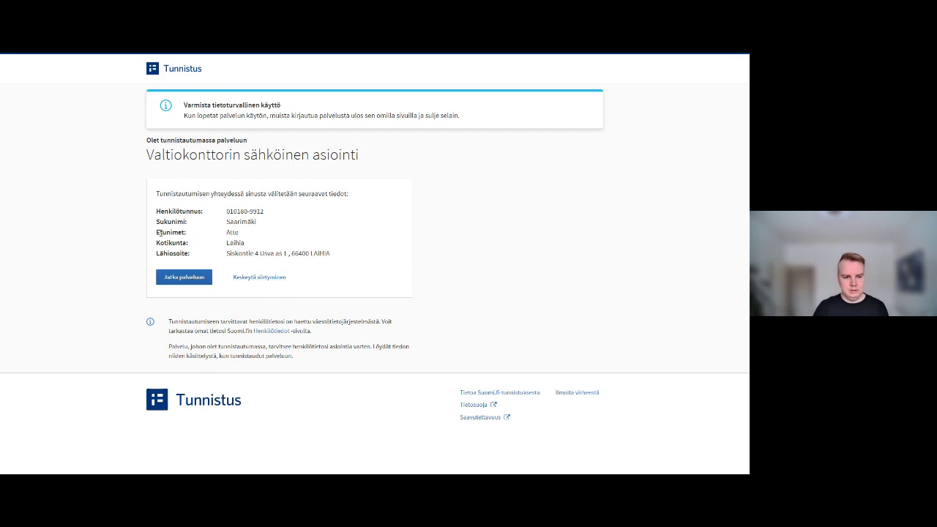
click(197, 278)
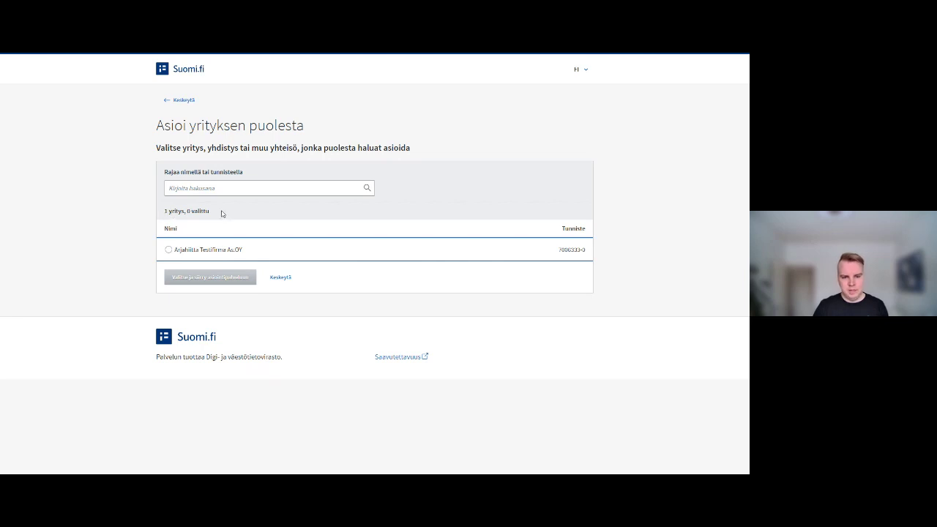
Choose Arjahiitta Testifirma As.OY as the company to represent, enter the e-service and dismiss the session-length notice.
click(210, 255)
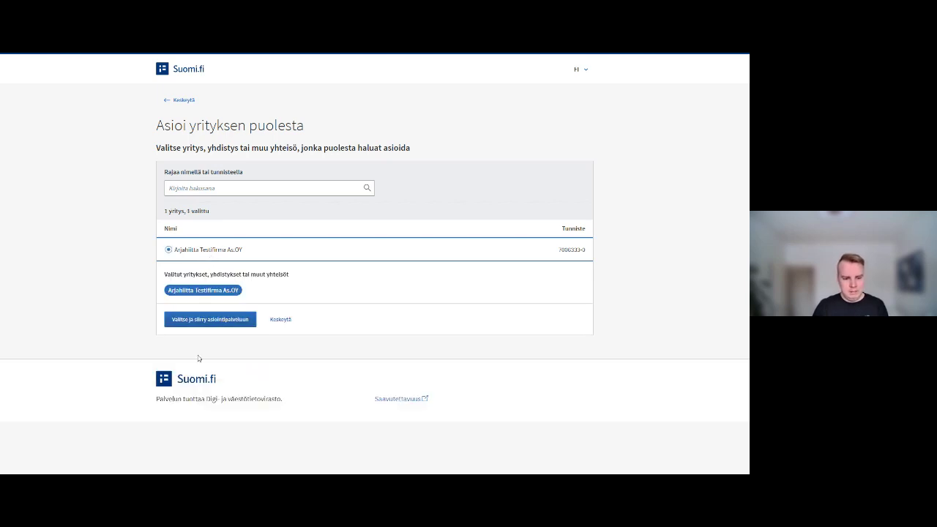
click(216, 322)
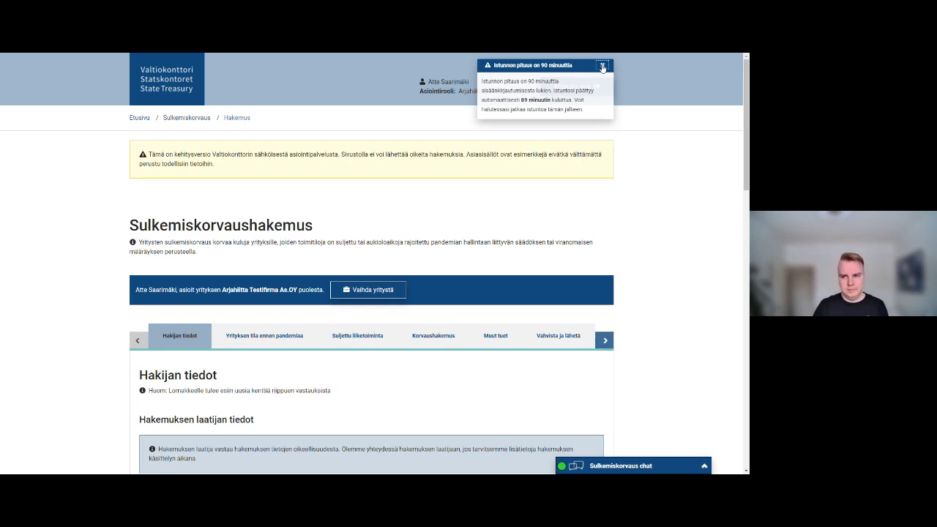
click(602, 67)
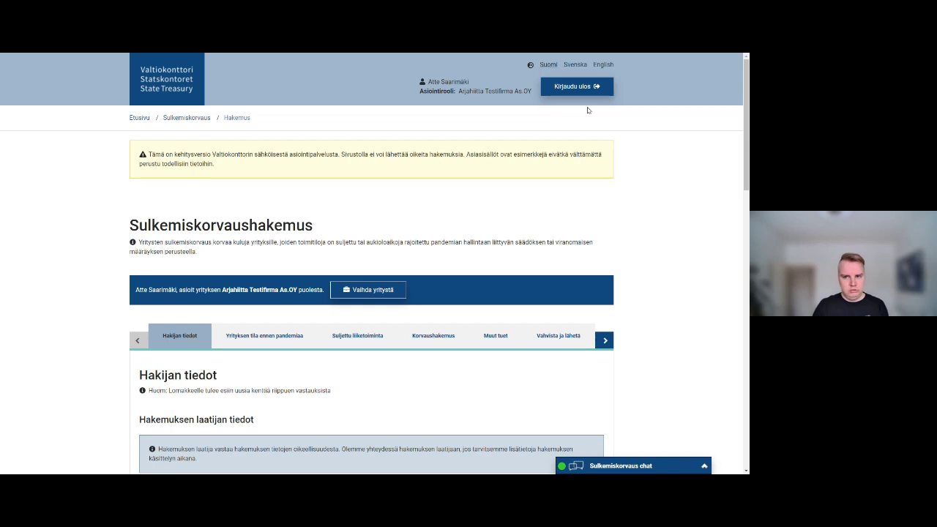
Preview the application form in Swedish and English and return it to Finnish.
click(571, 67)
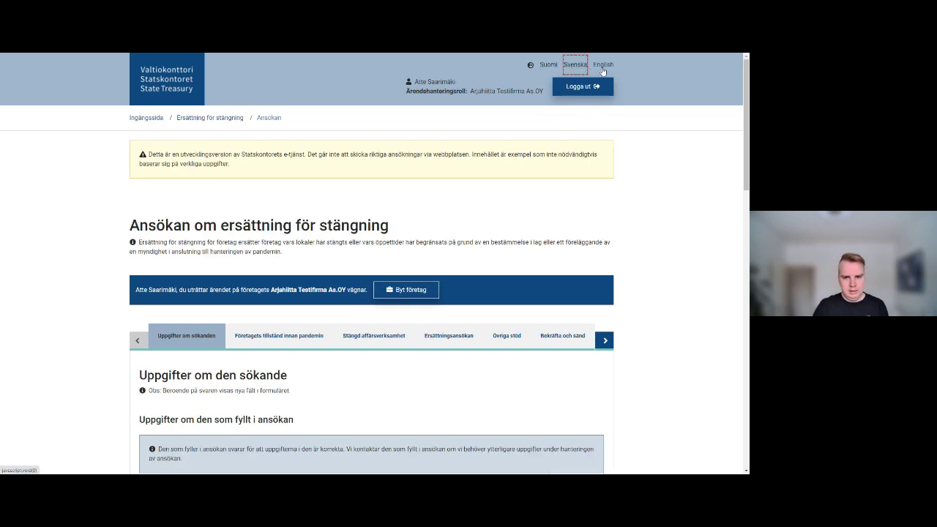
click(602, 67)
click(568, 67)
click(548, 66)
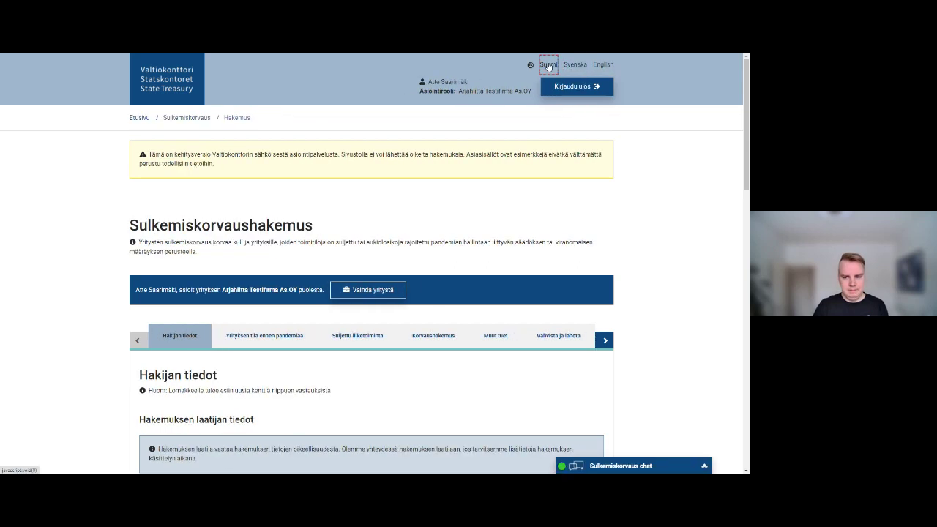
Open the Sulkemiskorvaus chat to view it and minimise it again.
click(704, 465)
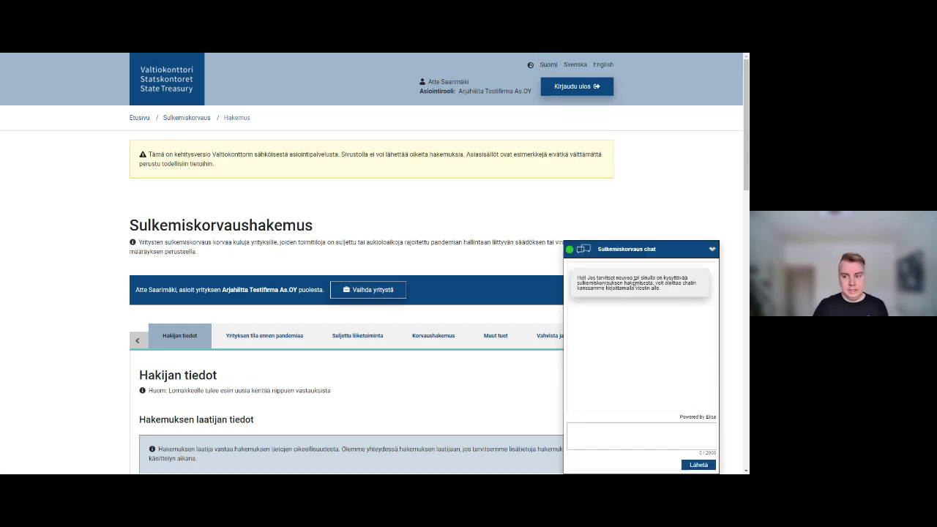
click(711, 252)
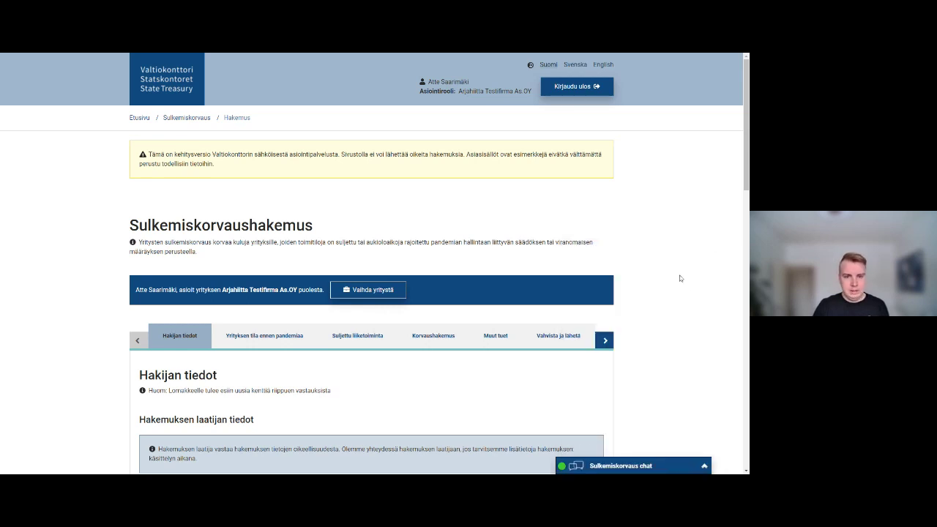
Fill in the applicant's phone number under Yhteystiedot using the saved suggestion.
scroll(668, 259, down, 1)
scroll(668, 258, down, 4)
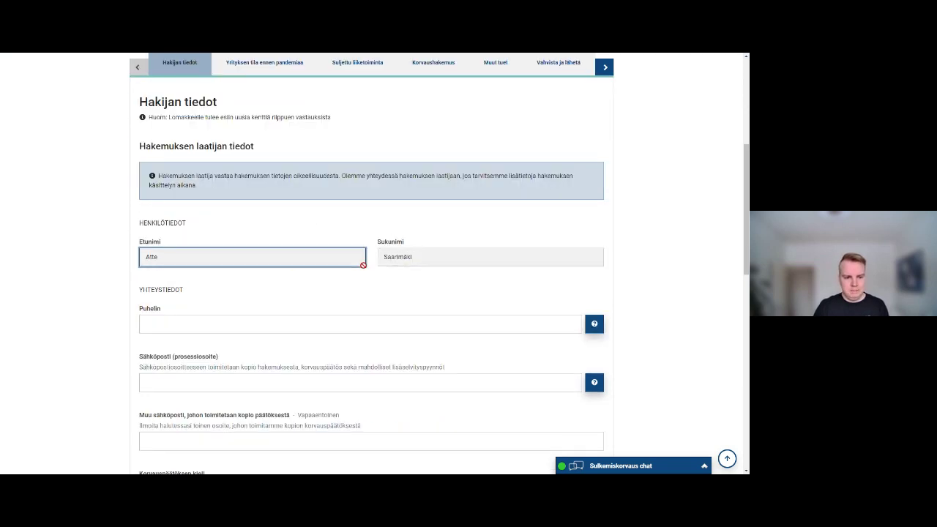
scroll(329, 260, down, 1)
click(280, 249)
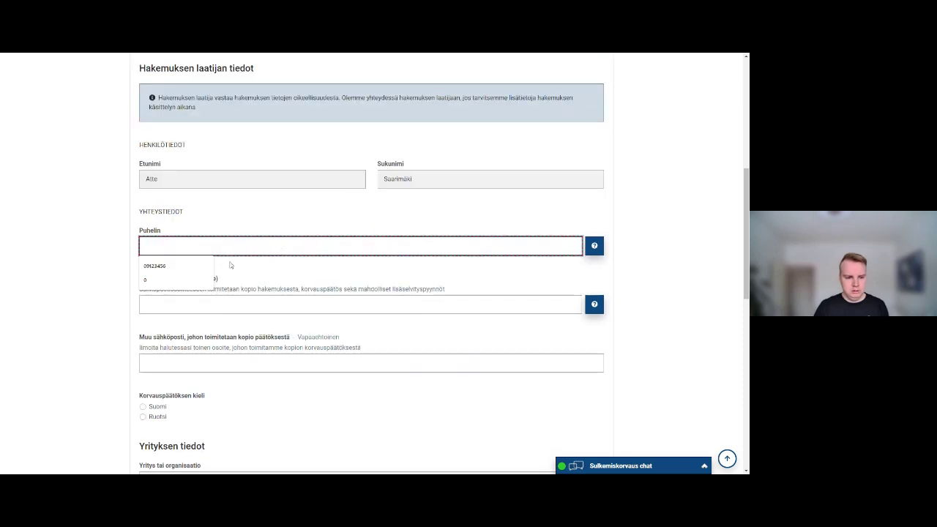
click(297, 278)
Fill in the applicant's process email address from the saved suggestions and minimise the chat window.
scroll(297, 281, down, 2)
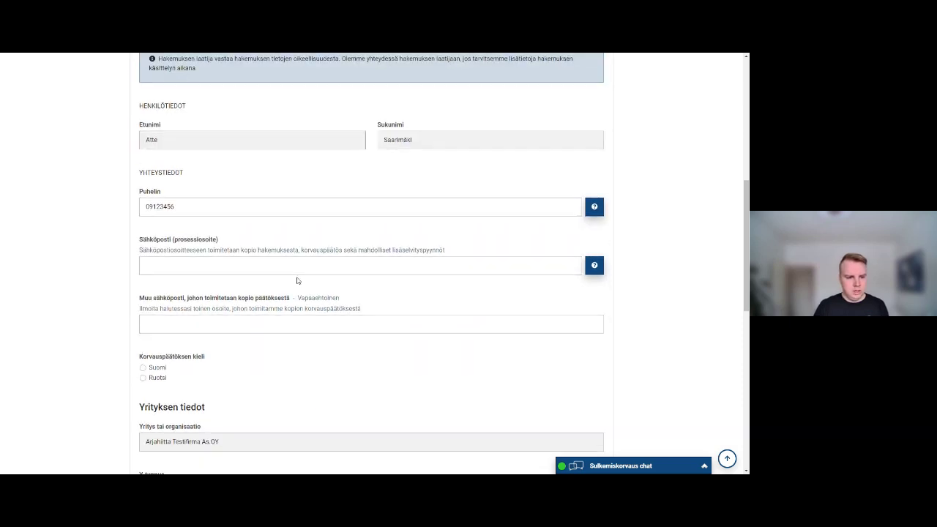
click(243, 229)
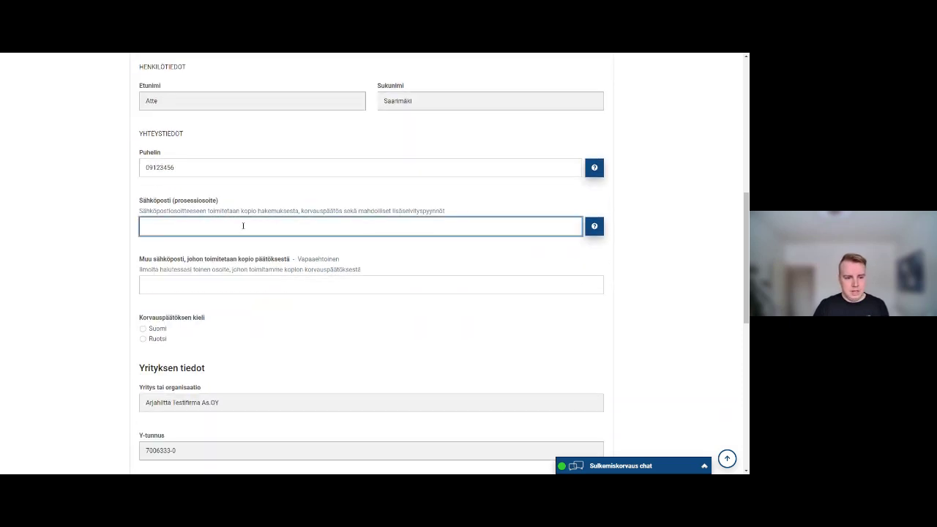
click(244, 226)
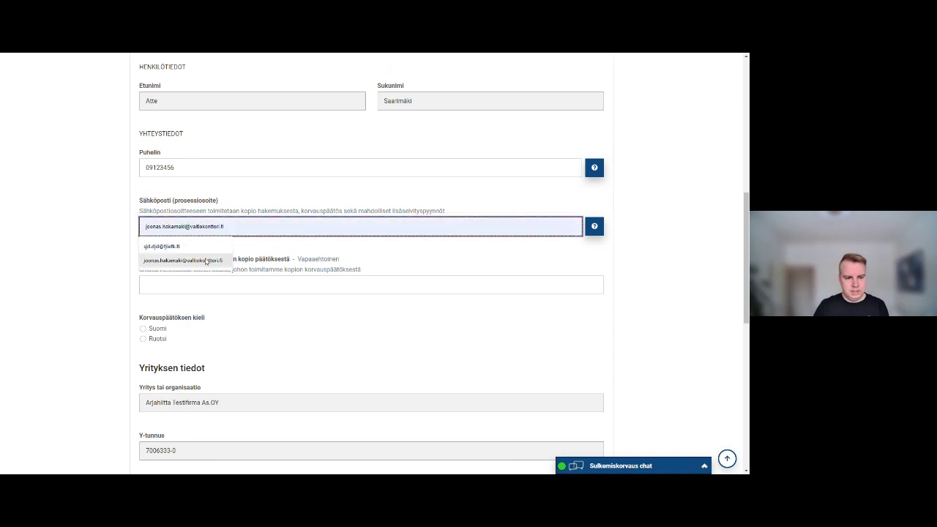
click(213, 251)
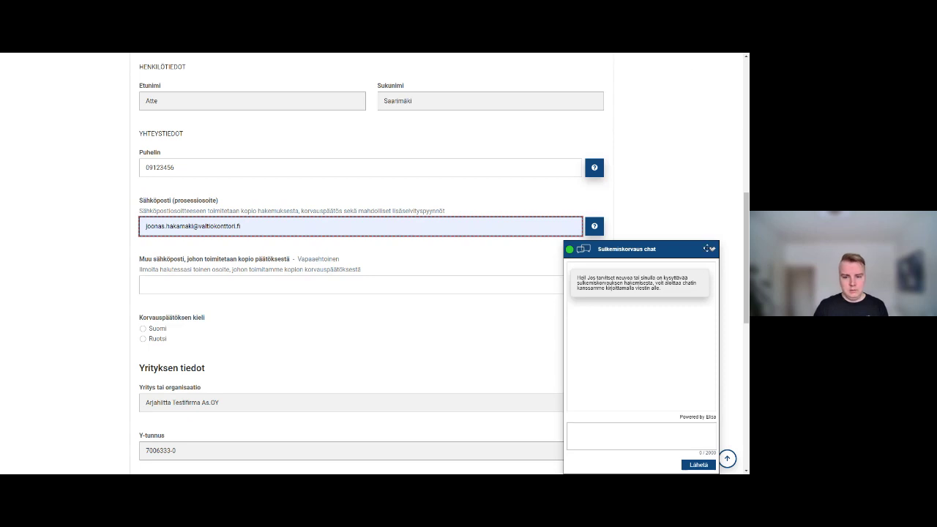
click(712, 249)
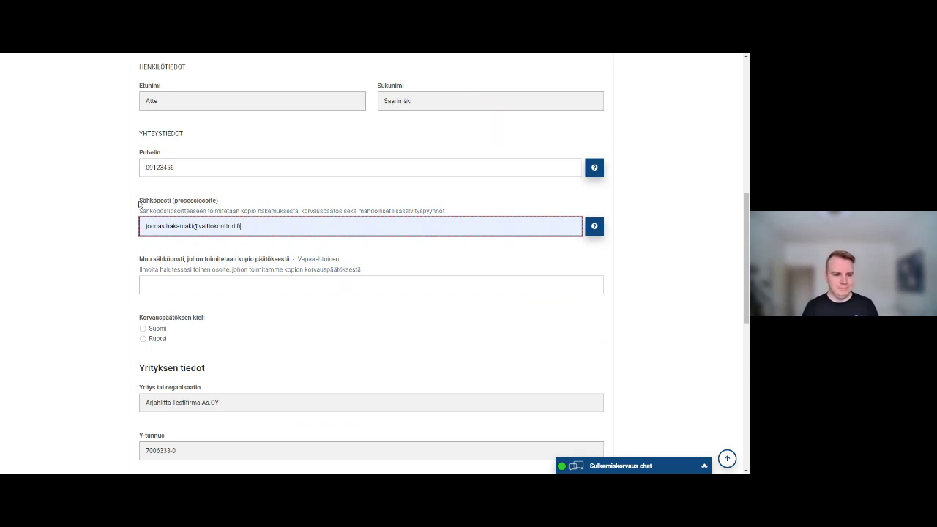
Leave the optional second email empty and set the compensation decision language (Korvauspäätöksen kieli) to Suomi.
scroll(139, 205, down, 1)
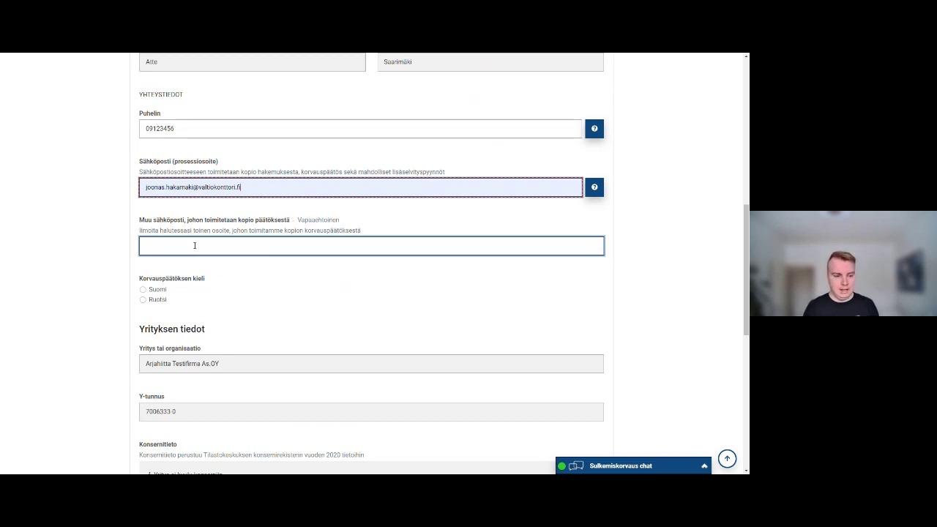
scroll(195, 246, down, 1)
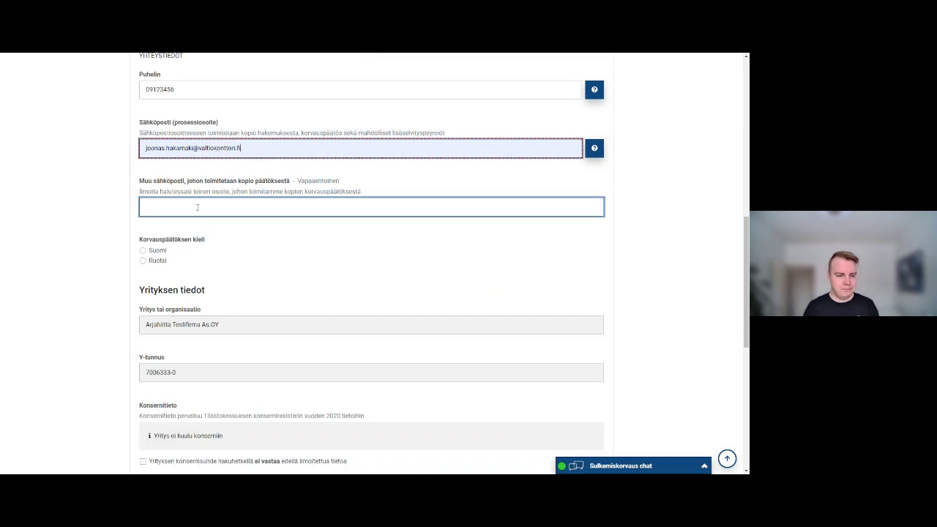
scroll(197, 207, down, 1)
click(198, 211)
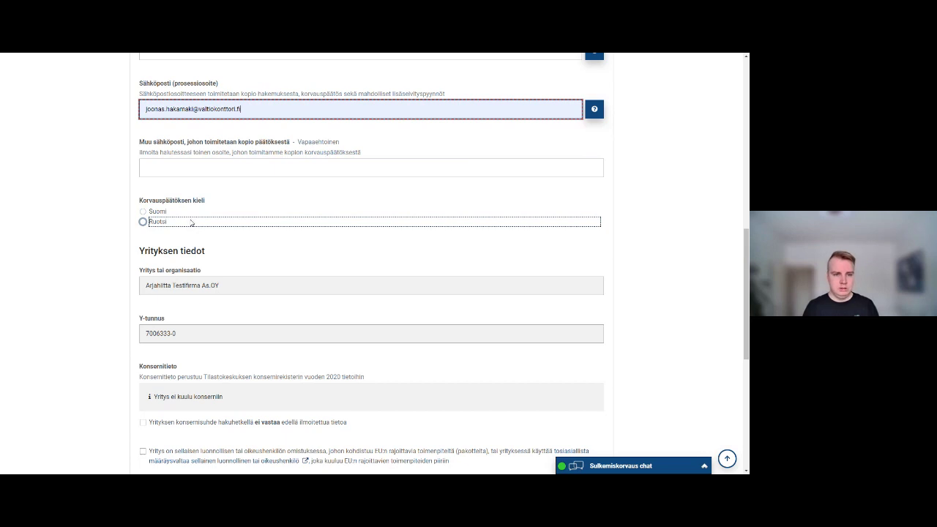
click(191, 212)
Review the prefilled company name, Y-tunnus and group information under Yrityksen tiedot.
click(189, 285)
scroll(190, 284, down, 1)
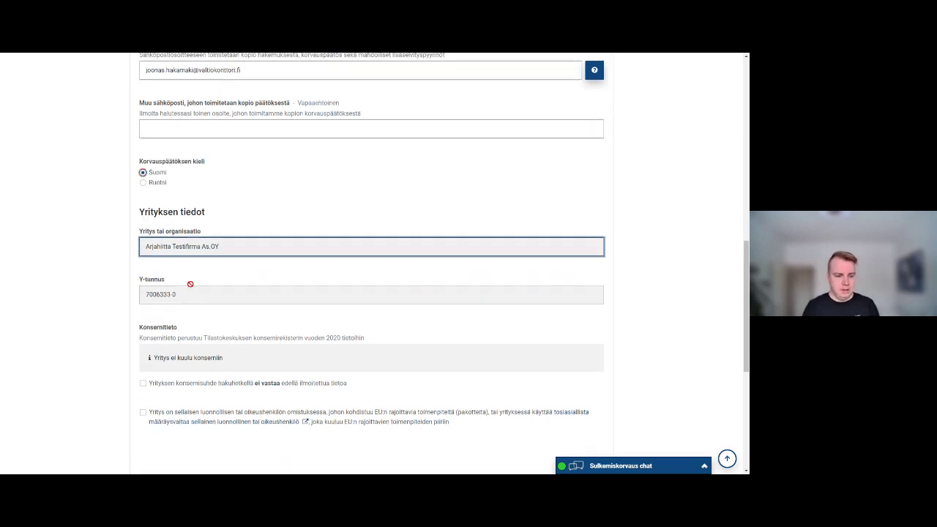
click(189, 284)
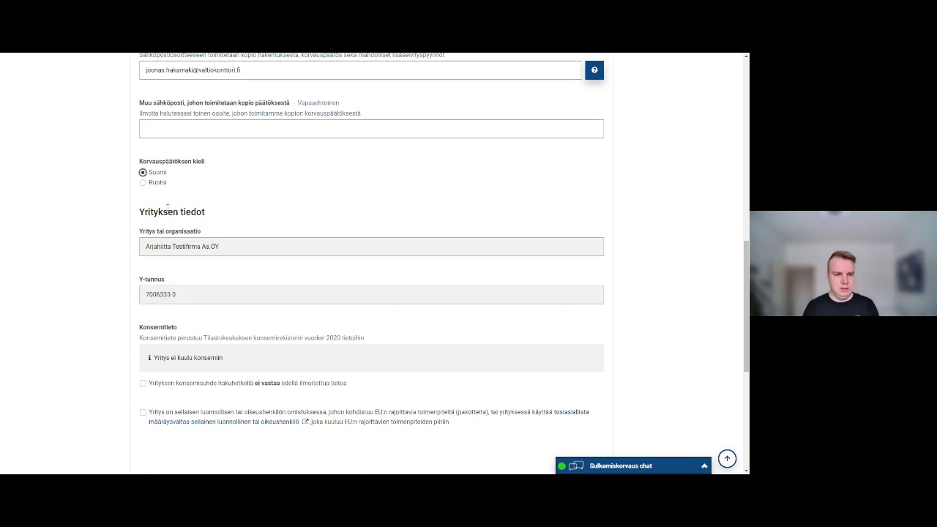
click(177, 301)
scroll(178, 301, down, 1)
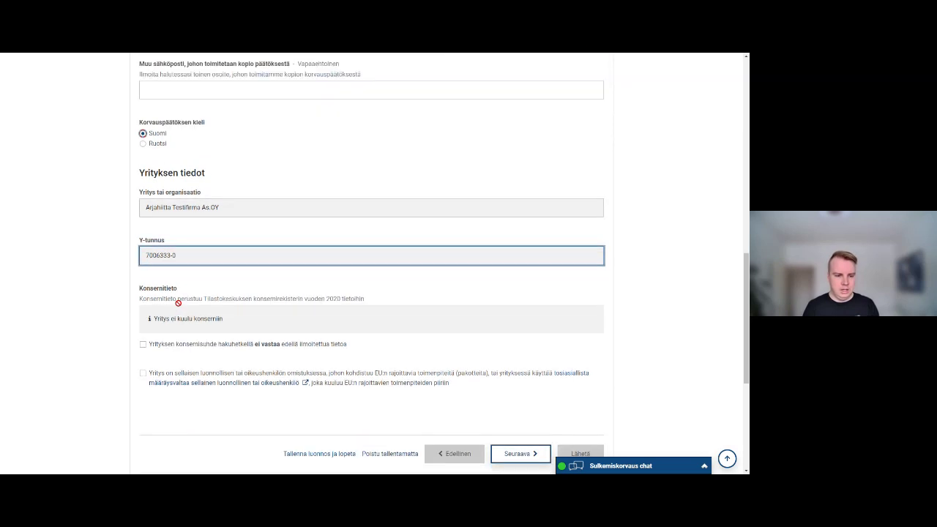
scroll(201, 254, down, 1)
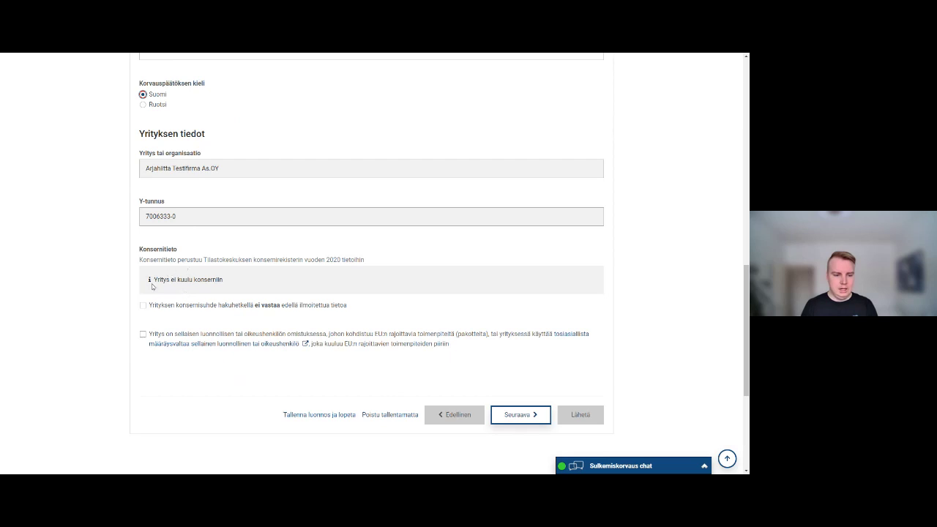
Mark the company's group relationship as not matching the stated information, examine the additional group fields, and clear the mark again.
click(183, 303)
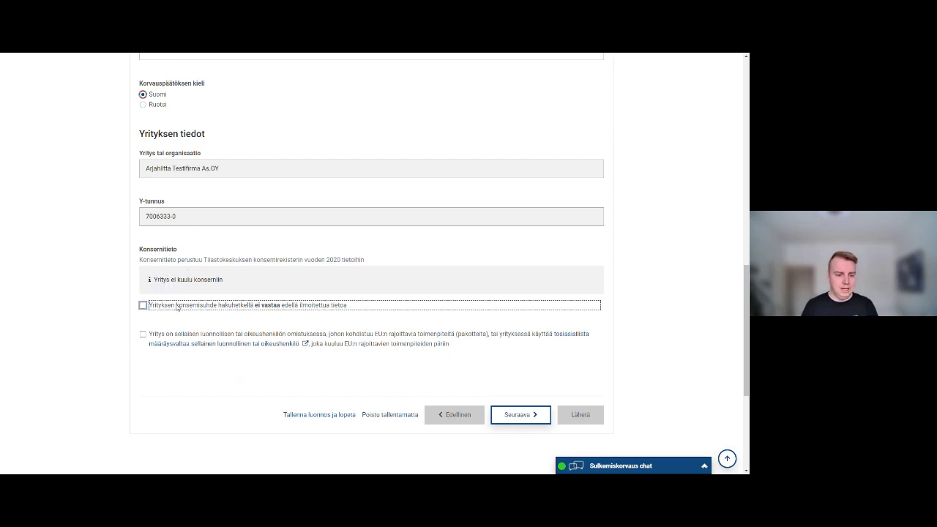
scroll(181, 289, down, 2)
scroll(181, 282, down, 1)
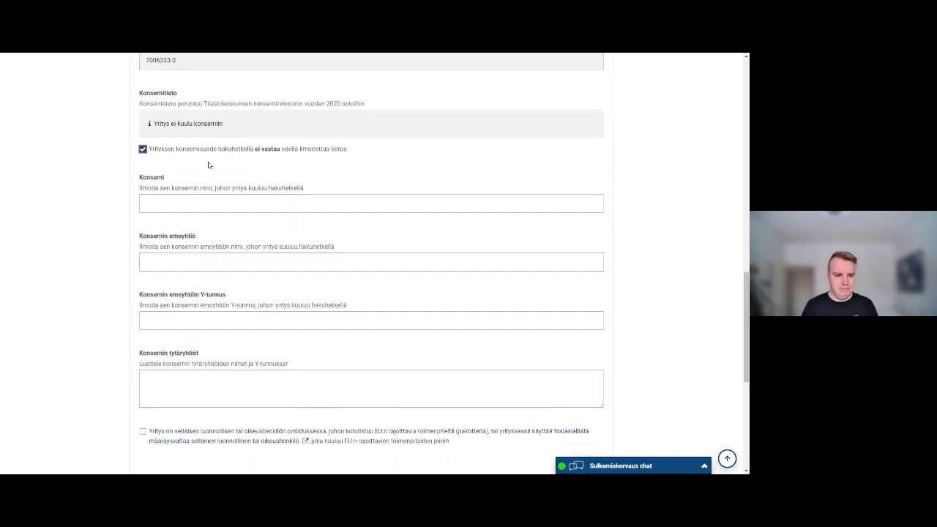
click(208, 152)
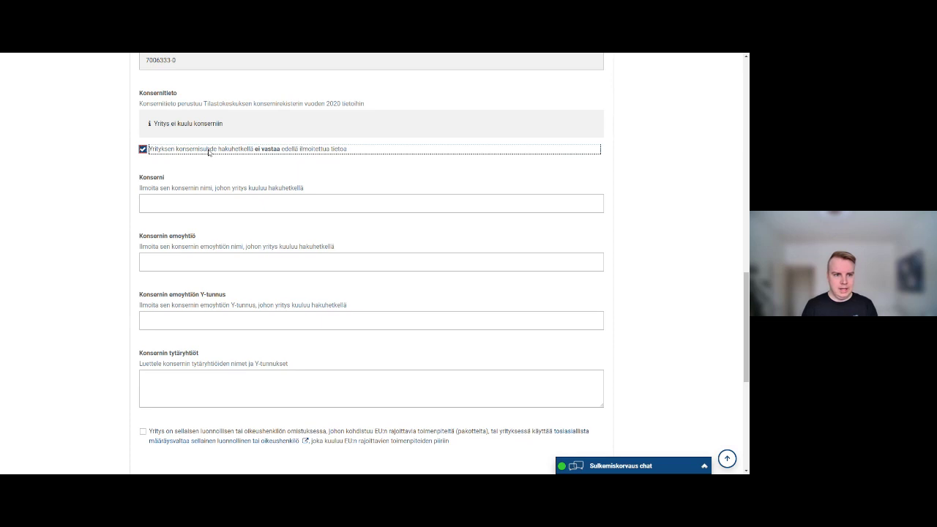
click(209, 152)
scroll(237, 167, up, 2)
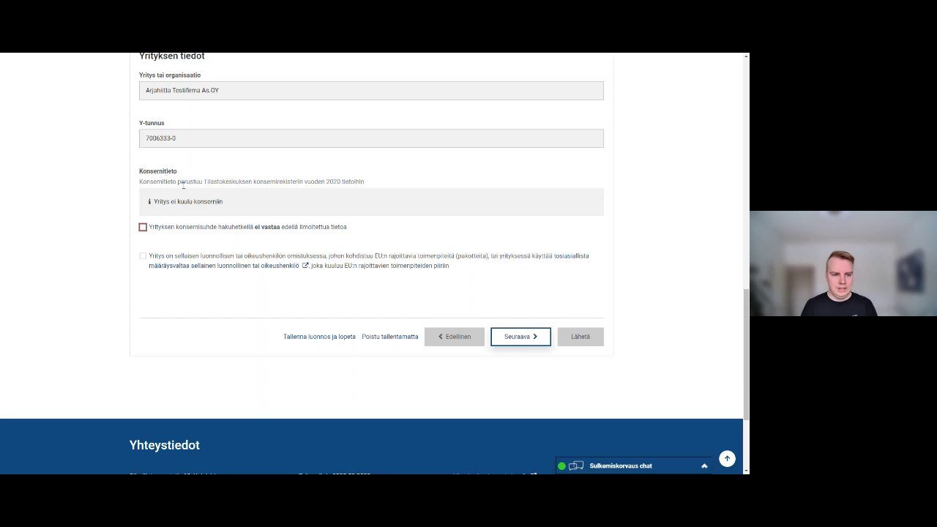
click(201, 229)
click(188, 231)
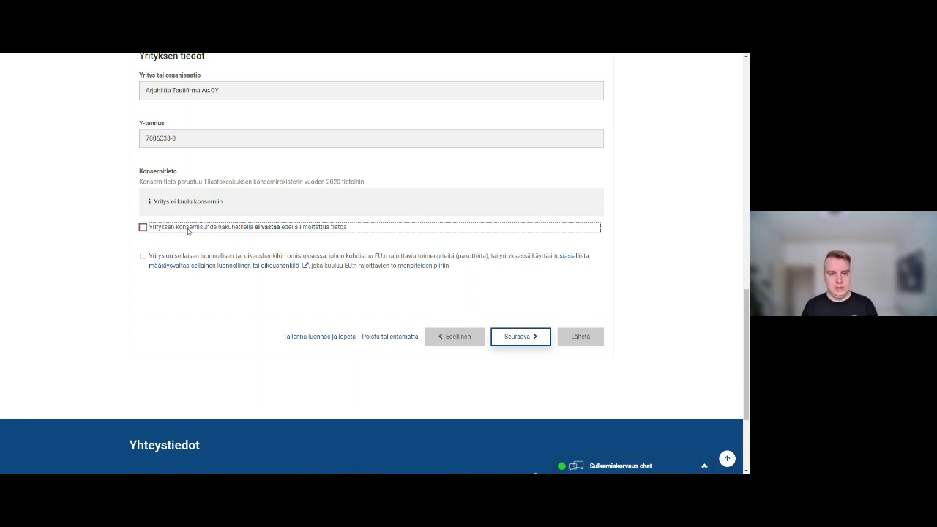
click(195, 261)
click(196, 230)
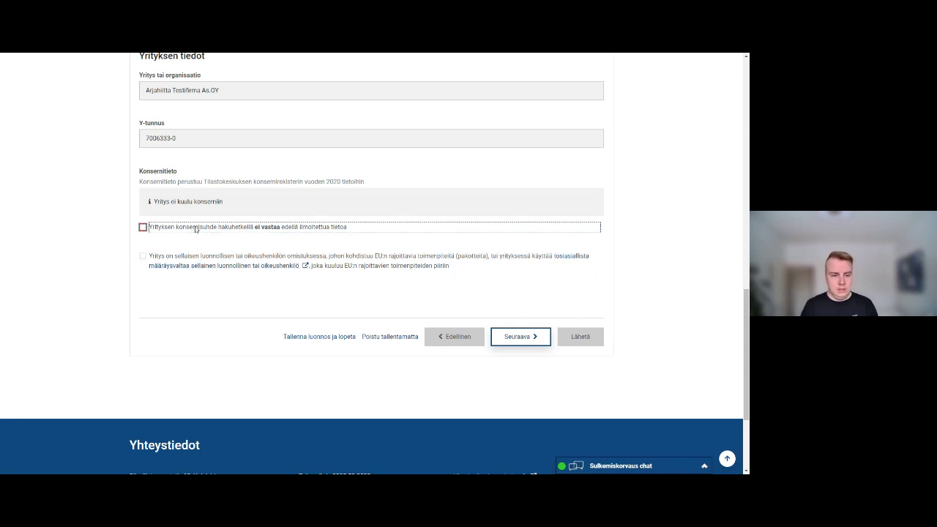
click(196, 230)
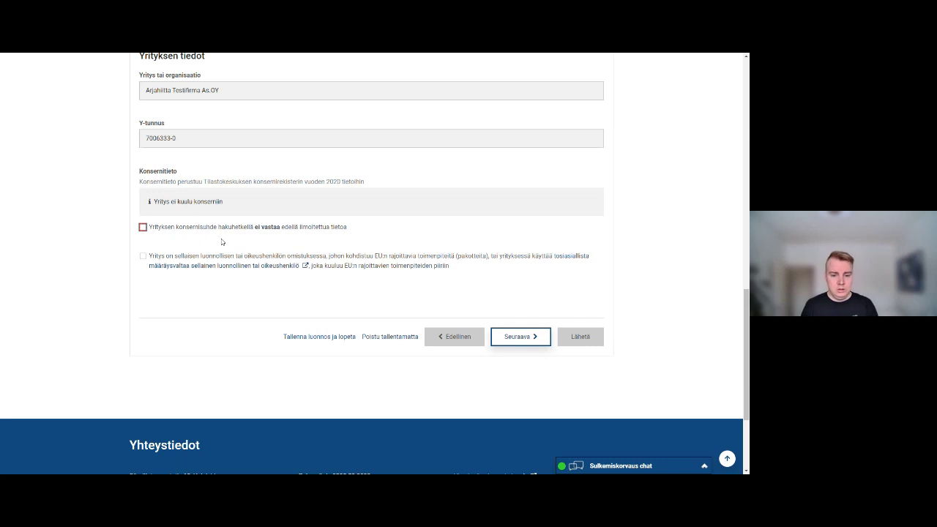
click(196, 257)
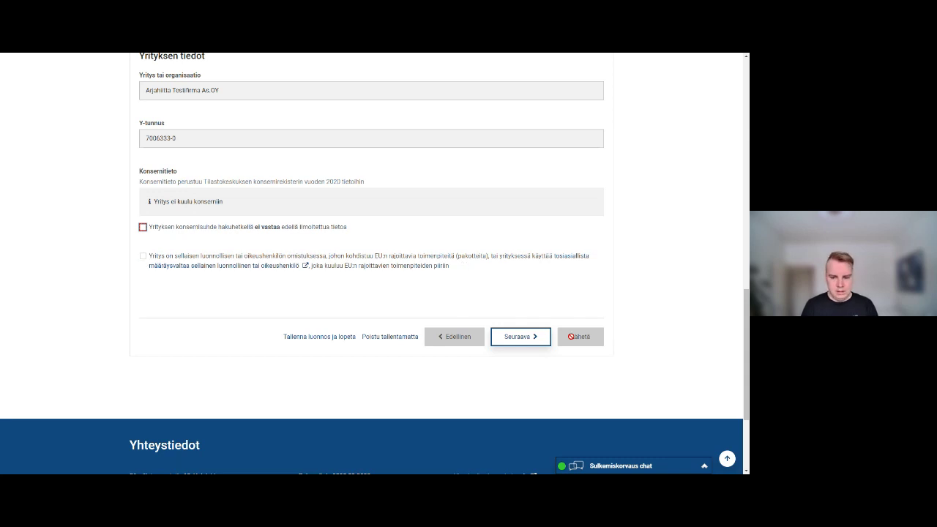
Advance the application to the Yrityksen tila ennen pandemiaa section and bring its company type question into view.
click(512, 338)
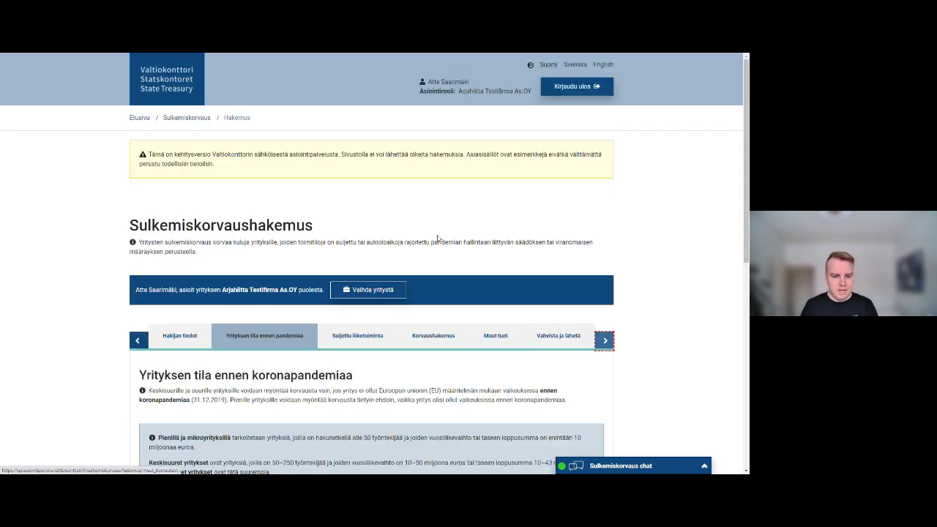
scroll(426, 228, down, 2)
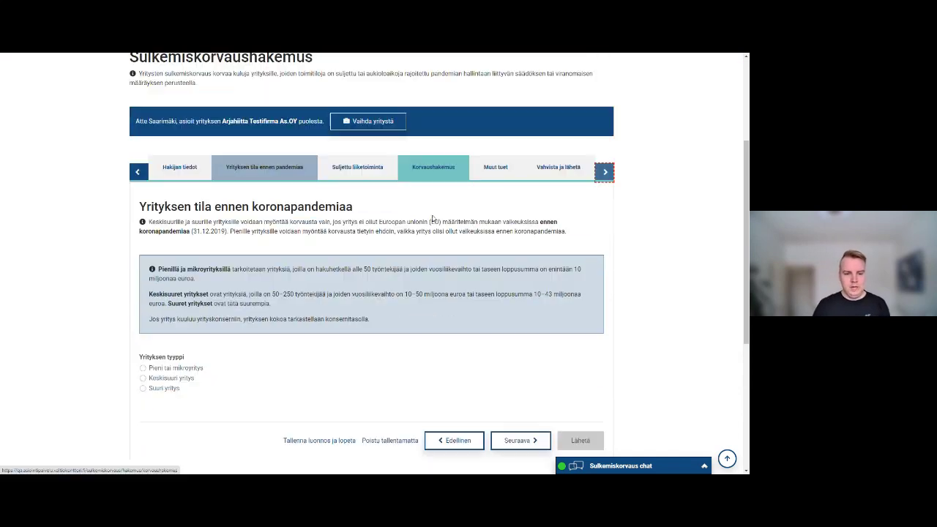
Choose Pieni tai mikroyritys as the company type and examine the size definitions and the criteria for this type.
scroll(432, 216, down, 1)
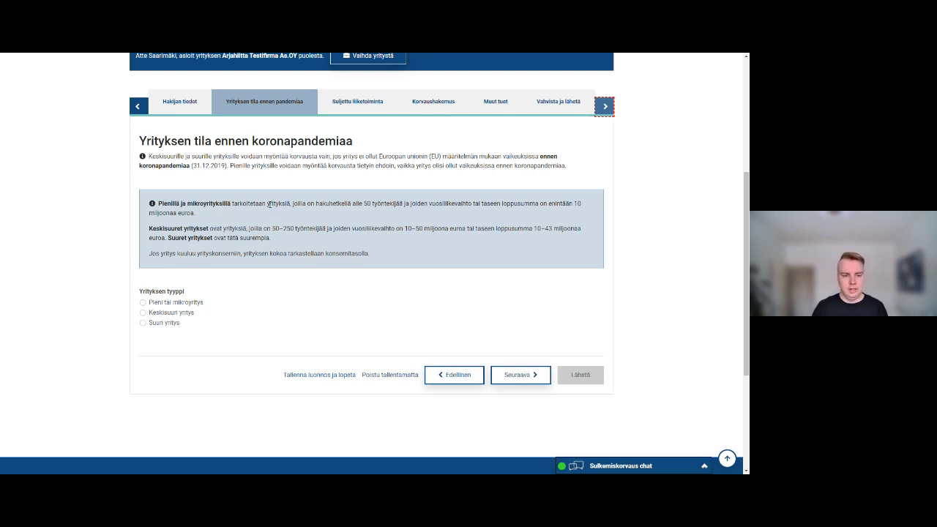
scroll(270, 205, down, 1)
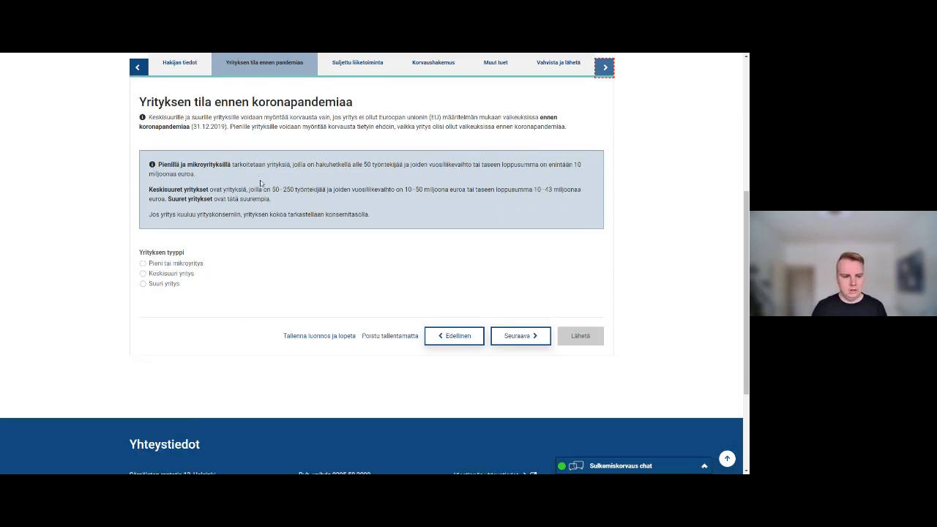
click(180, 273)
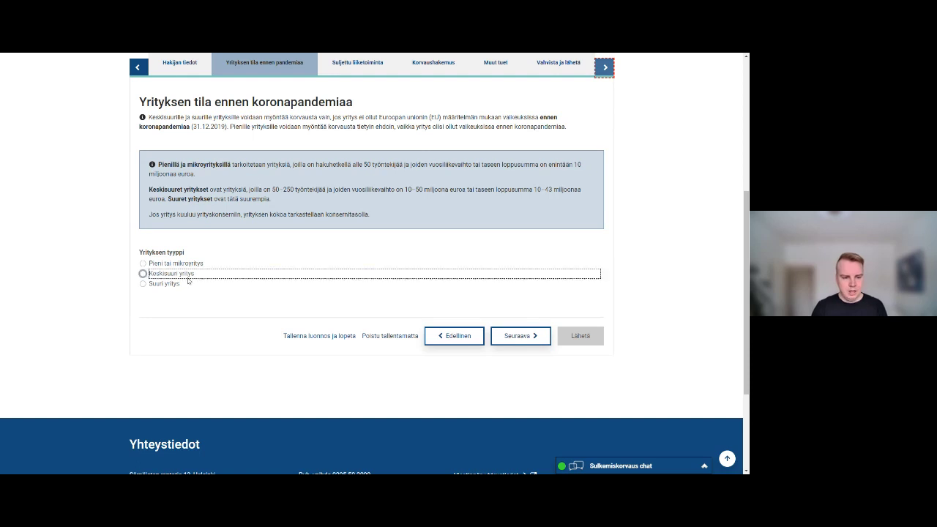
click(188, 264)
scroll(187, 265, down, 2)
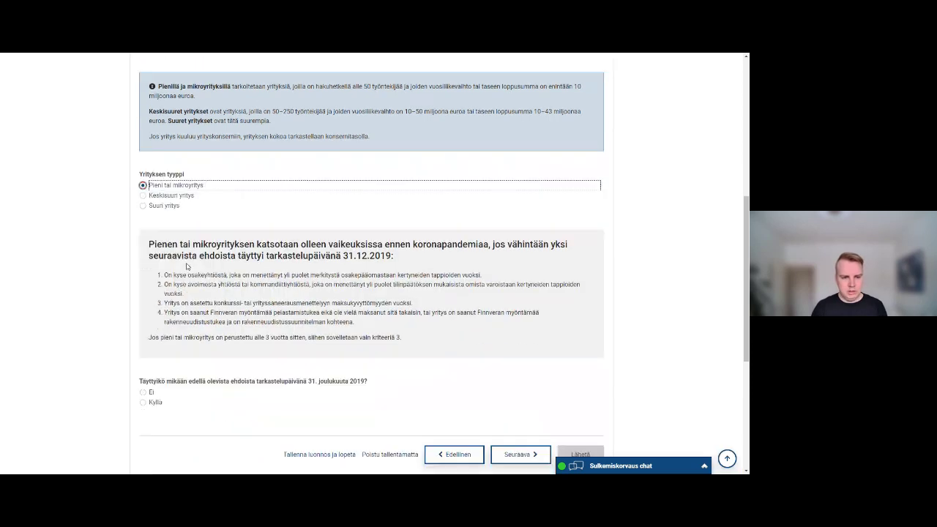
Change the company type (Yrityksen tyyppi) to Keskisuuri yritys.
click(169, 196)
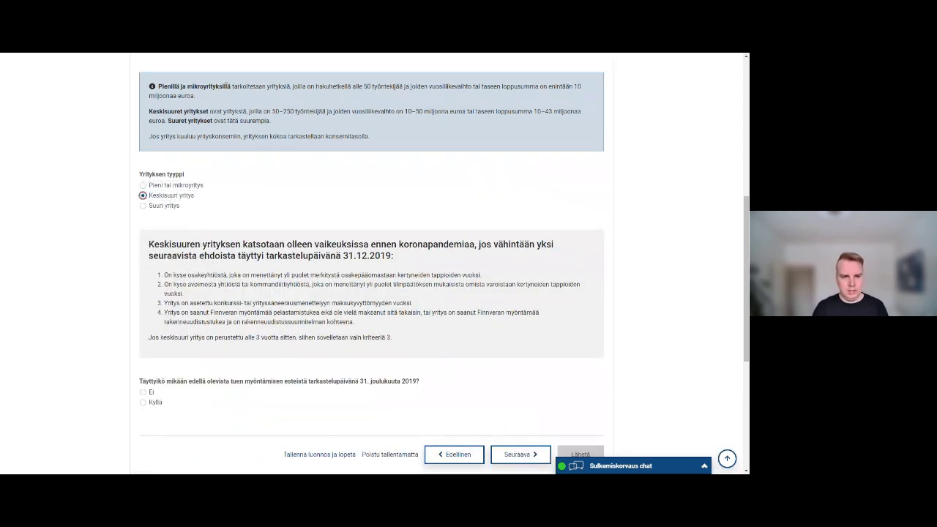
click(153, 207)
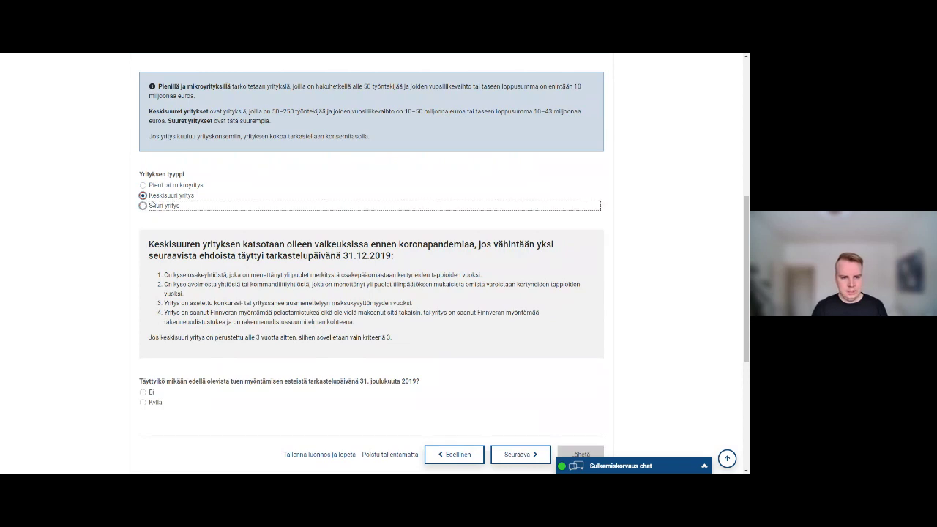
click(155, 195)
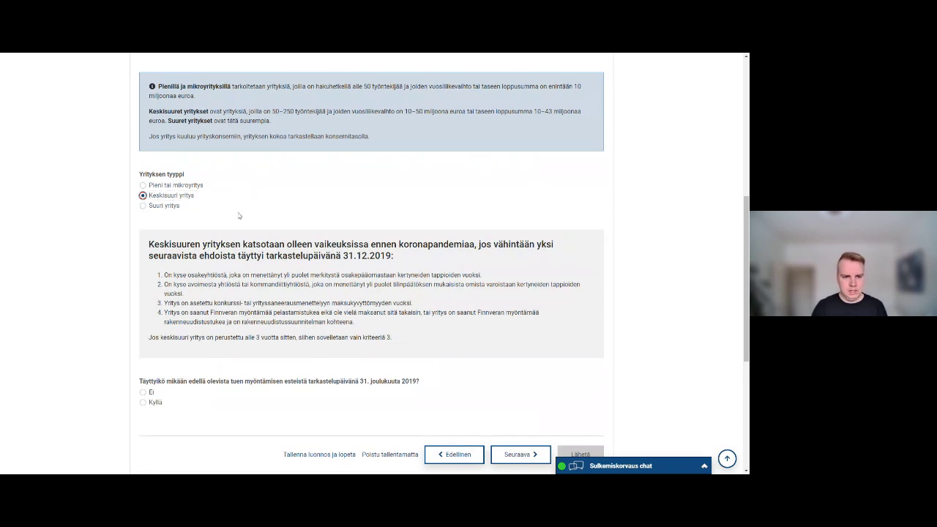
Answer Kyllä to the question whether any of the listed obstacles to support applied on 31 December 2019.
scroll(215, 222, down, 2)
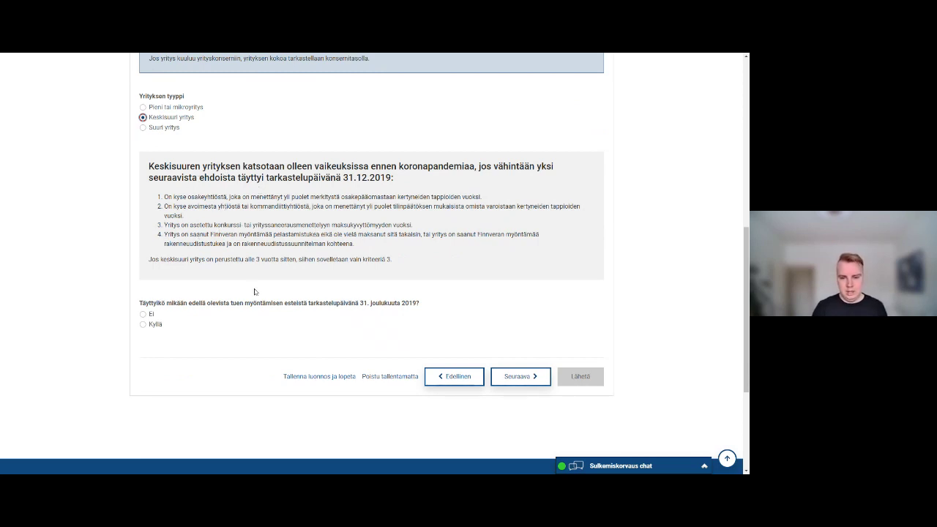
click(150, 323)
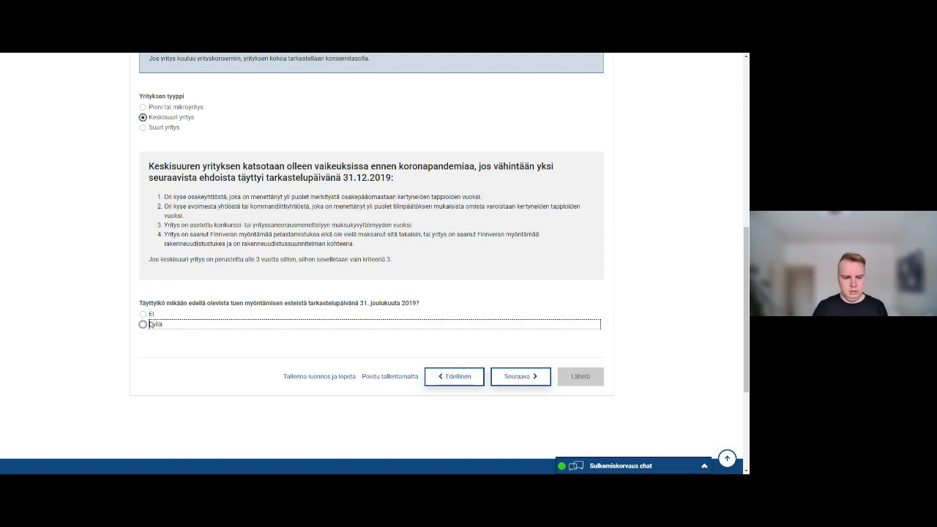
click(151, 315)
click(150, 324)
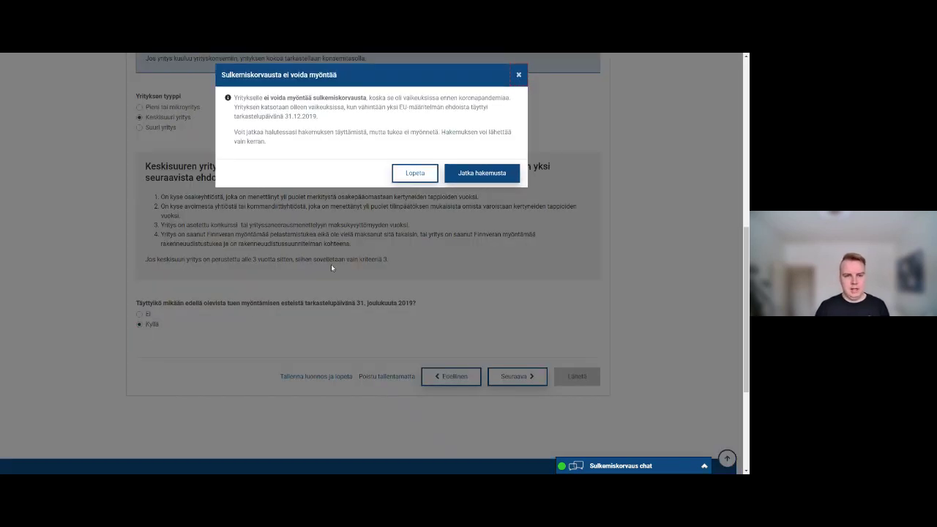
Read the notice about compensation not being grantable and choose to continue the application.
scroll(331, 264, up, 3)
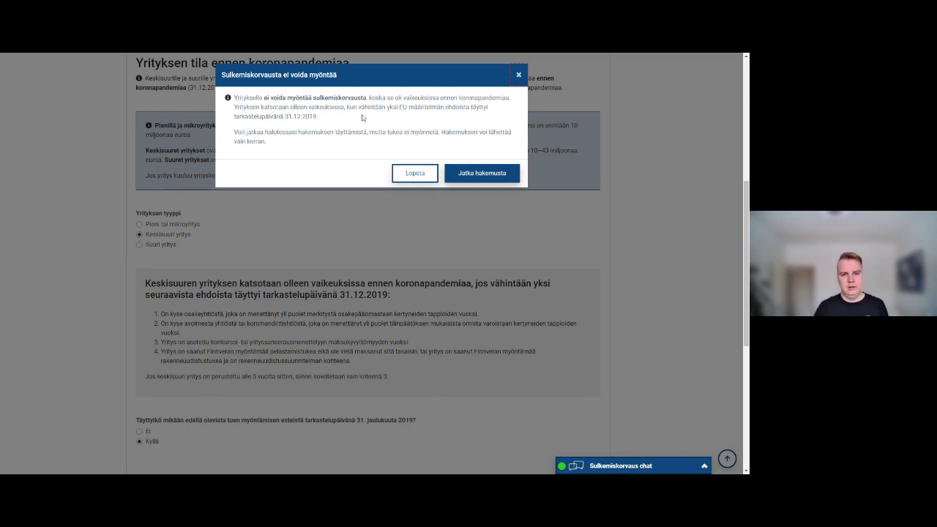
scroll(417, 120, up, 2)
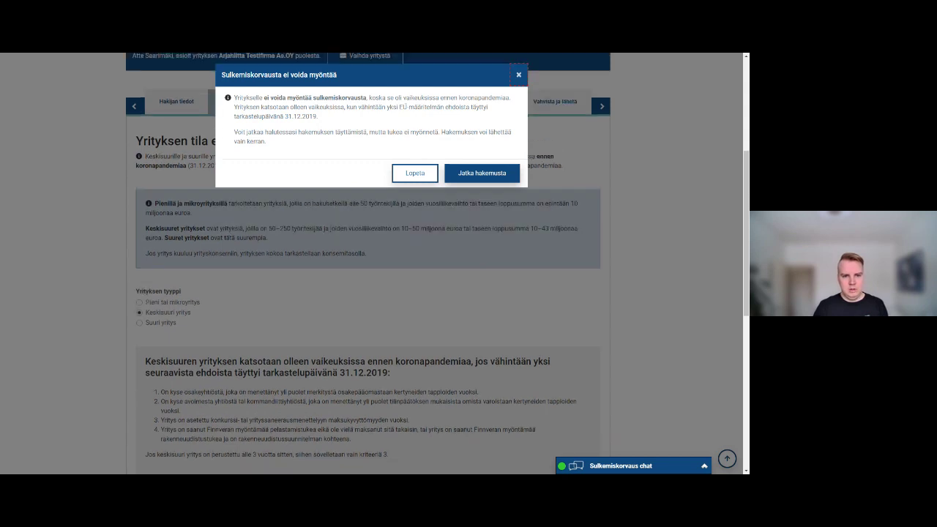
scroll(401, 105, up, 2)
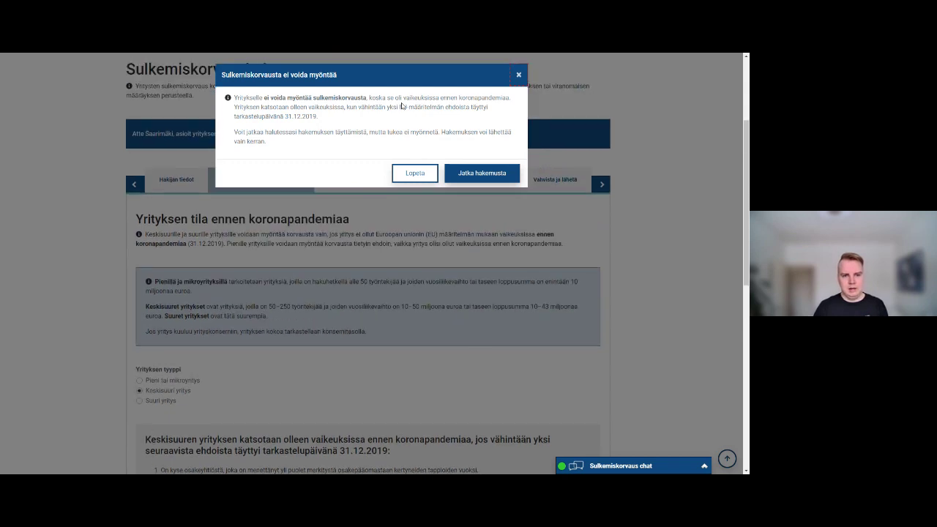
scroll(401, 105, down, 3)
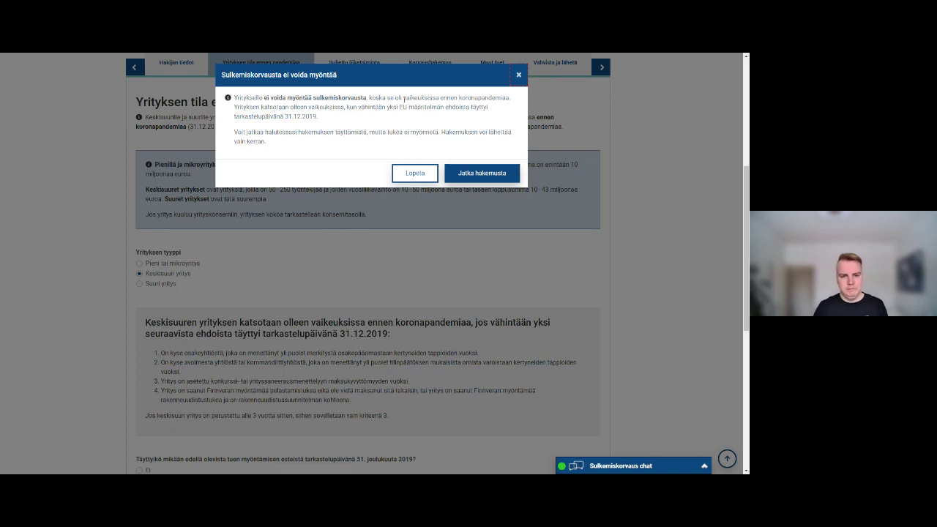
scroll(403, 100, down, 1)
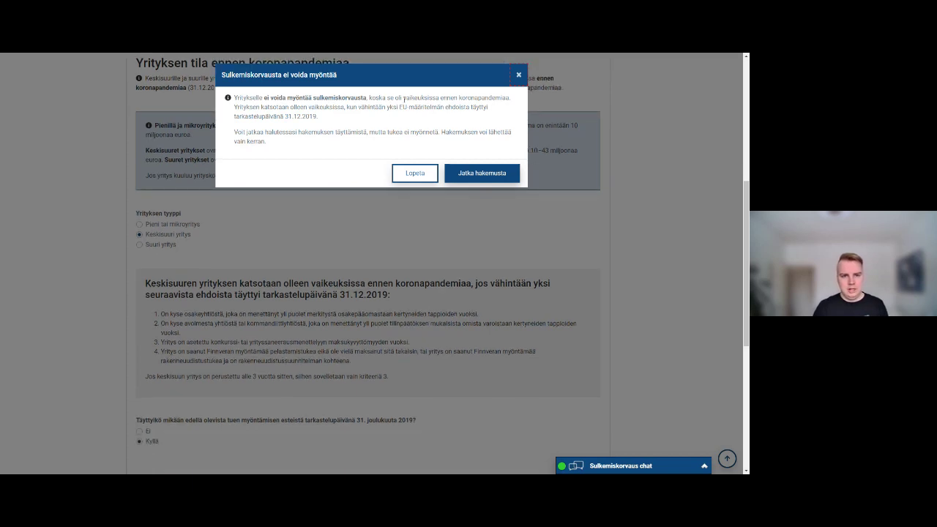
scroll(403, 100, down, 1)
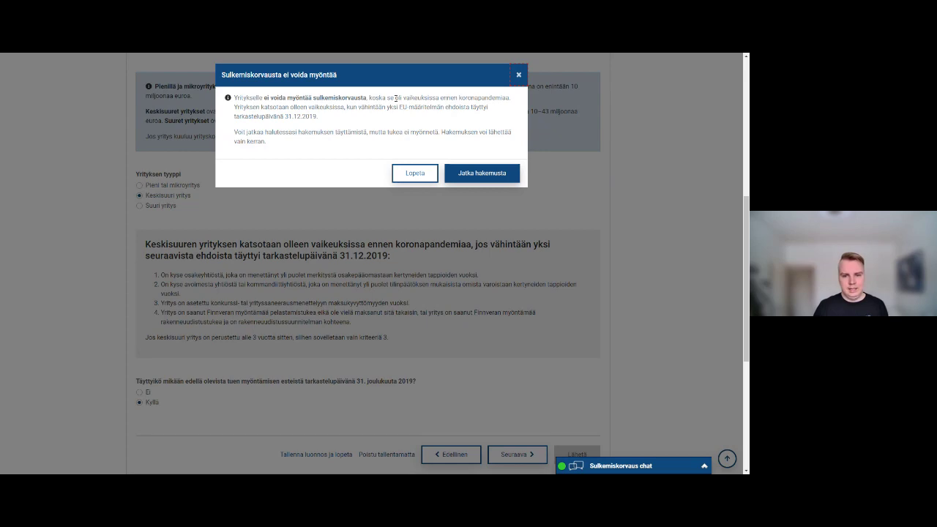
click(511, 168)
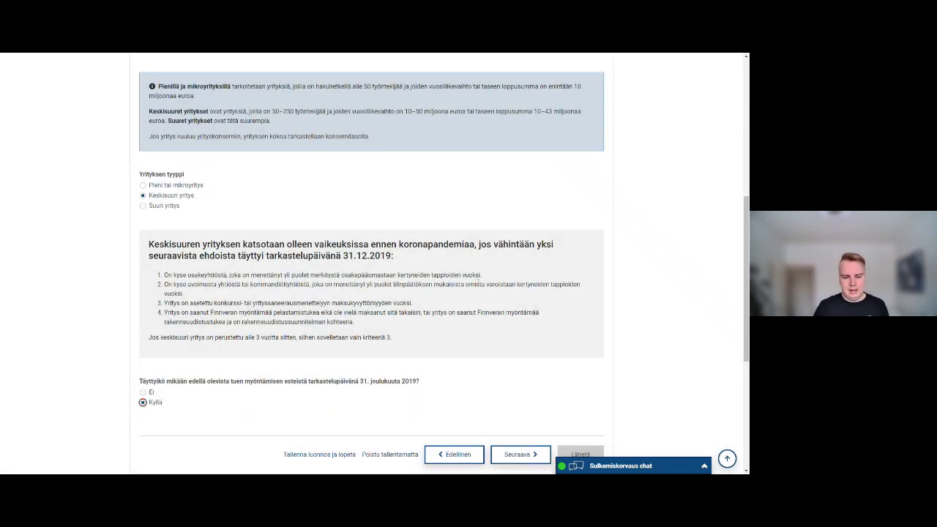
Change the answer about the obstacles to support on 31 December 2019 to Ei.
scroll(340, 331, down, 2)
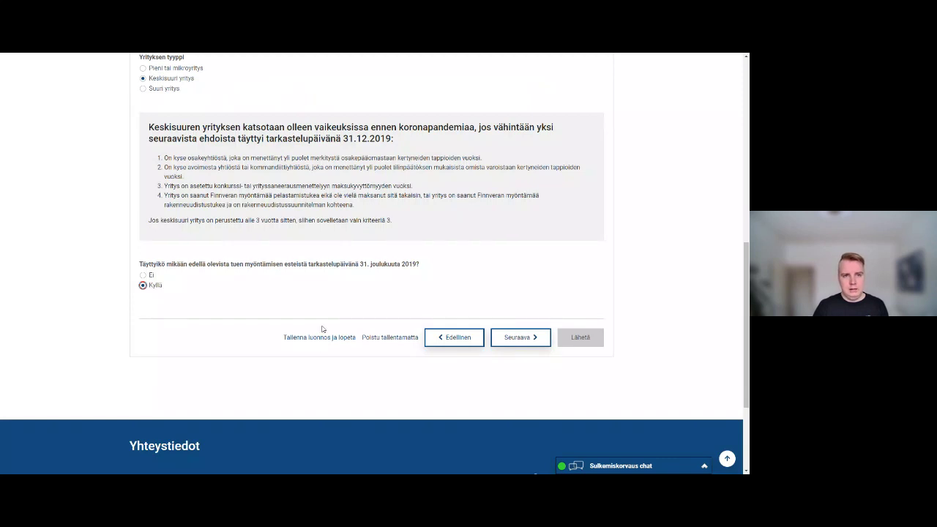
scroll(324, 326, up, 1)
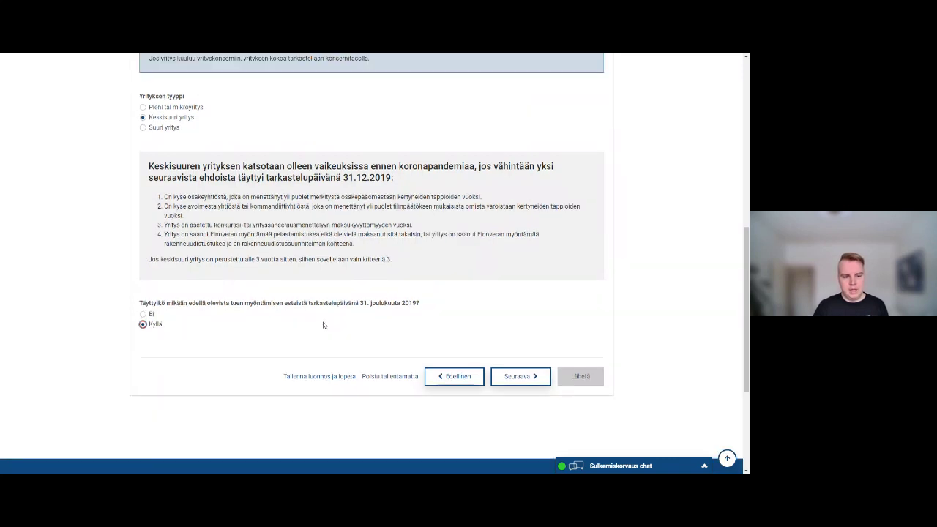
click(155, 315)
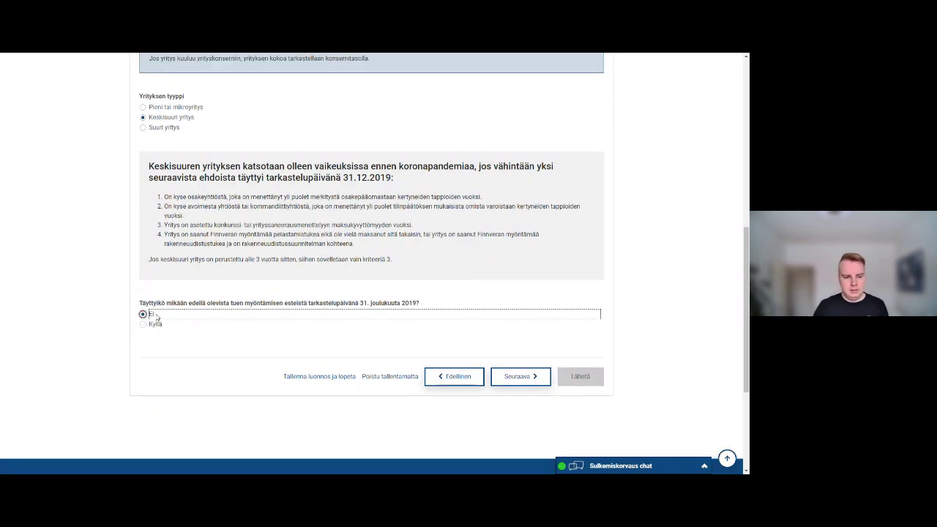
Save the application as a draft and exit, and reopen the unfinished Sulkemiskorvaus draft from the company's application list.
click(338, 378)
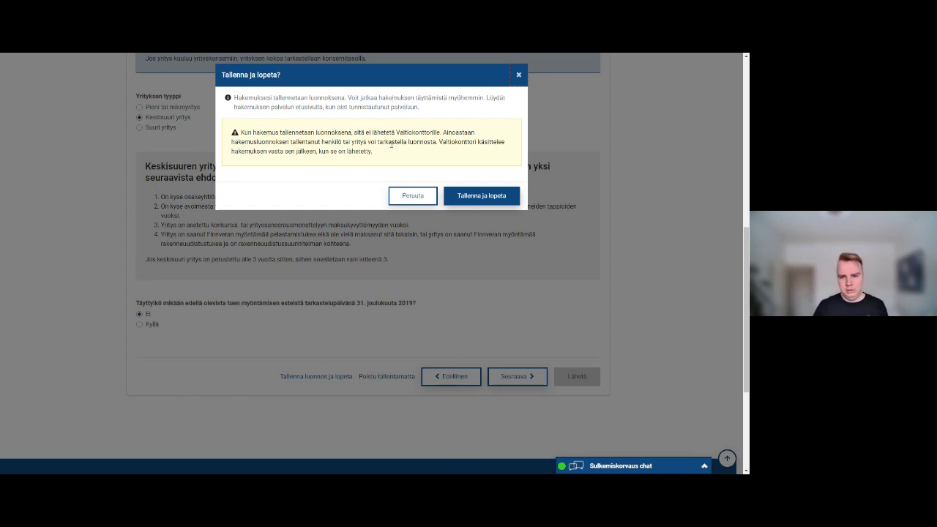
click(481, 196)
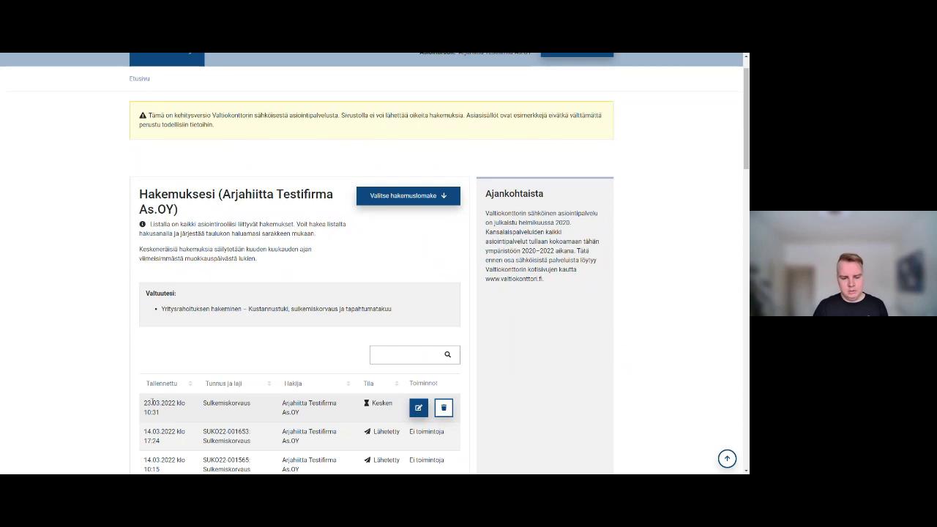
click(419, 407)
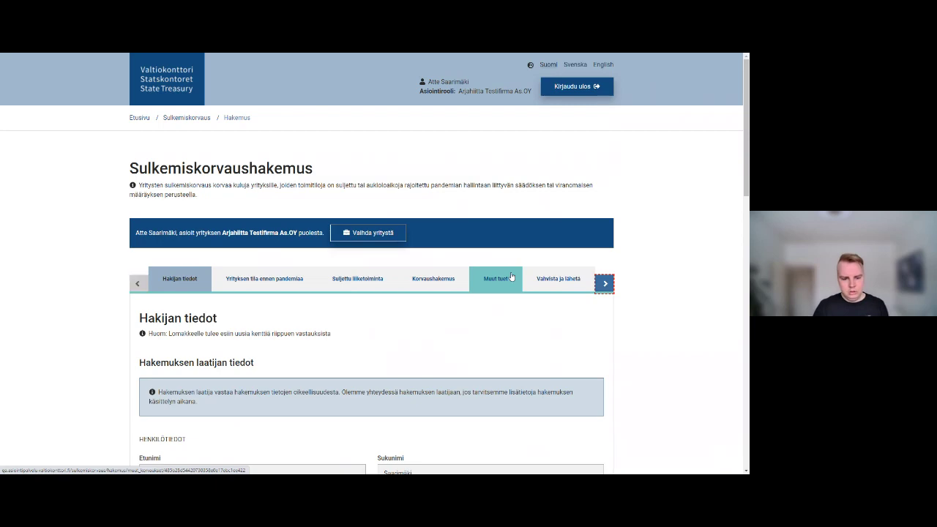
Check the saved answers under Yrityksen tila ennen pandemiaa and move on to the Suljettu liiketoiminta section.
scroll(372, 223, down, 3)
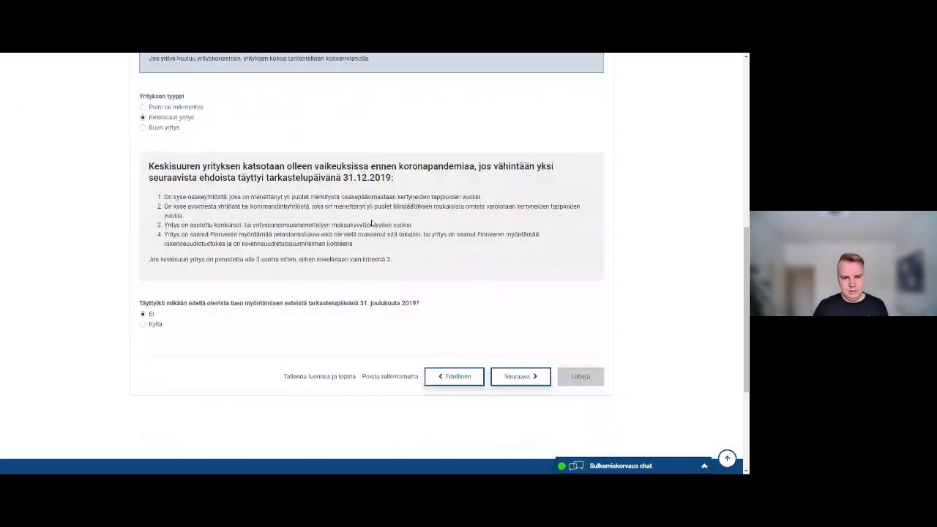
scroll(372, 224, up, 2)
click(357, 102)
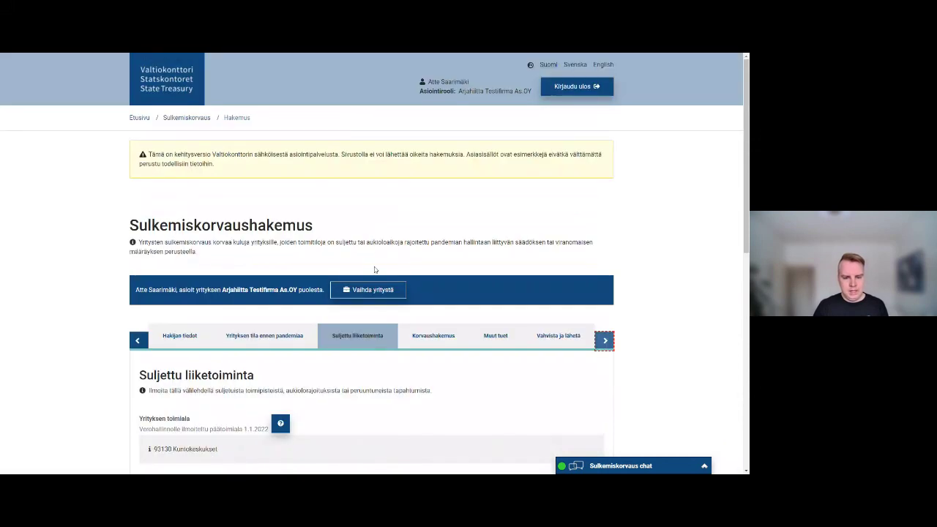
Review the company's industry and the compensation conditions under Suljettu liiketoiminta, and collapse the Sulkemiskorvaus chat.
scroll(107, 240, down, 1)
scroll(107, 239, down, 2)
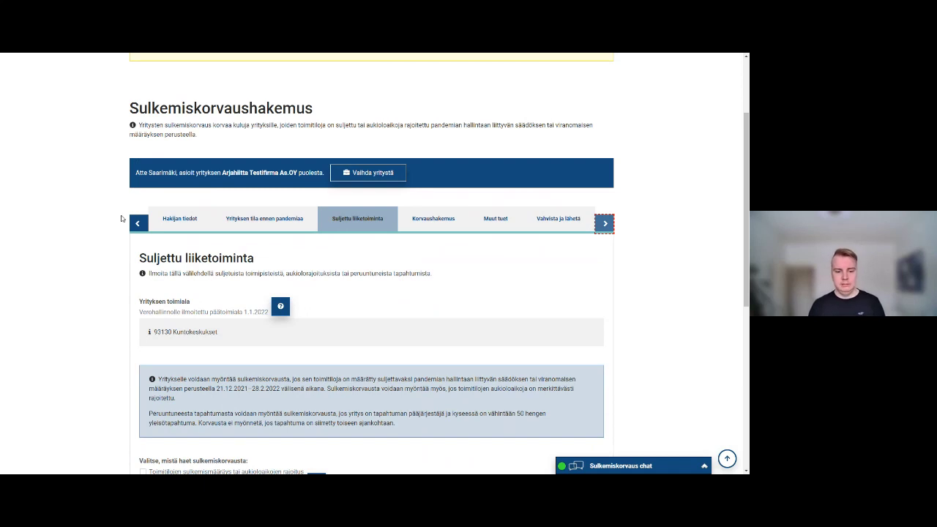
scroll(120, 219, down, 1)
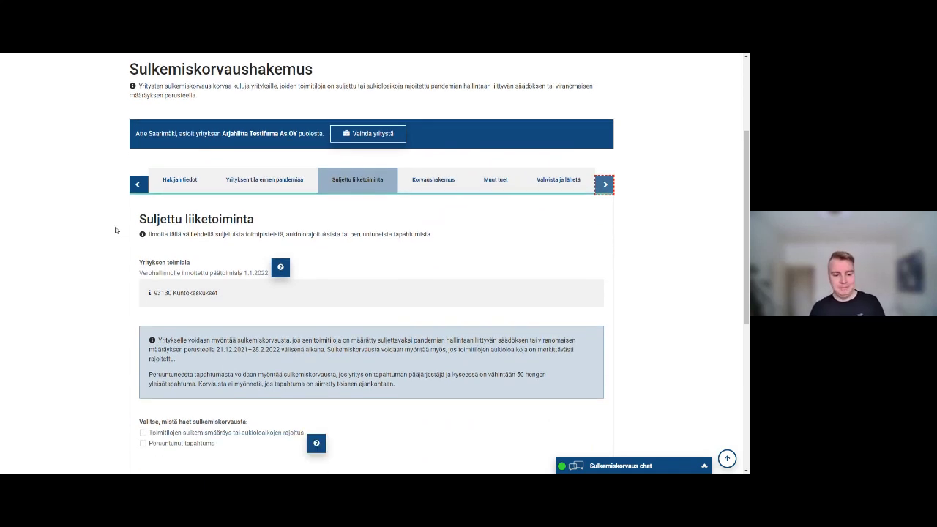
scroll(121, 232, down, 2)
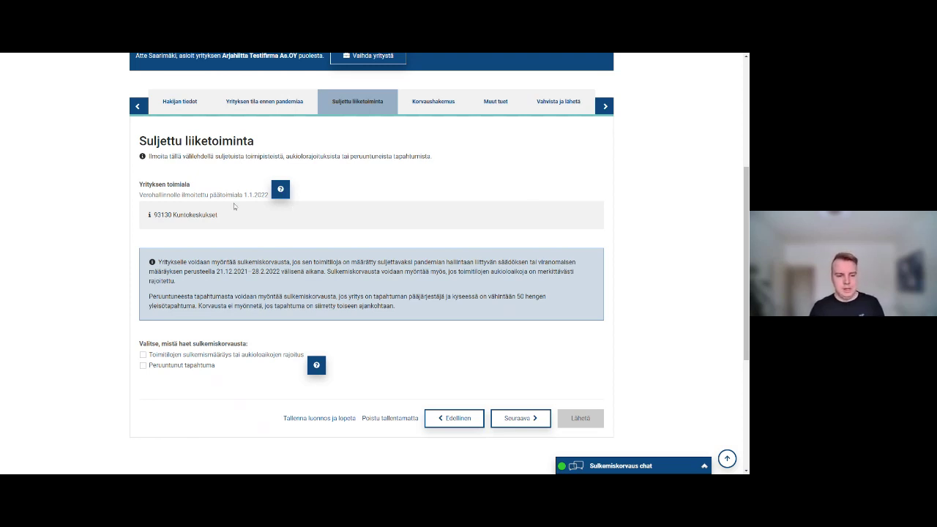
scroll(216, 212, down, 1)
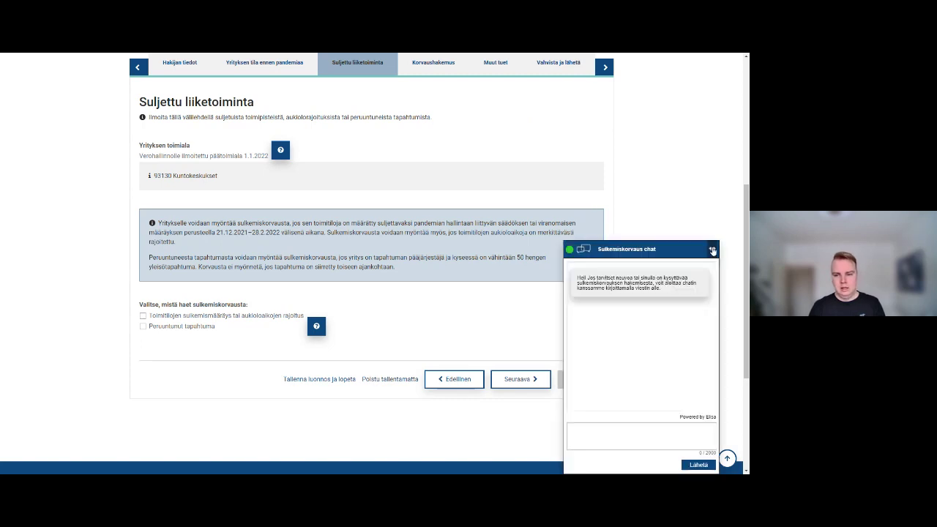
click(711, 249)
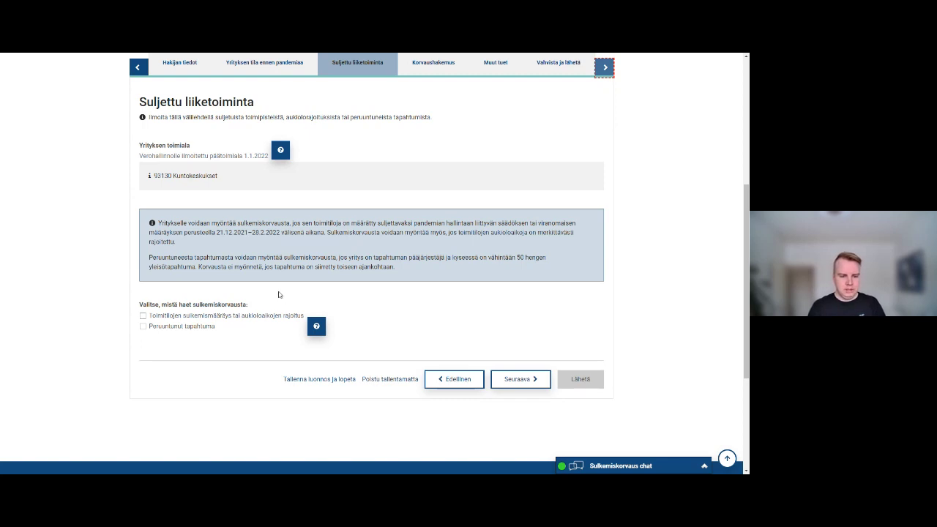
Examine the closure order or opening-hours restriction and cancelled event choices under Valitse, mistä haet sulkemiskorvausta.
scroll(279, 293, down, 1)
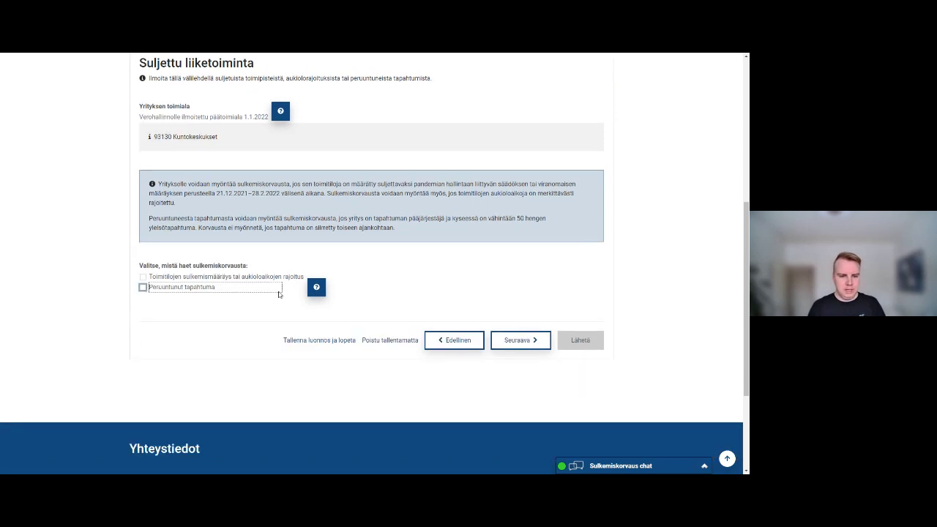
click(165, 278)
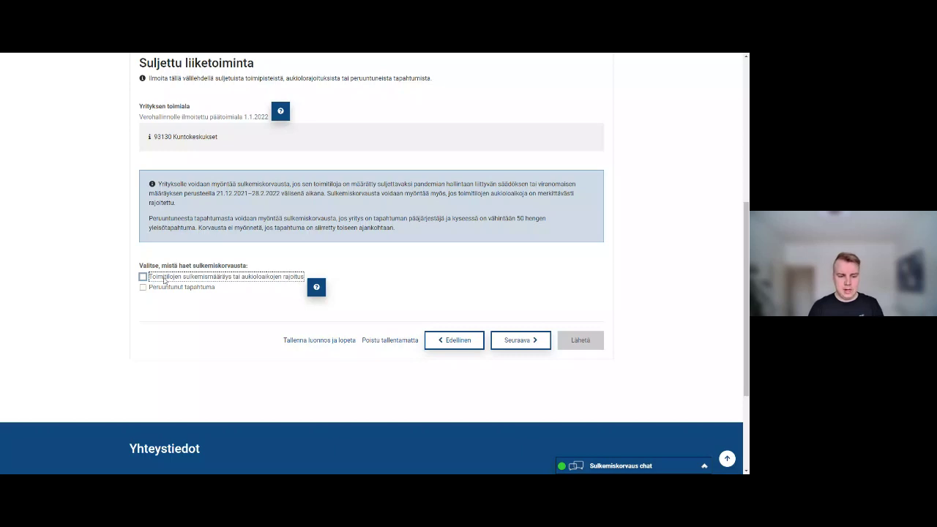
click(185, 298)
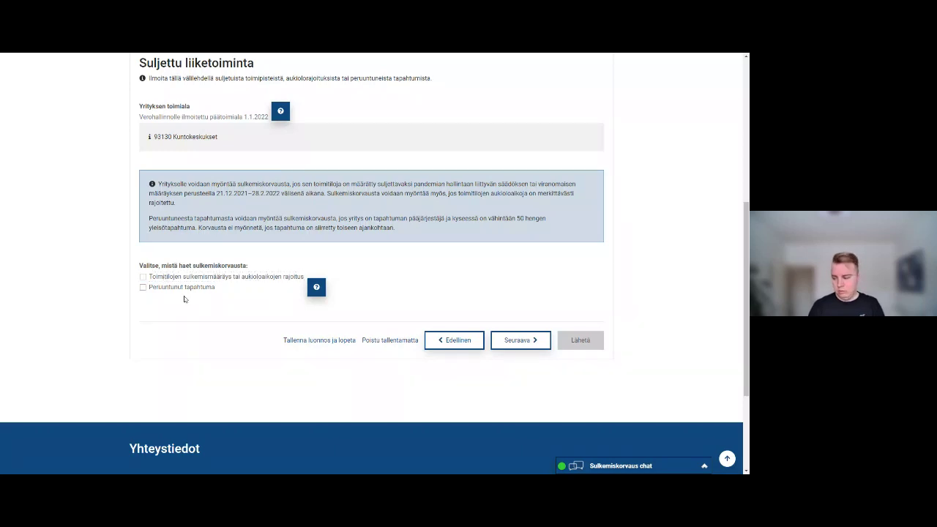
click(189, 279)
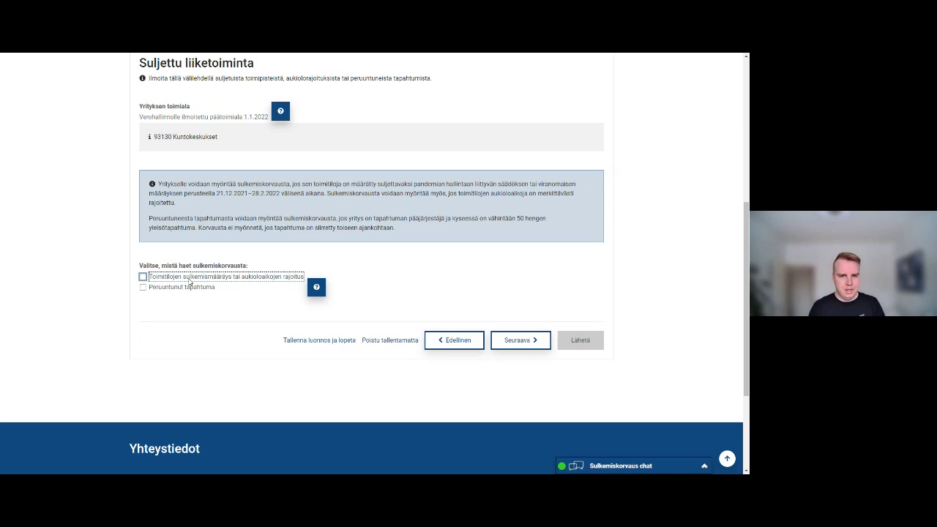
scroll(191, 282, up, 1)
scroll(199, 270, down, 1)
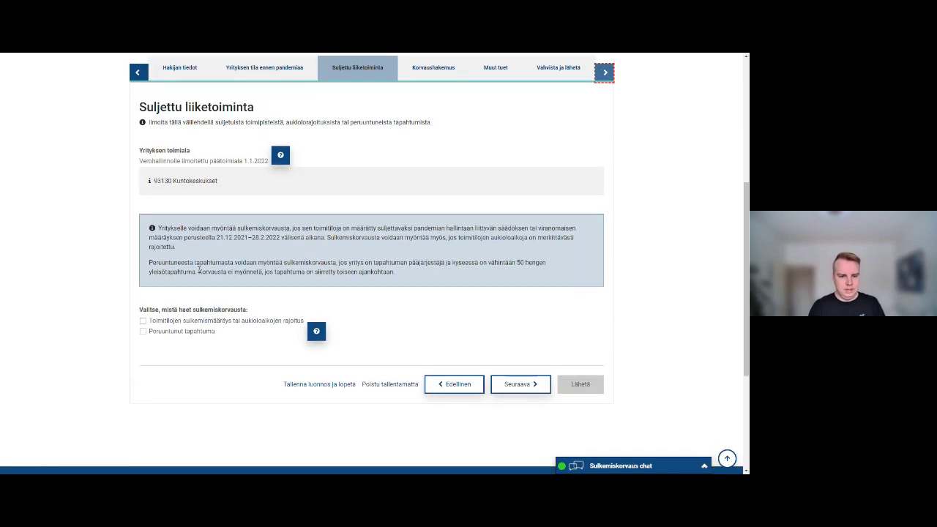
Apply for closure compensation on the basis of Toimitilojen sulkemismääräys tai aukioloaikojen rajoitus.
scroll(199, 270, down, 1)
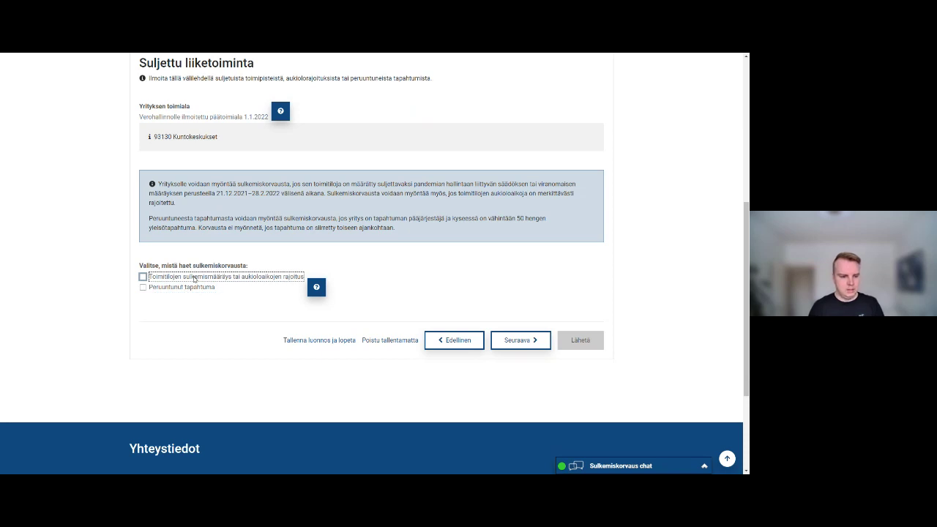
click(194, 278)
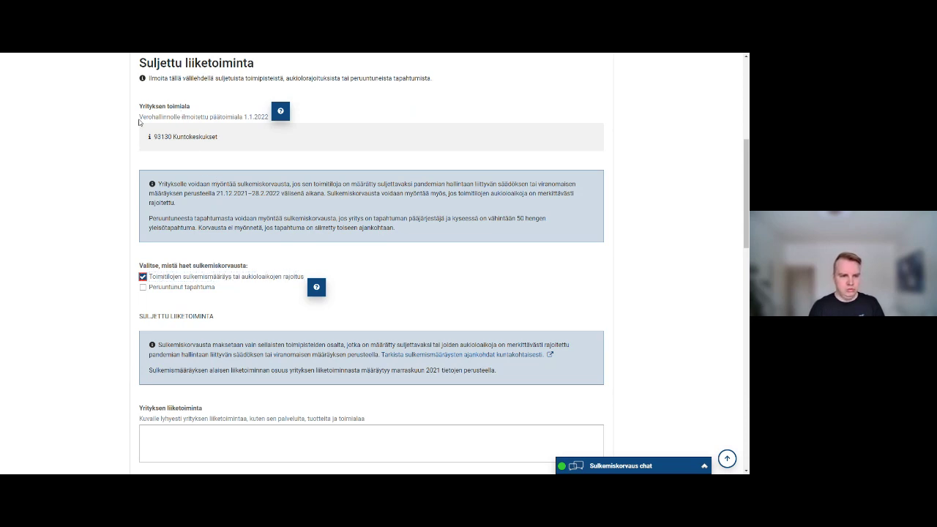
scroll(280, 188, down, 3)
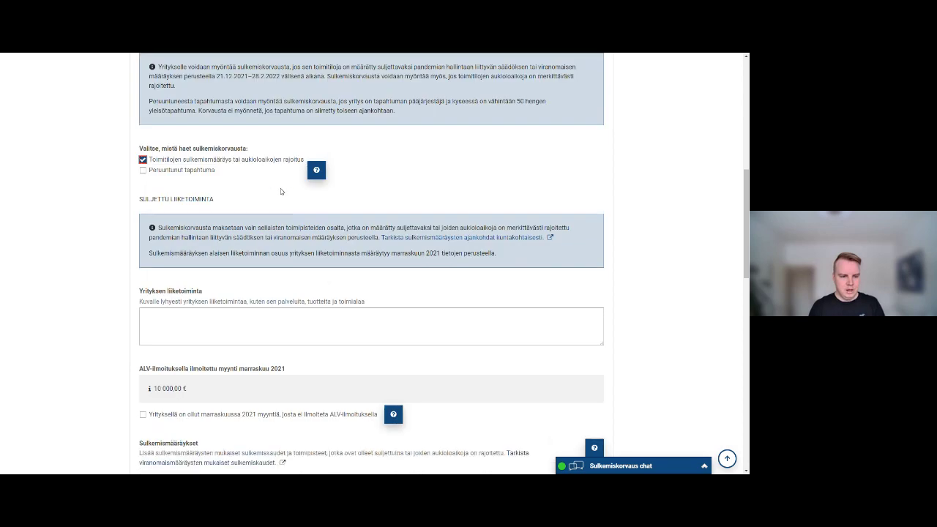
Describe the business under Yrityksen liiketoiminta as "24/7 auki oleva kuntosali, lisäksi ryhmäliikuntaa ja personal trainer palveluita".
click(262, 245)
scroll(77, 212, down, 1)
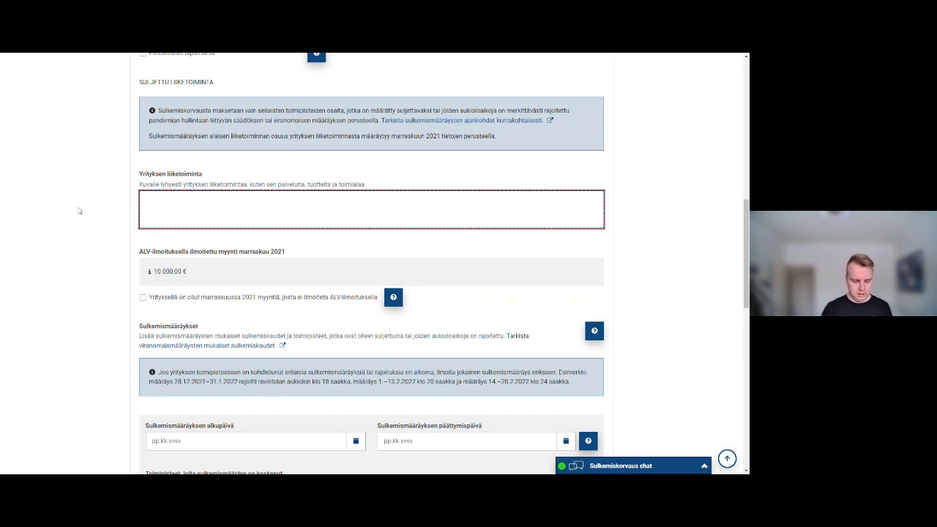
text(2)
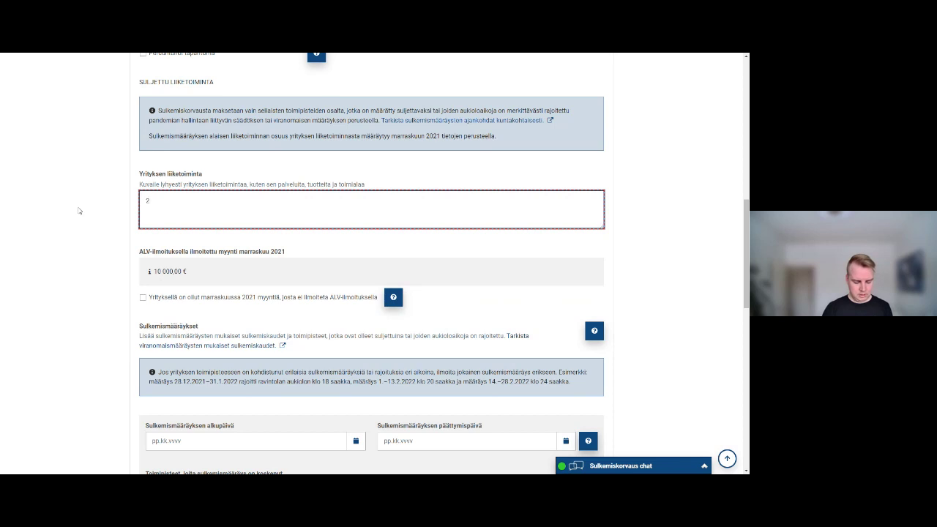
text(4/7 a)
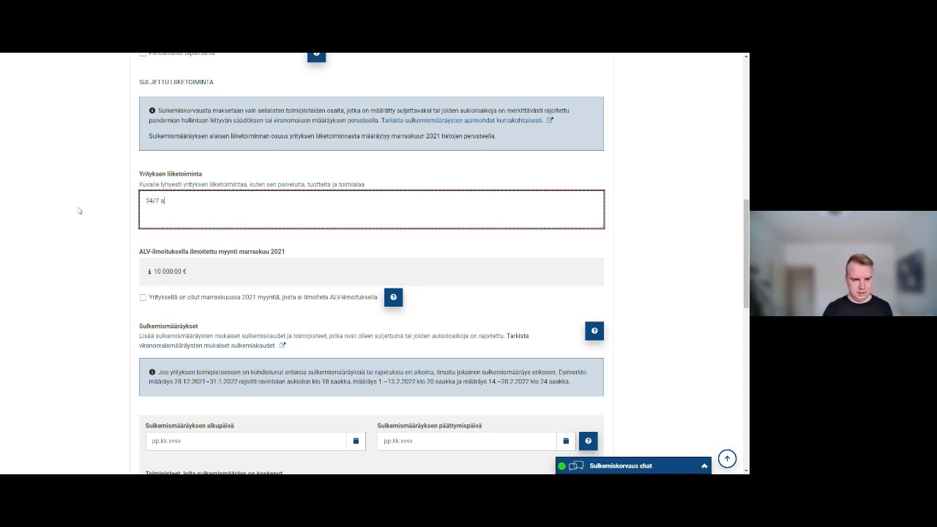
text(uki oleva kunto)
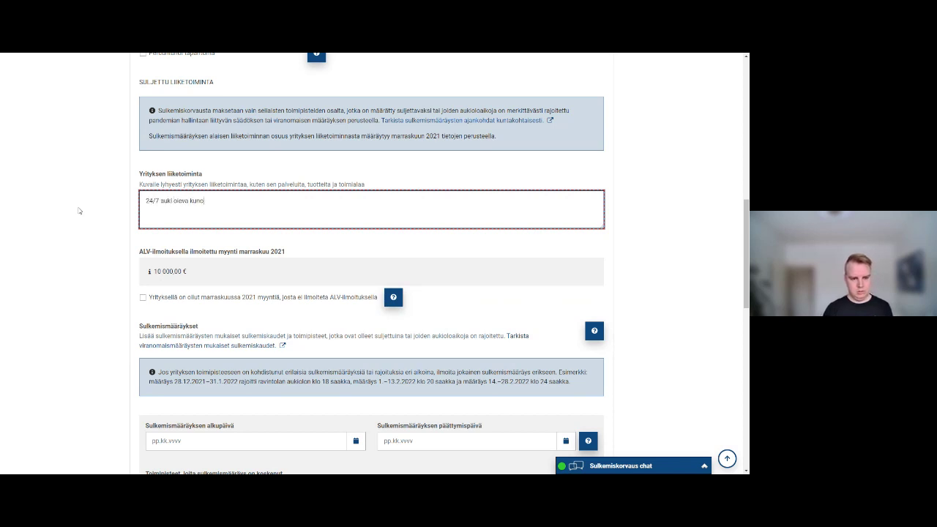
text(sali, lisäksi ryhmäliikuntaa j)
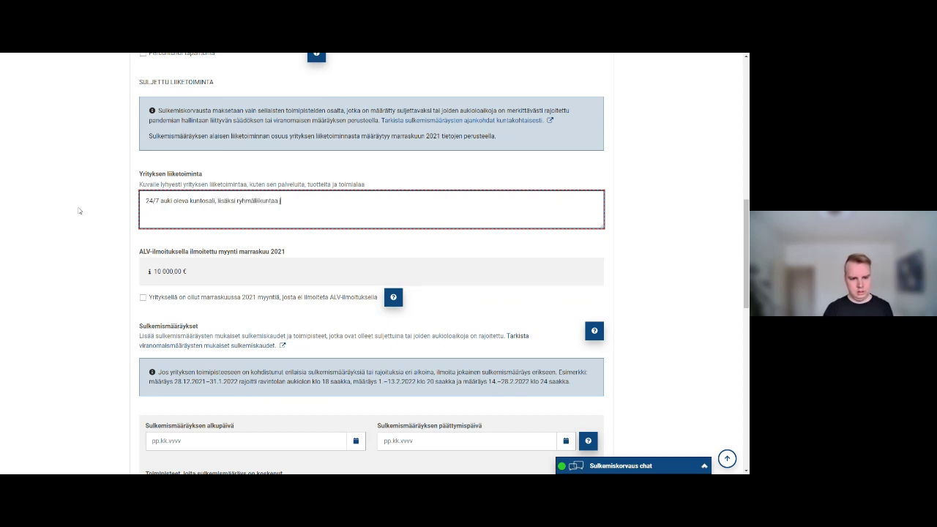
text(a personal trainer p)
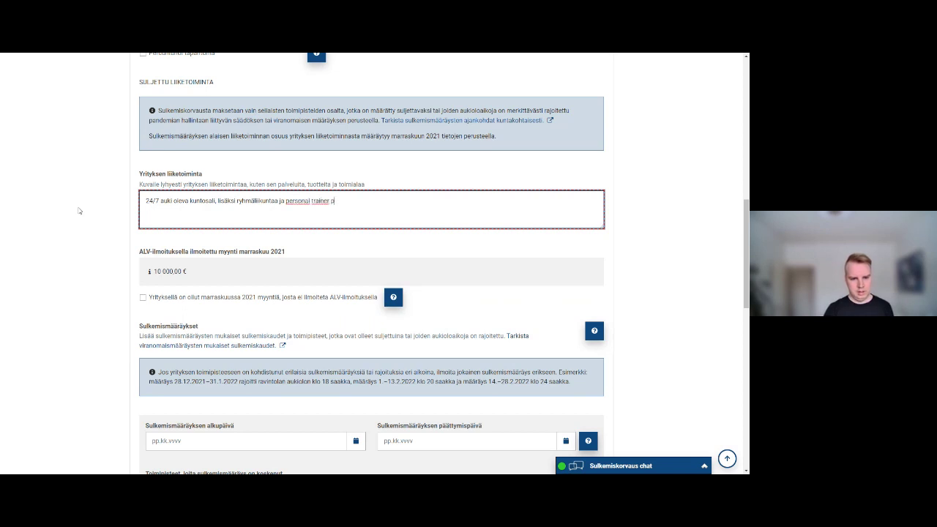
text(alvelu)
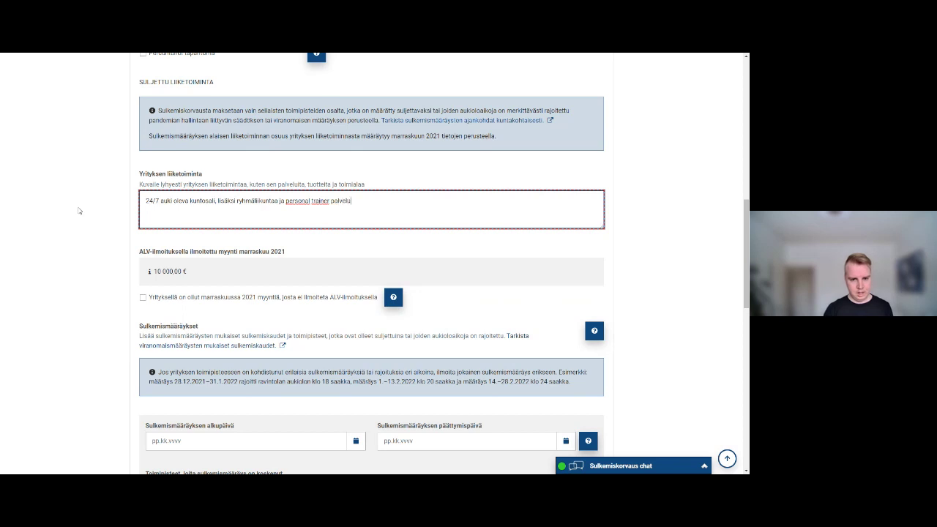
text(ita)
click(79, 211)
click(255, 202)
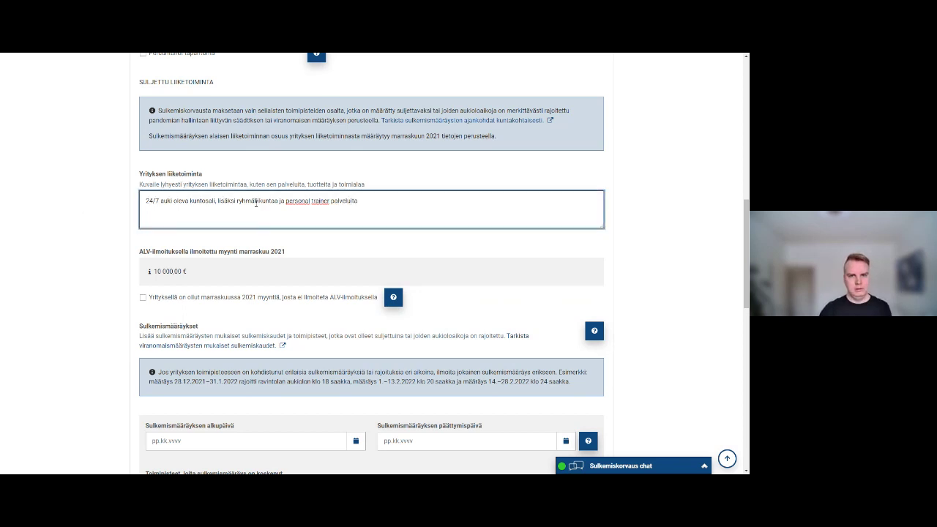
Check the VAT-reported November 2021 sales, and enable and clear the option for sales not reported on the VAT return.
scroll(255, 203, down, 1)
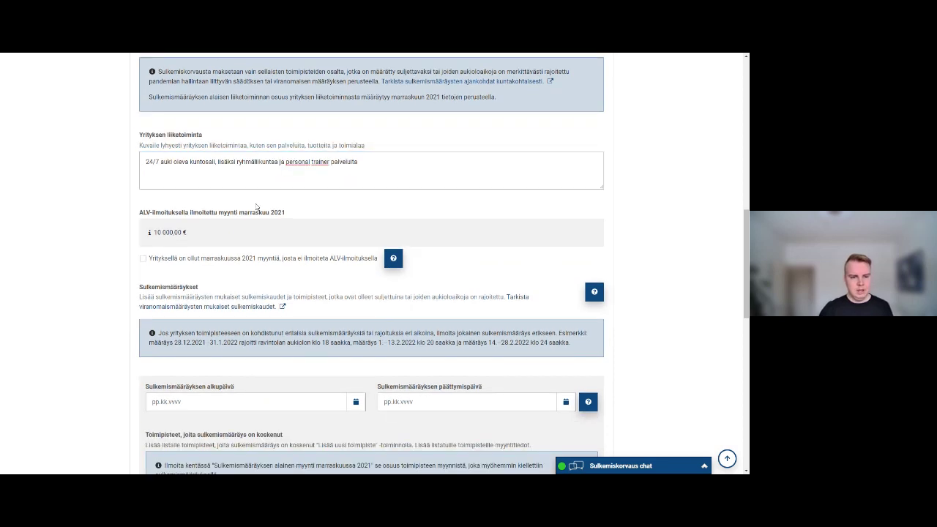
scroll(256, 208, down, 1)
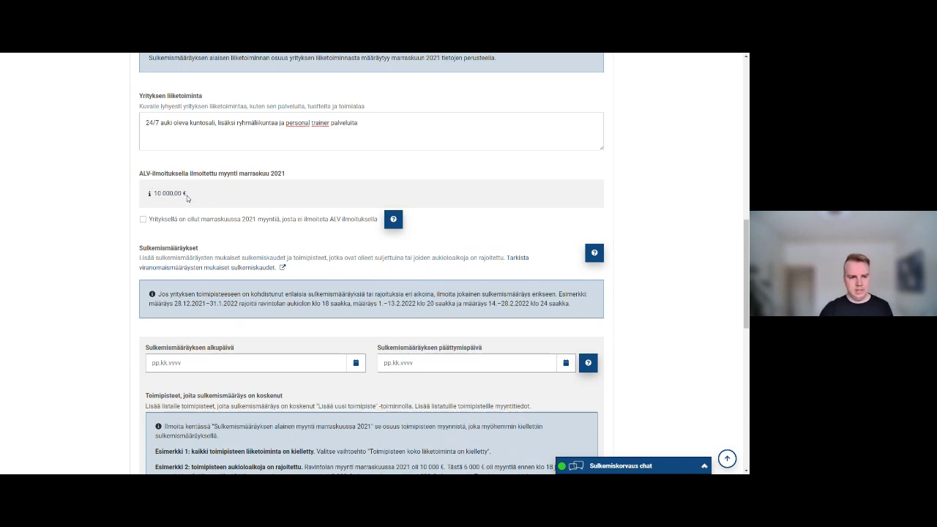
drag(188, 197, 159, 200)
click(154, 202)
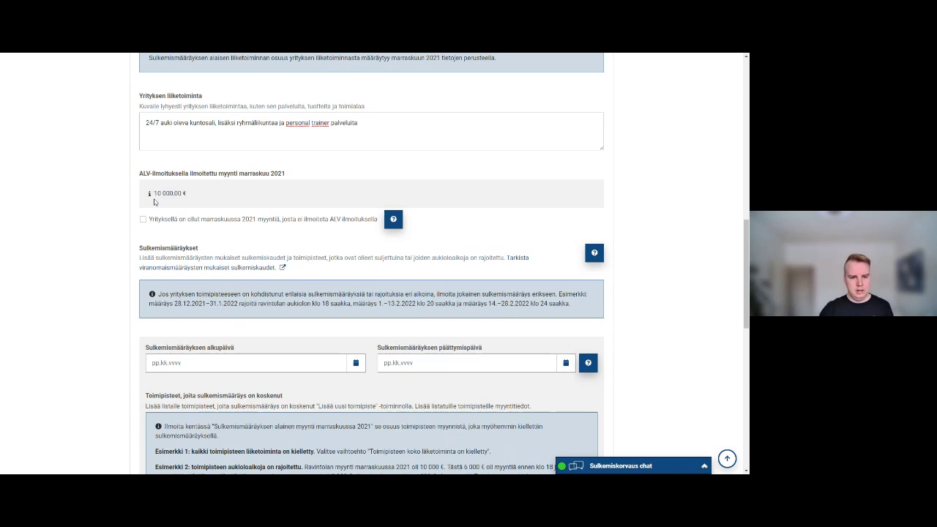
click(264, 223)
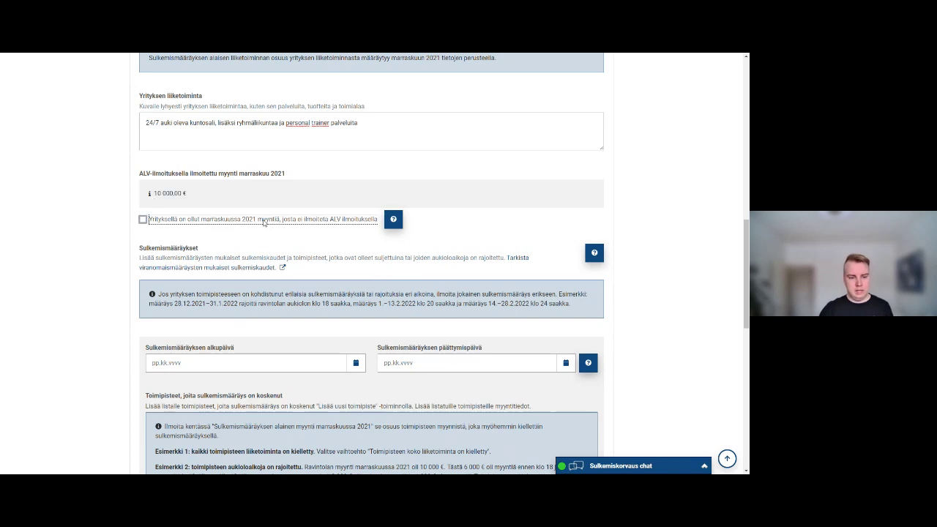
click(345, 223)
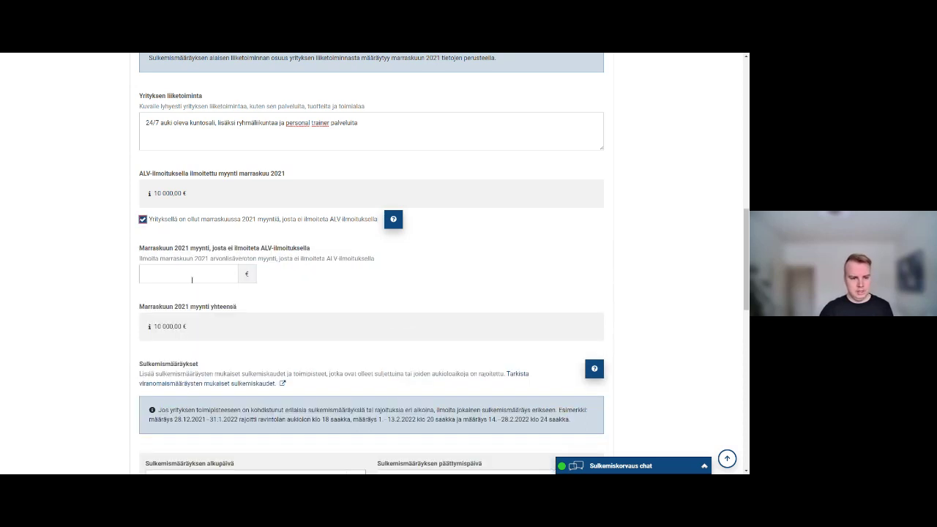
click(198, 220)
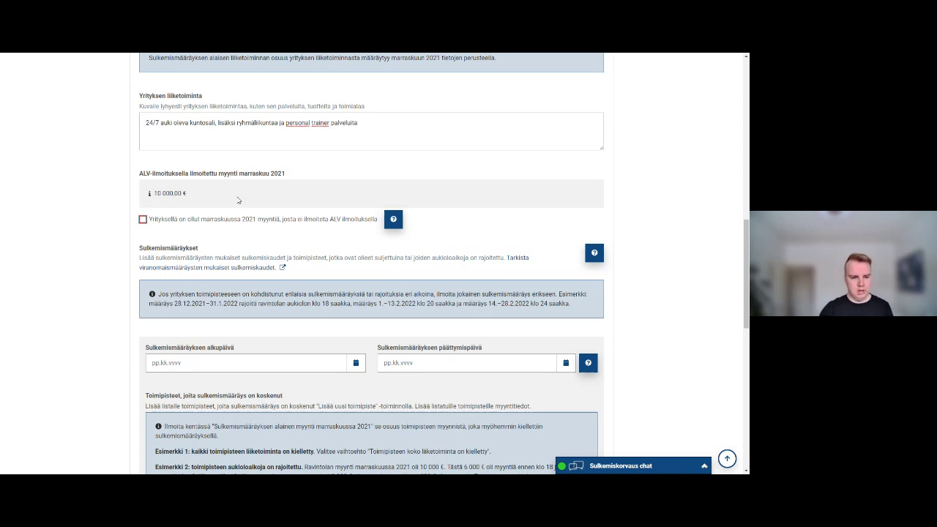
Set the closure order's start date to 01.01.2022 and its end date to 31.01.2022 under Sulkemismääräykset.
scroll(82, 206, down, 2)
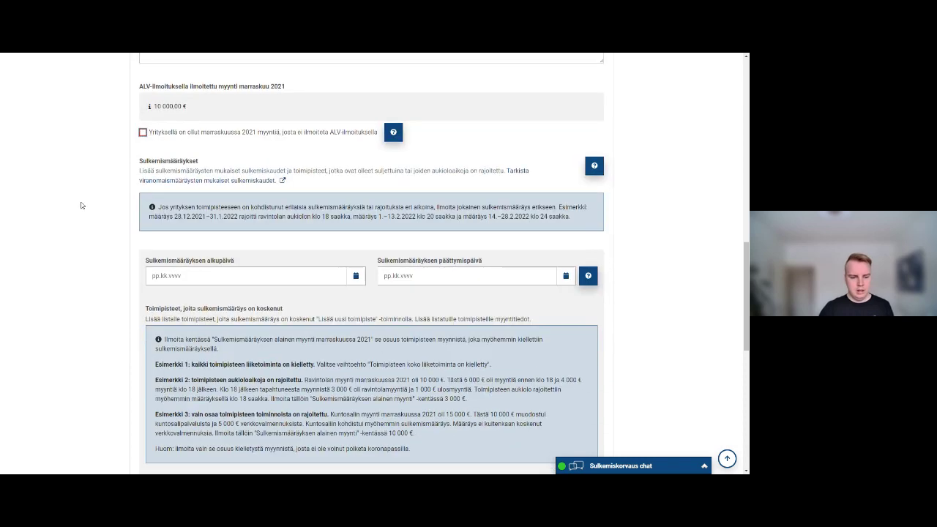
scroll(82, 205, down, 1)
scroll(82, 206, down, 1)
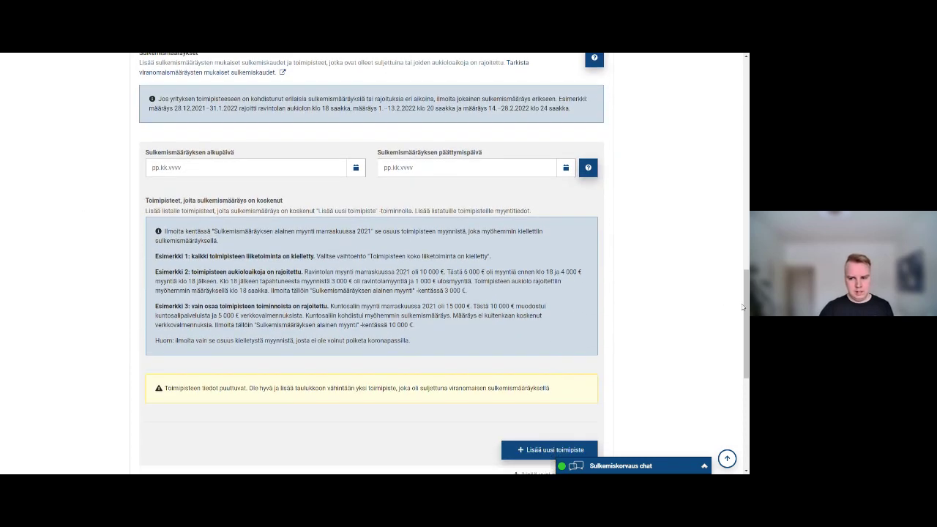
scroll(747, 304, up, 1)
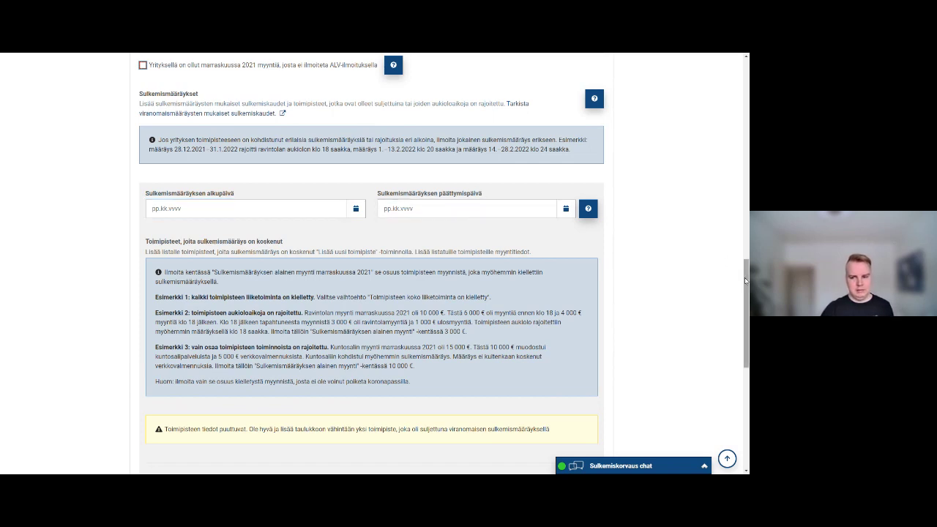
drag(744, 279, 746, 287)
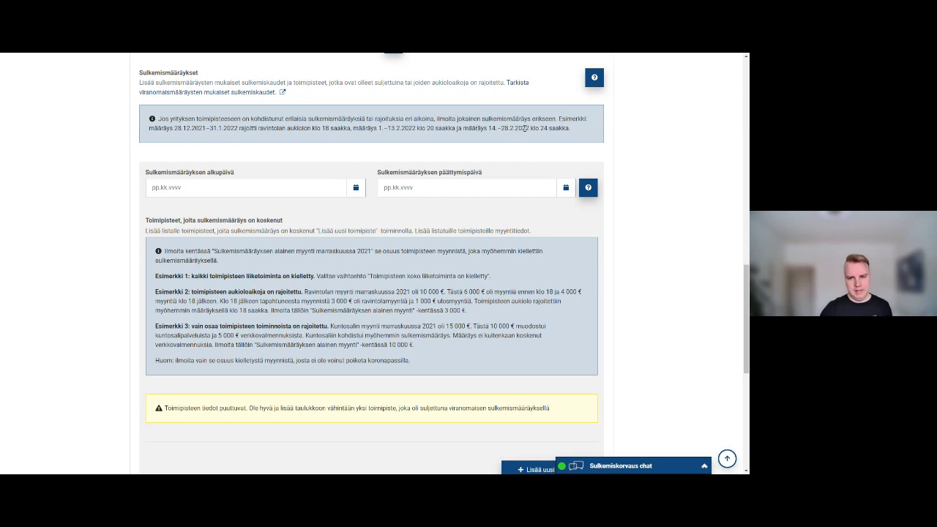
click(355, 192)
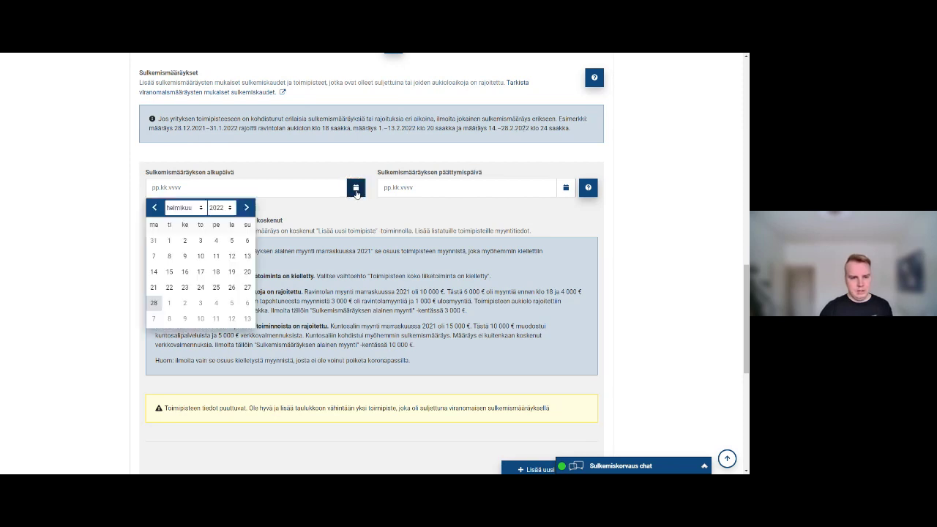
click(153, 210)
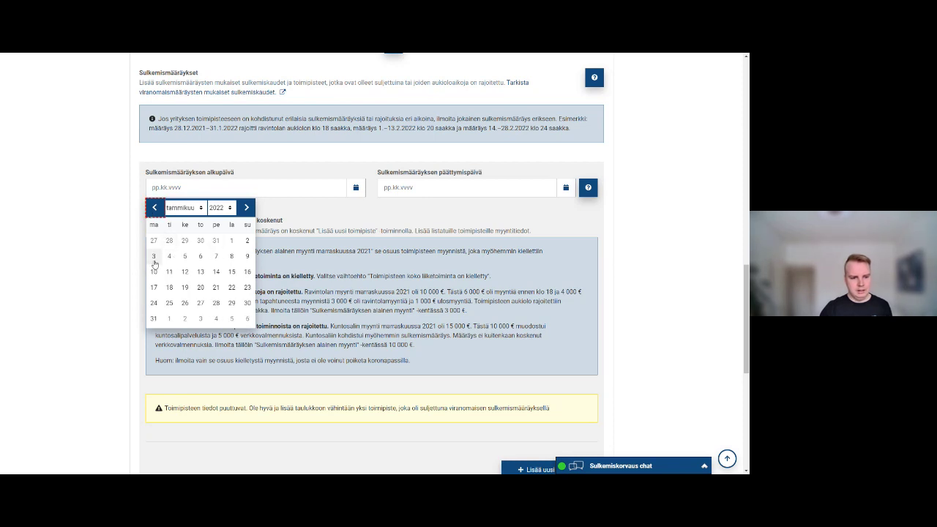
click(232, 241)
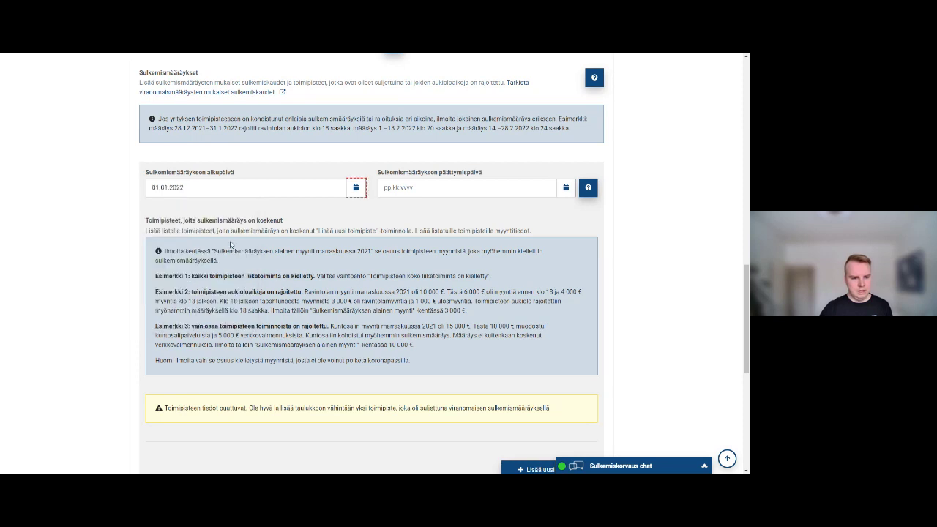
click(565, 191)
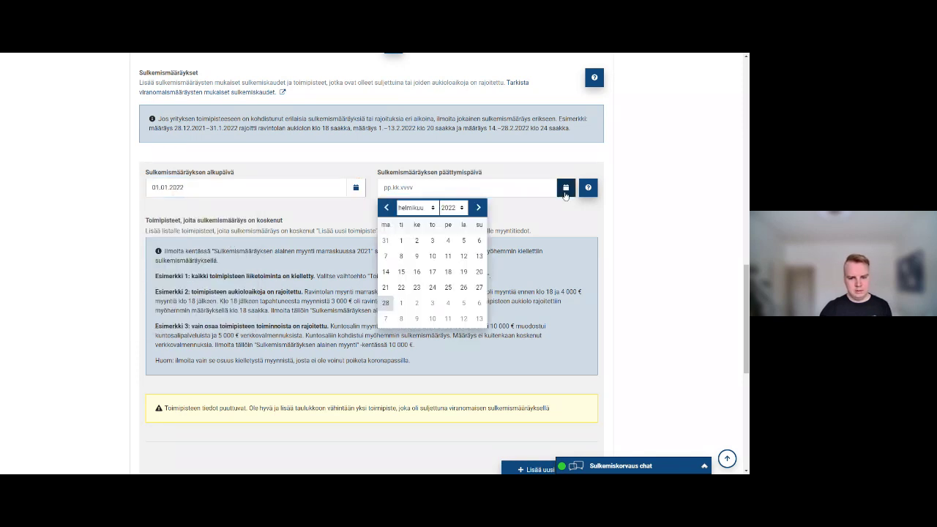
click(385, 240)
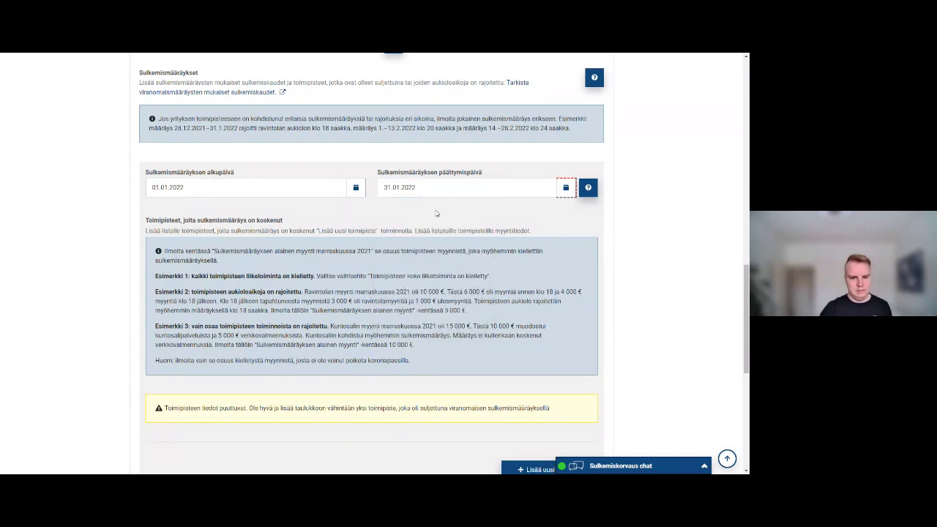
Start adding a new location covered by the closure order, with Muu toimipiste as the closed location.
scroll(435, 213, down, 1)
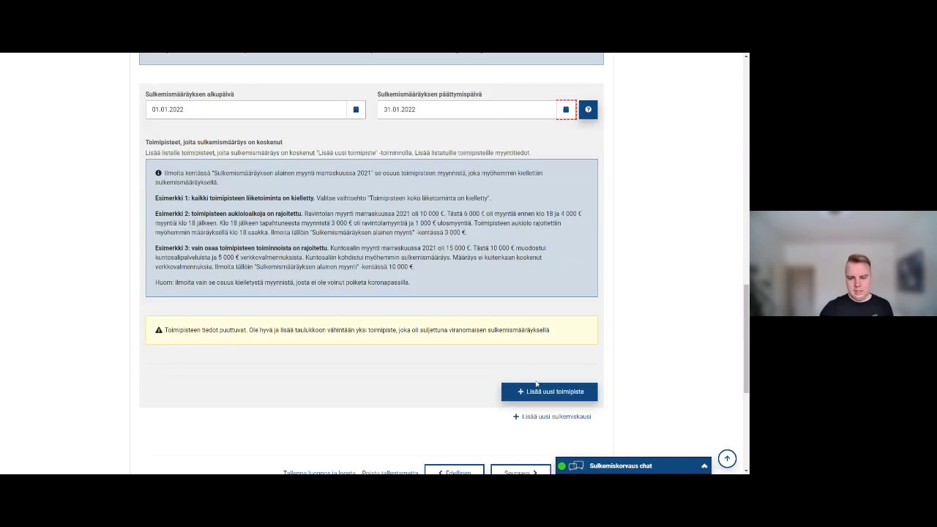
click(535, 395)
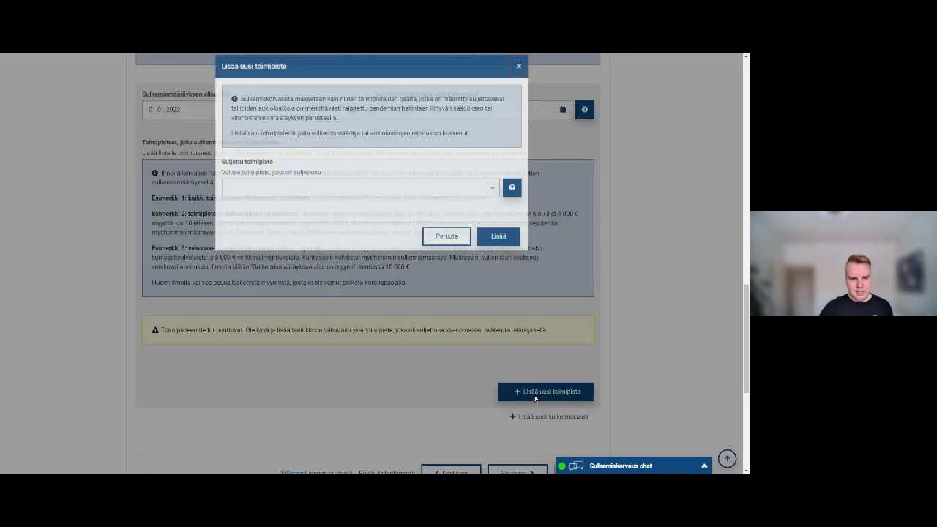
click(370, 198)
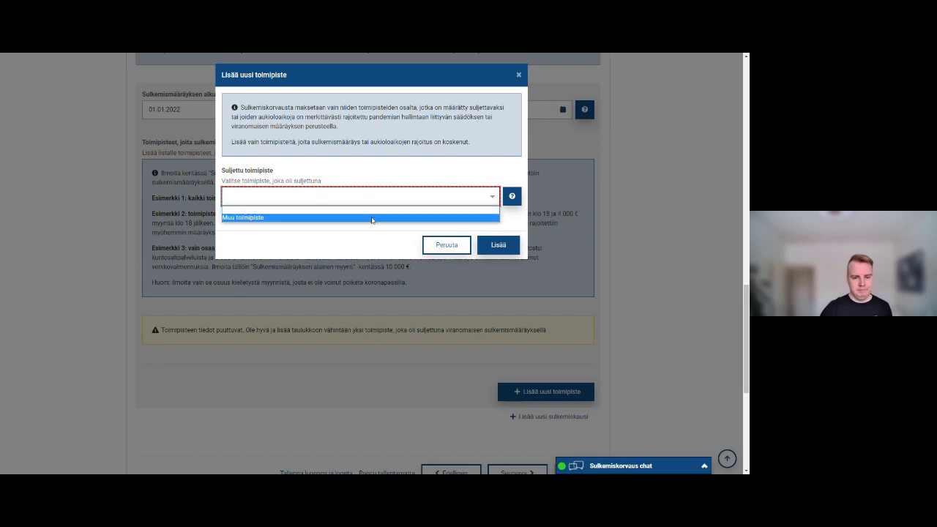
click(372, 218)
Name the new location "Kuntosali Kuntis" under Toimipisteen nimi and fill in its street address.
click(362, 243)
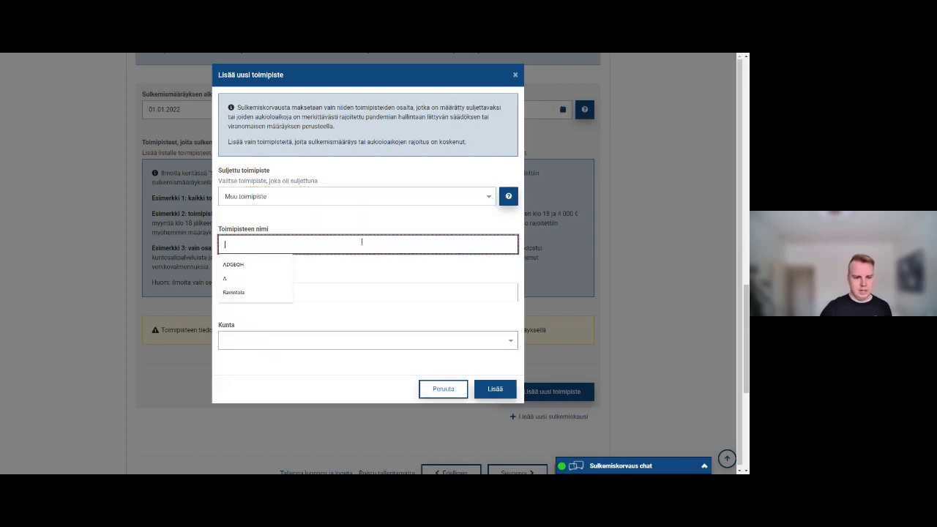
text(Ku)
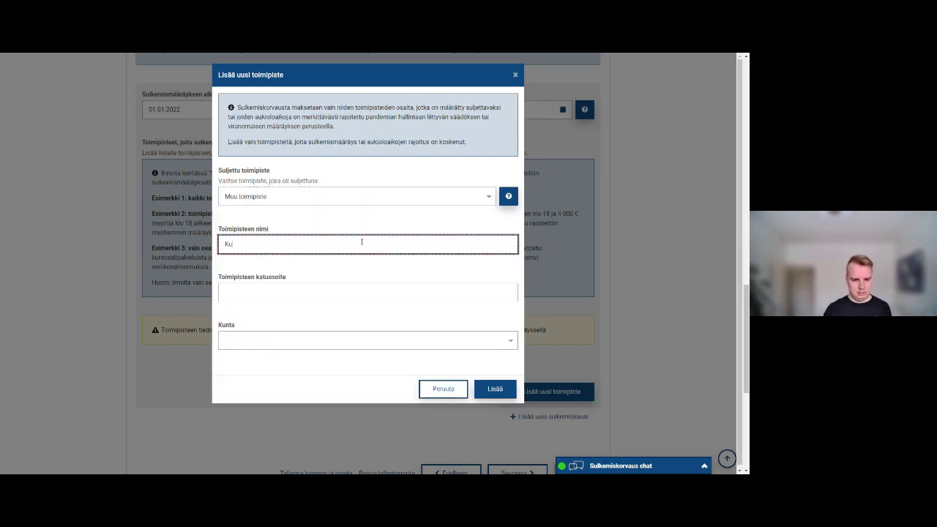
text(ntosali K)
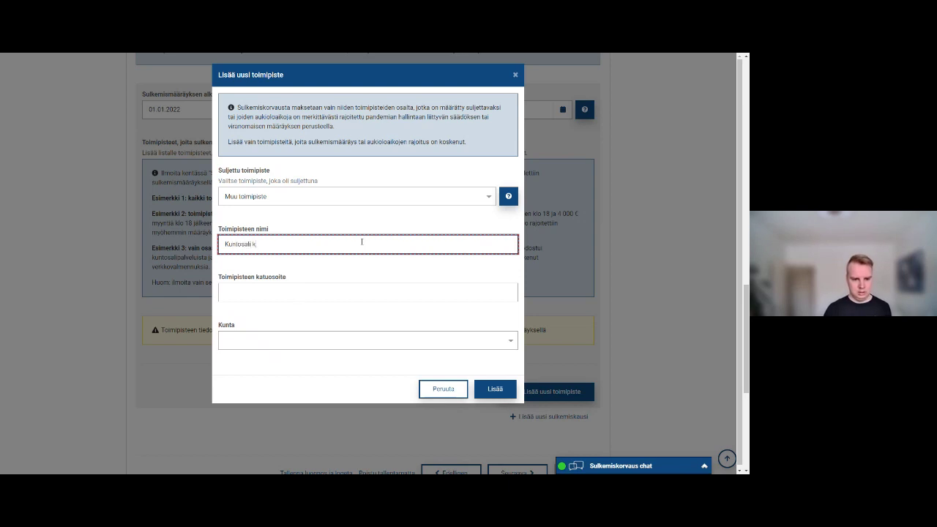
text(untis)
key(Tab)
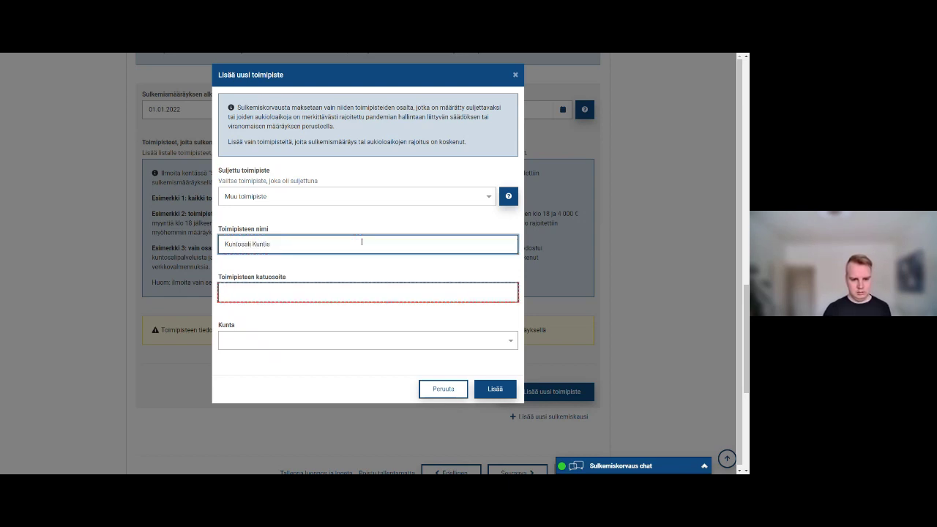
text(Mannerhemintie 101)
key(Tab)
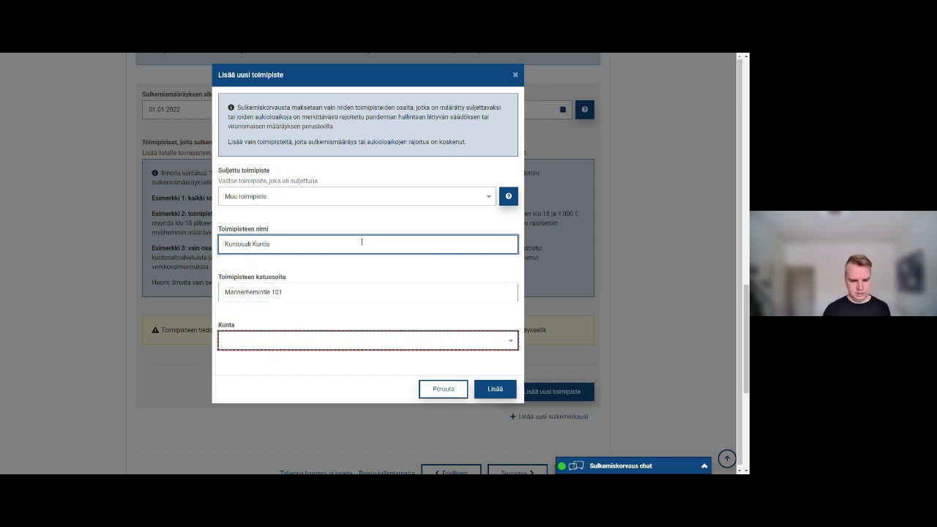
Set the location's municipality (Kunta) to Helsinki and add the location to the closure order.
key(e)
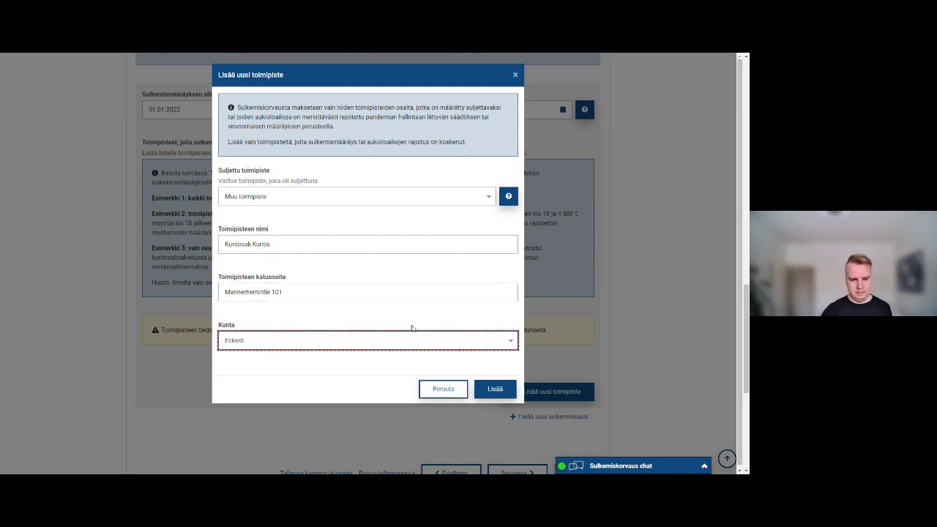
click(413, 339)
scroll(399, 257, down, 3)
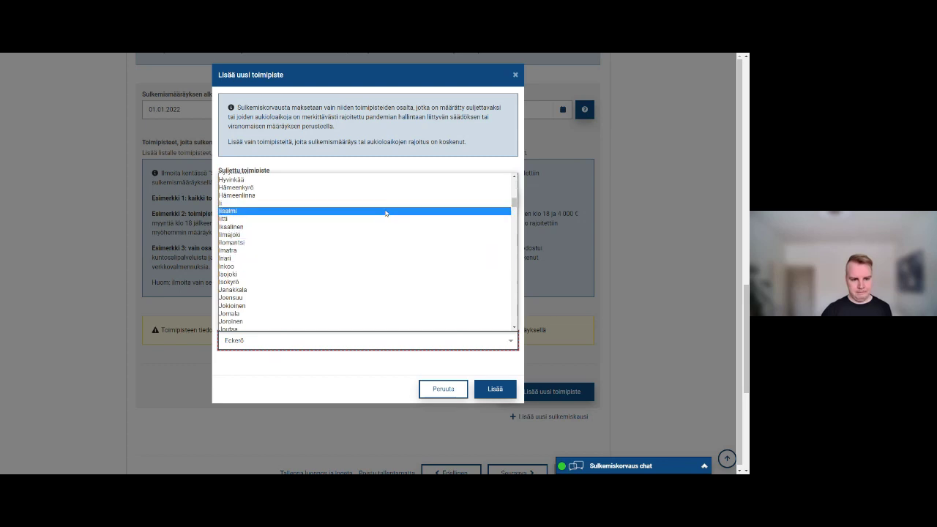
scroll(386, 213, up, 5)
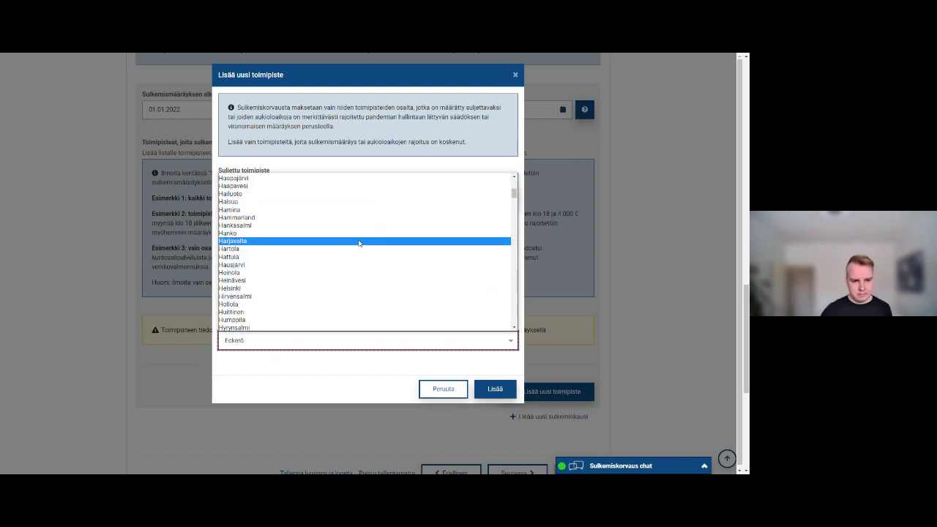
scroll(360, 194, up, 3)
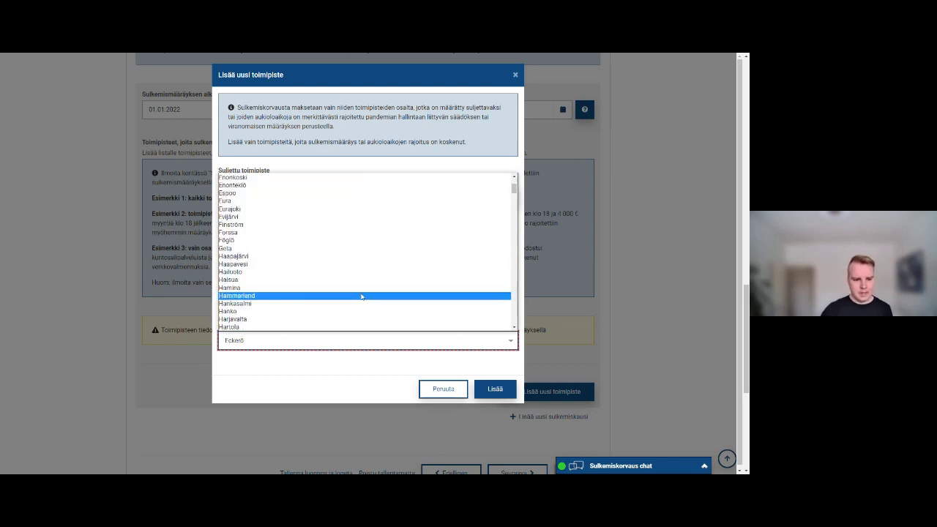
scroll(361, 296, down, 3)
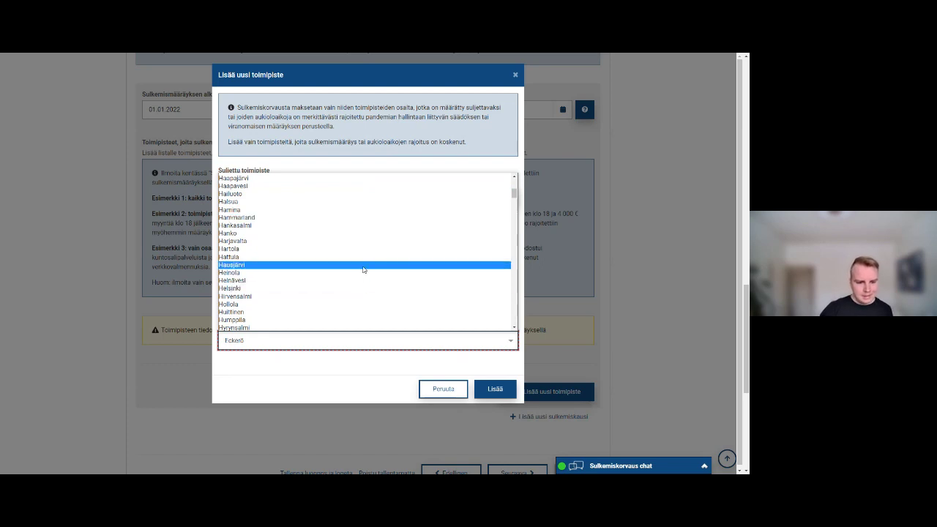
click(360, 288)
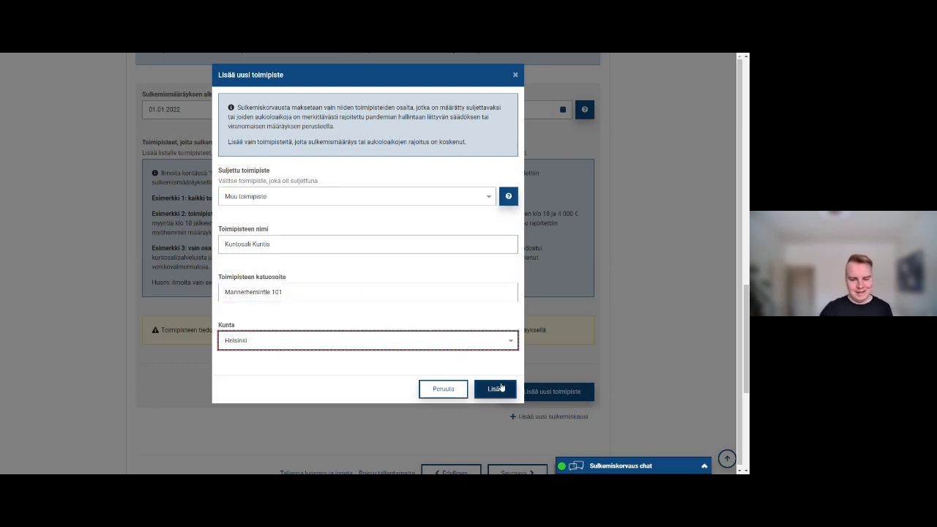
click(501, 388)
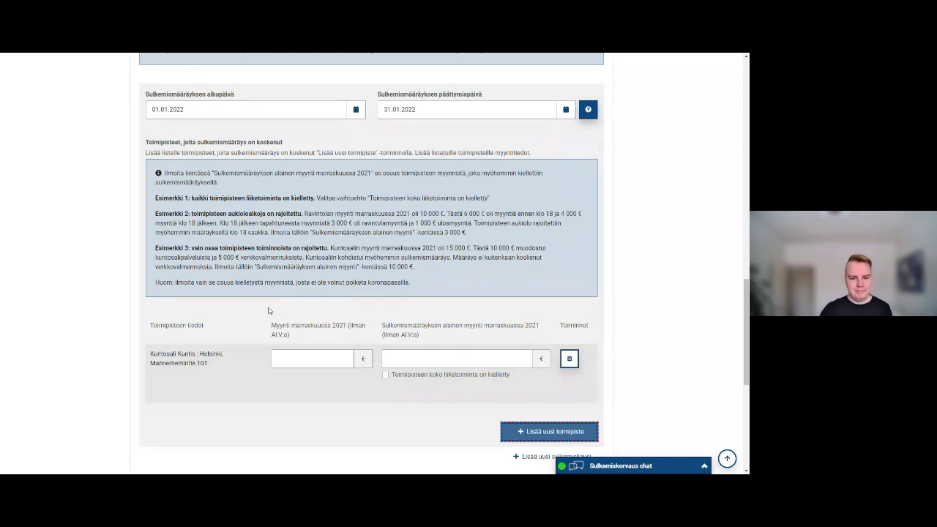
Enter 10000,00 € as Kuntosali Kuntis's November 2021 sales excluding VAT, and compare it with the VAT-reported sales.
scroll(269, 310, up, 3)
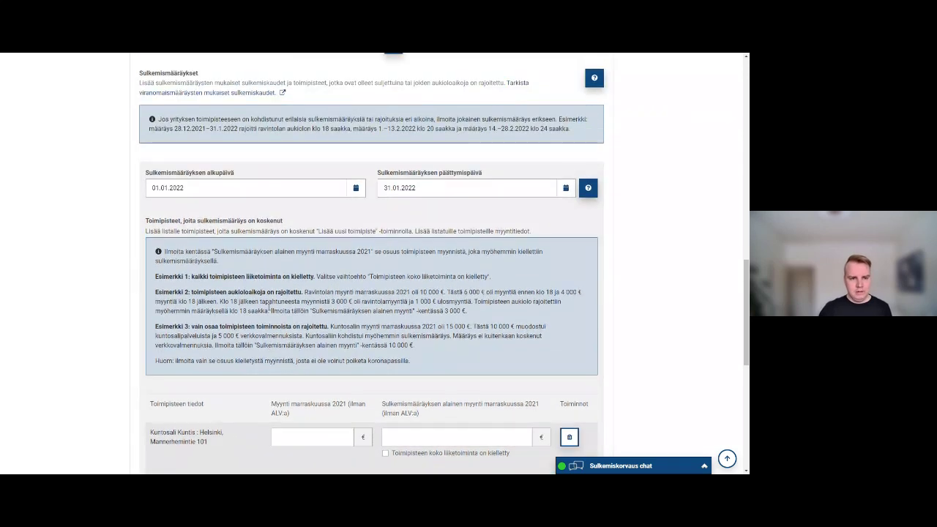
scroll(269, 308, up, 2)
scroll(269, 307, down, 3)
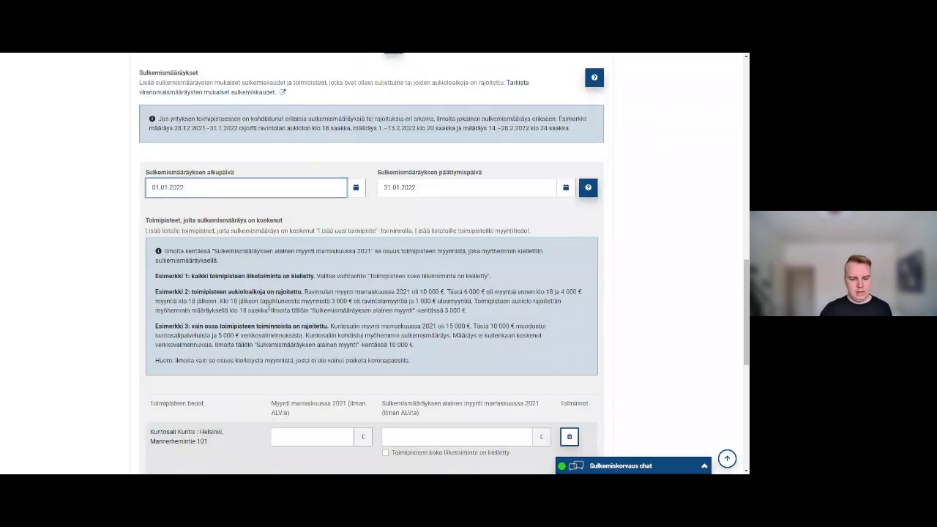
scroll(269, 308, up, 1)
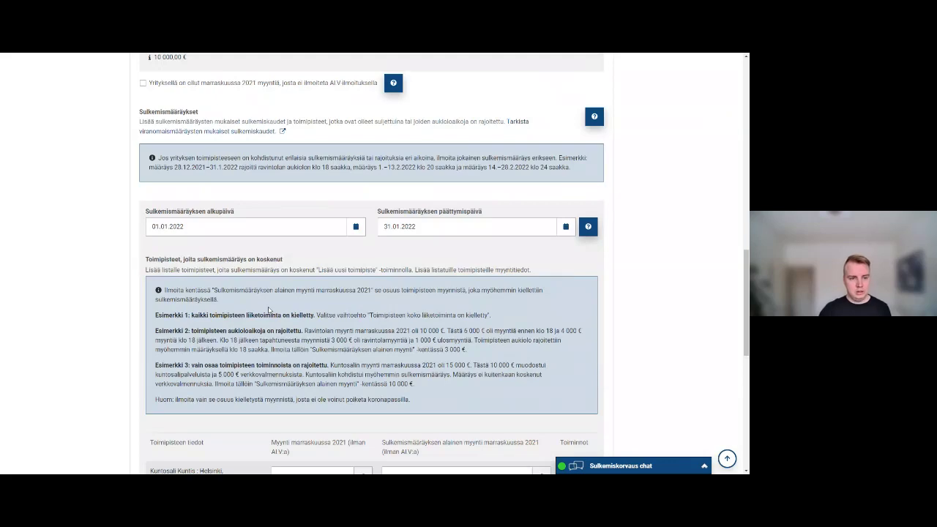
scroll(269, 311, up, 1)
scroll(313, 342, down, 1)
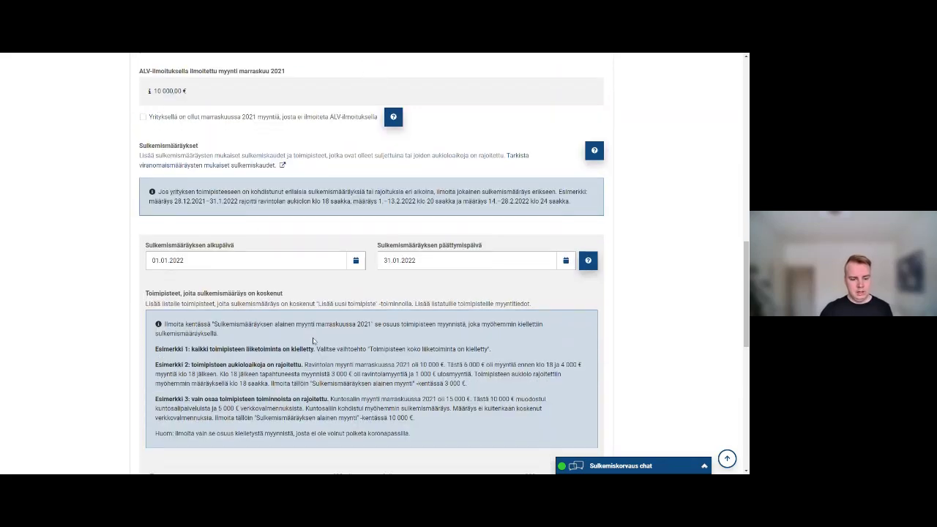
scroll(312, 341, down, 3)
click(313, 396)
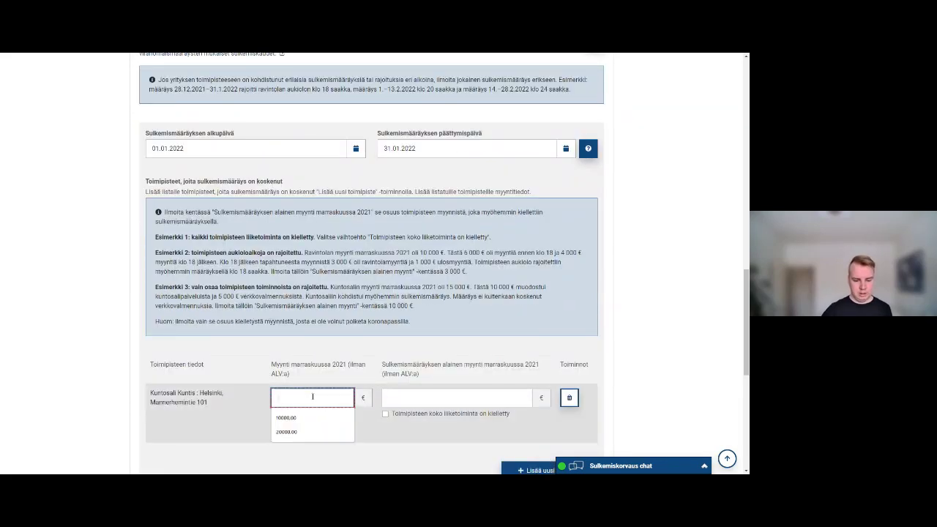
click(324, 417)
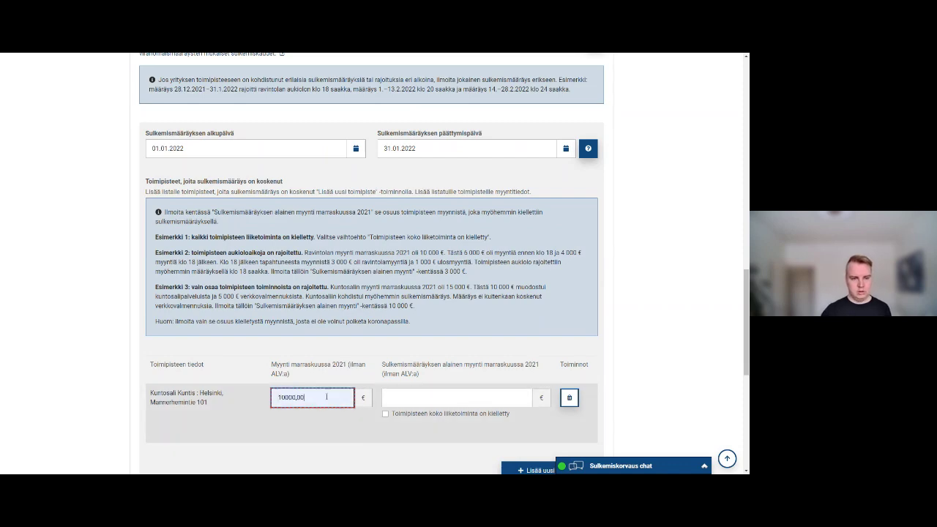
scroll(269, 269, up, 3)
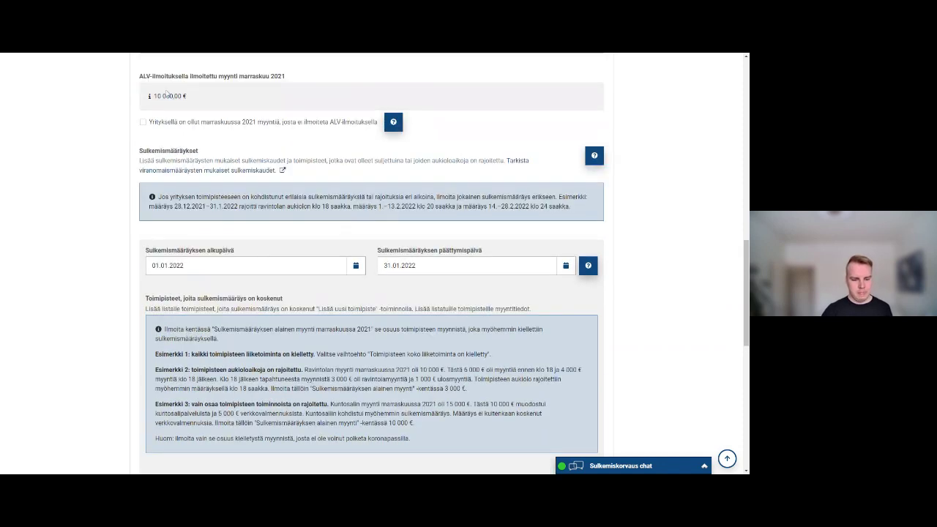
scroll(166, 94, down, 4)
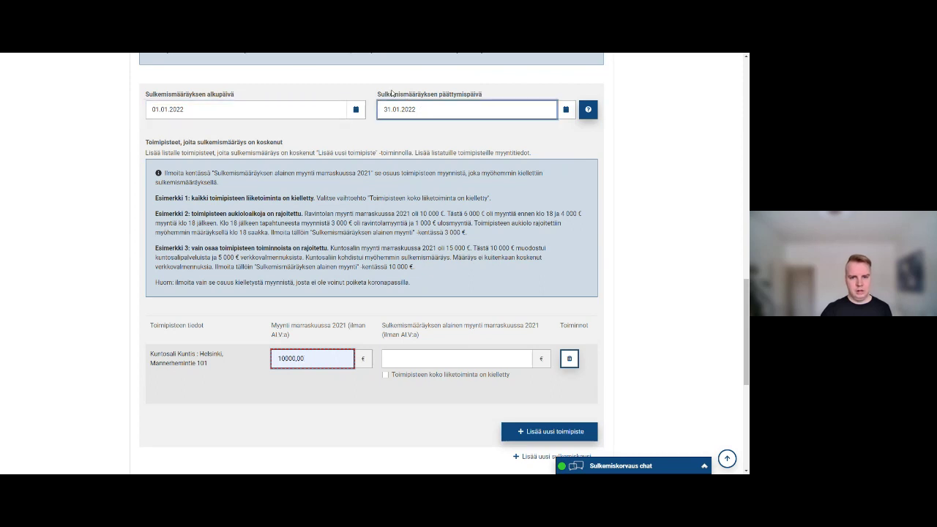
Enable and clear "Toimipisteen koko liiketoiminta on kielletty", and enter 7500 € as the location's November 2021 sales subject to the closure order.
click(443, 377)
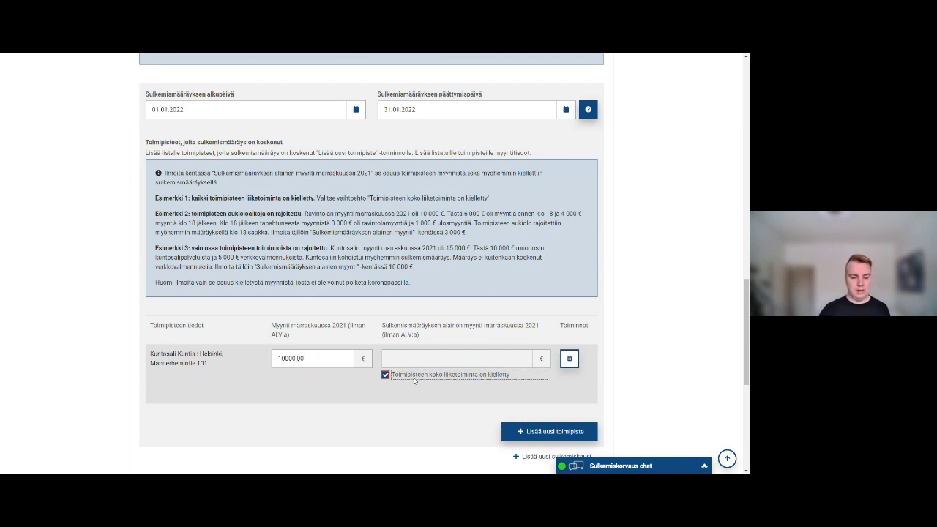
click(413, 377)
click(421, 358)
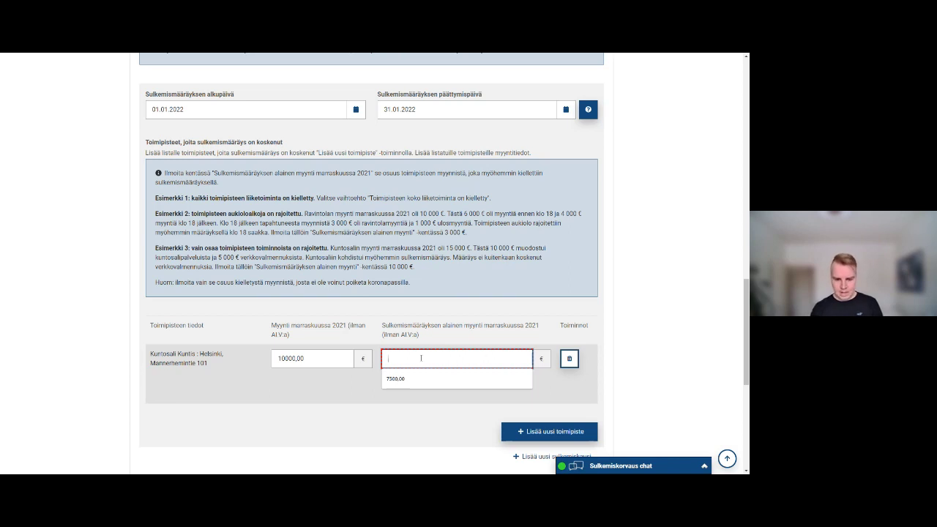
text(00)
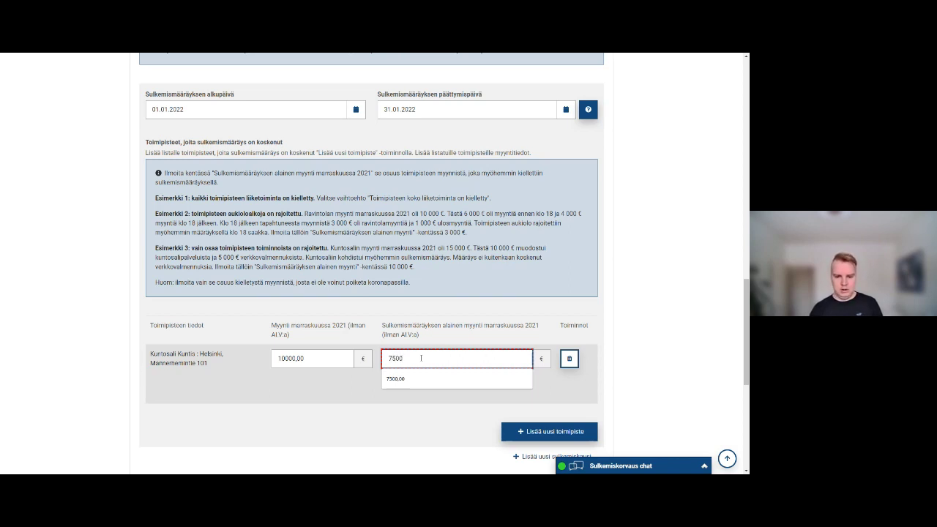
scroll(421, 308, up, 2)
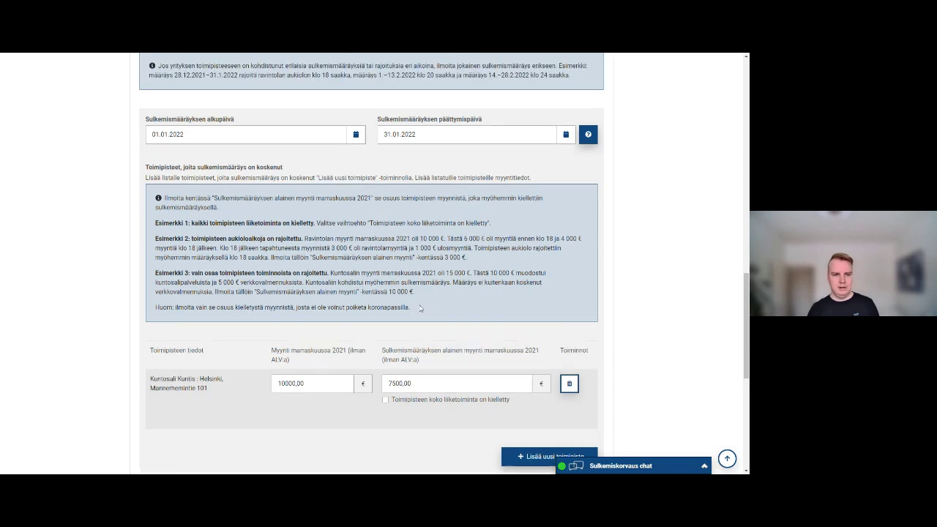
scroll(421, 308, up, 3)
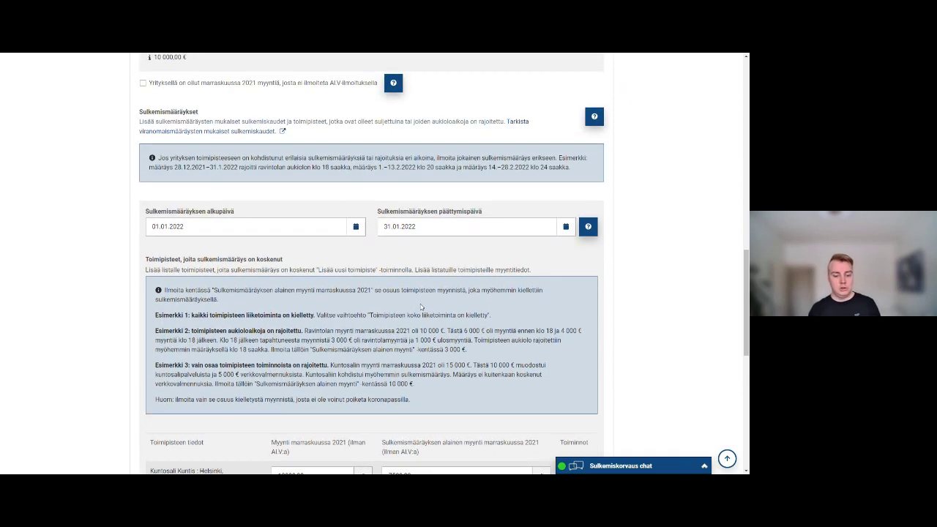
scroll(421, 308, down, 2)
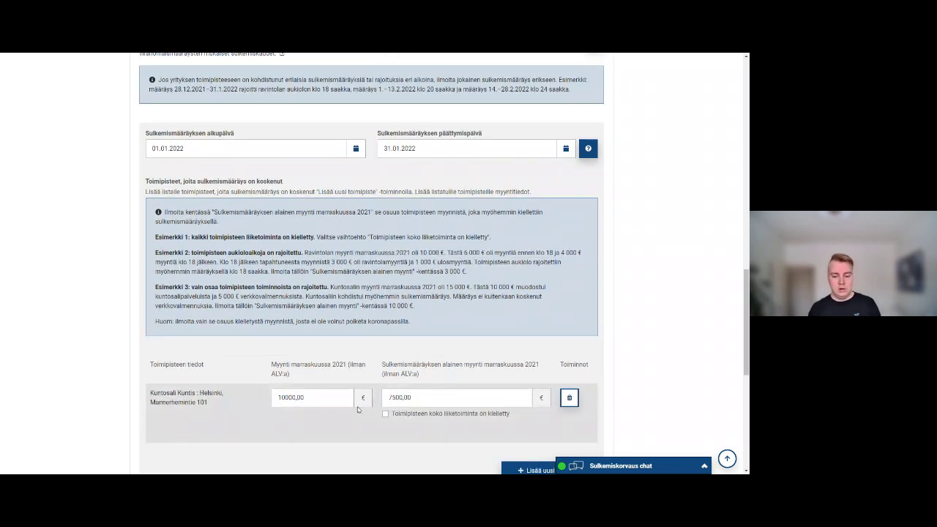
scroll(379, 374, down, 1)
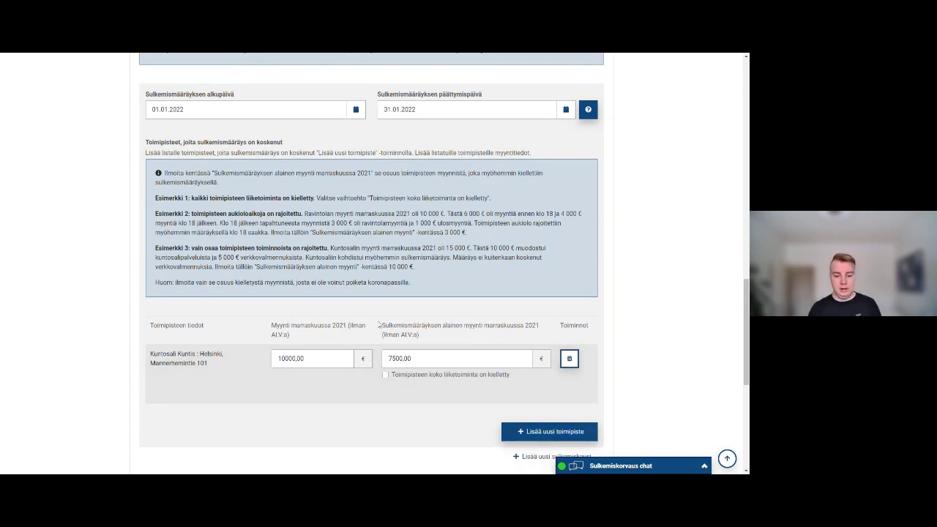
Start adding a second location with Muu toimipiste as the closed location and name it "Kuntosali Helsinki".
scroll(380, 324, down, 1)
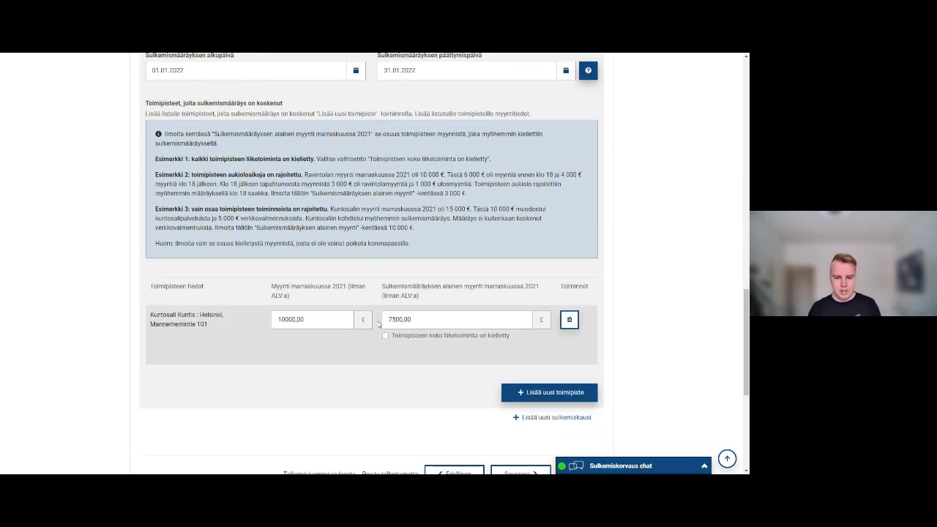
click(533, 392)
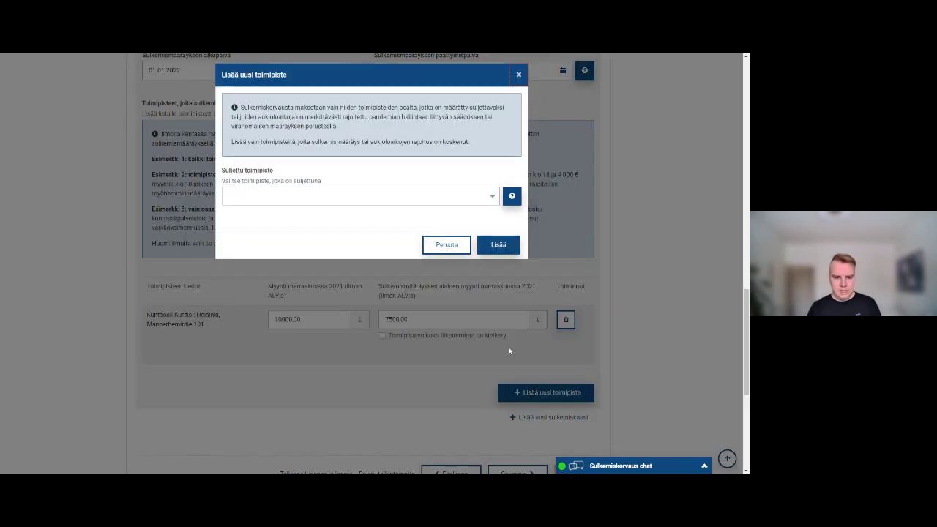
click(390, 198)
click(389, 225)
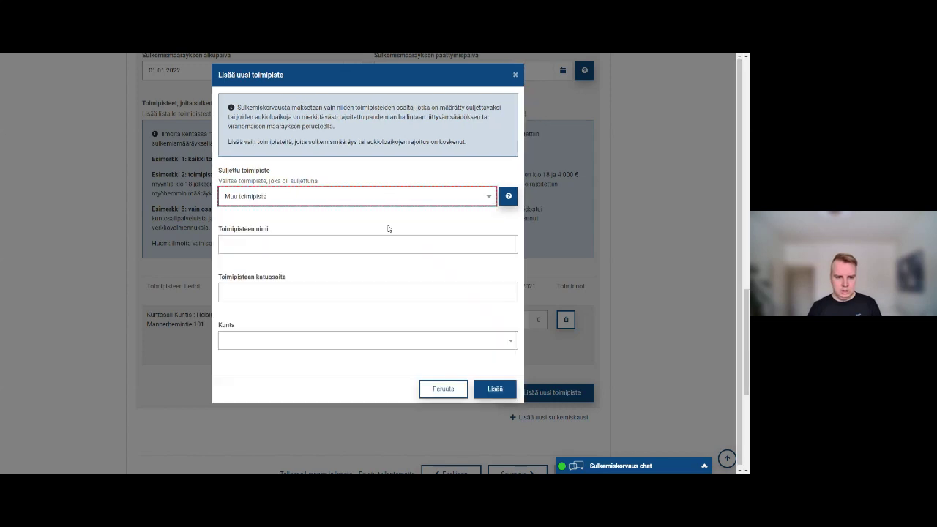
click(278, 244)
click(242, 306)
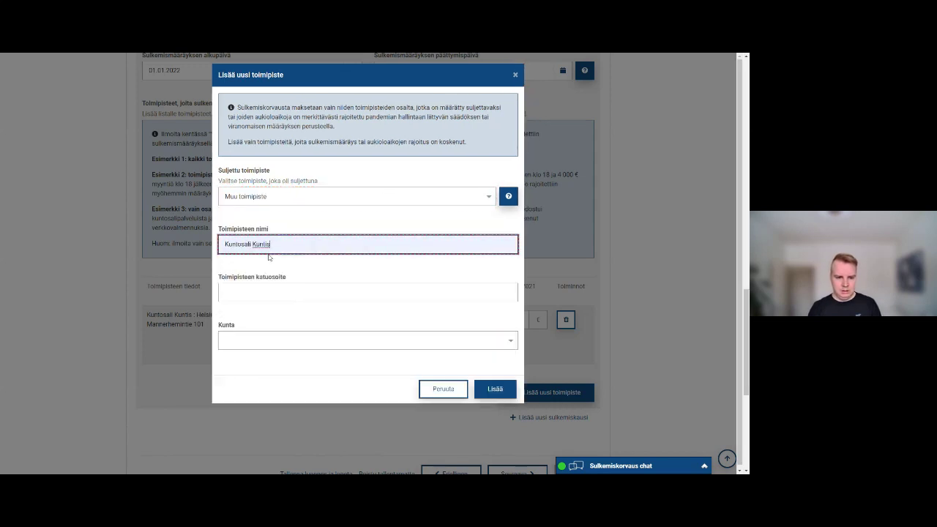
double_click(261, 244)
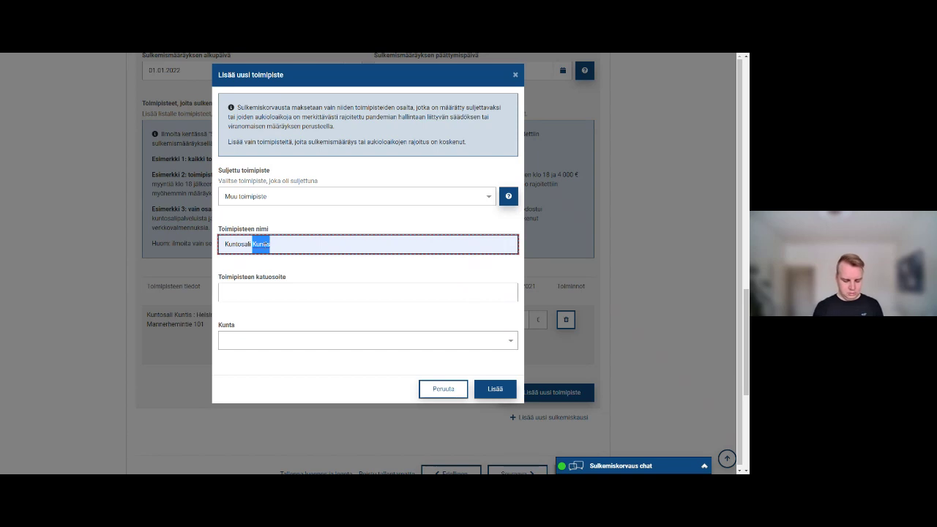
text(Helsinki)
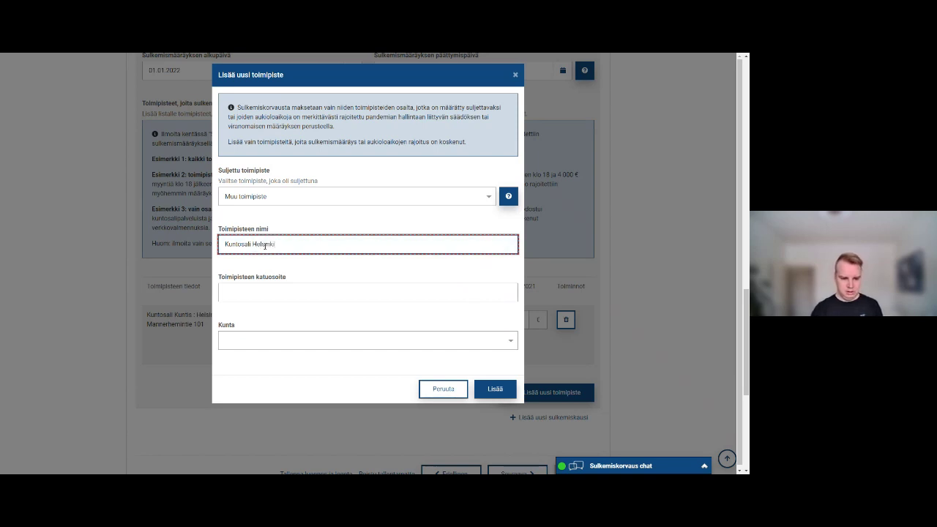
Enter Kuntosali Helsinki's street address, set its municipality (Kunta) to Helsinki, and add the location to the closure order.
click(256, 288)
click(266, 327)
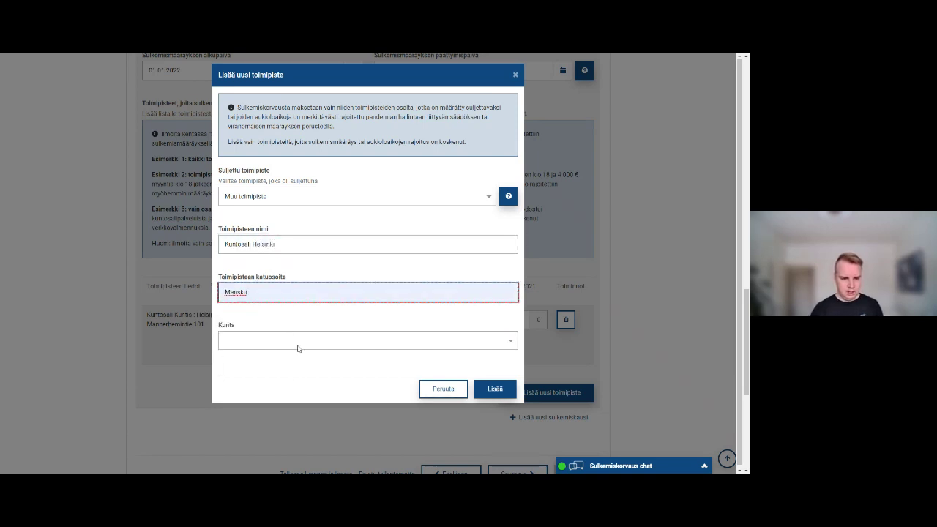
click(299, 340)
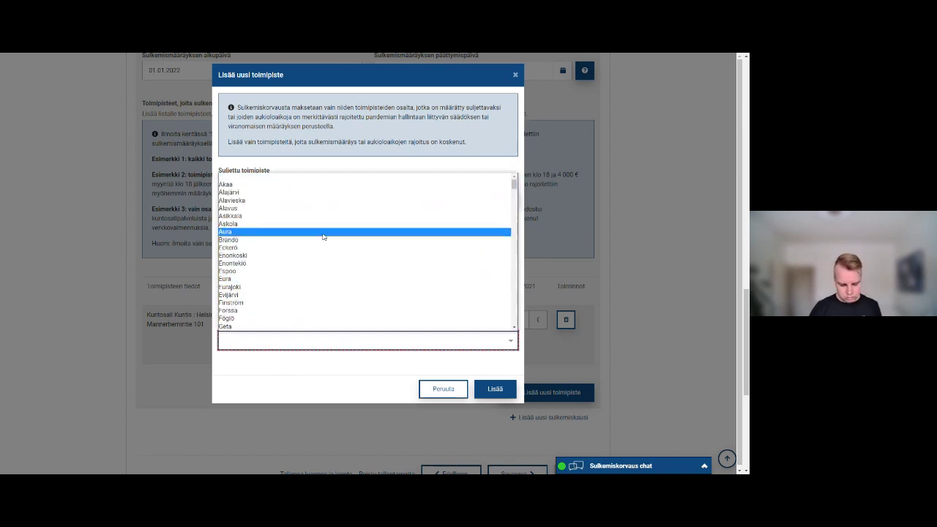
text(haapavesi)
scroll(320, 253, down, 7)
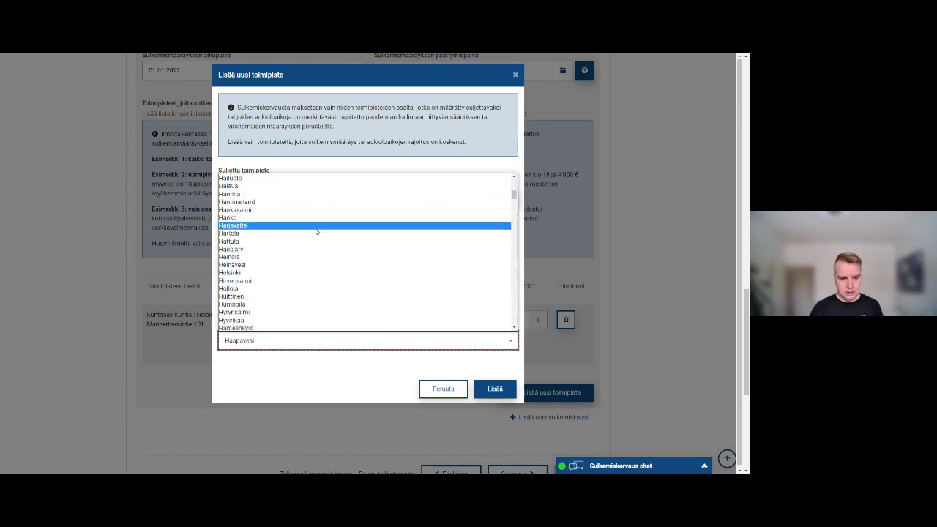
click(315, 272)
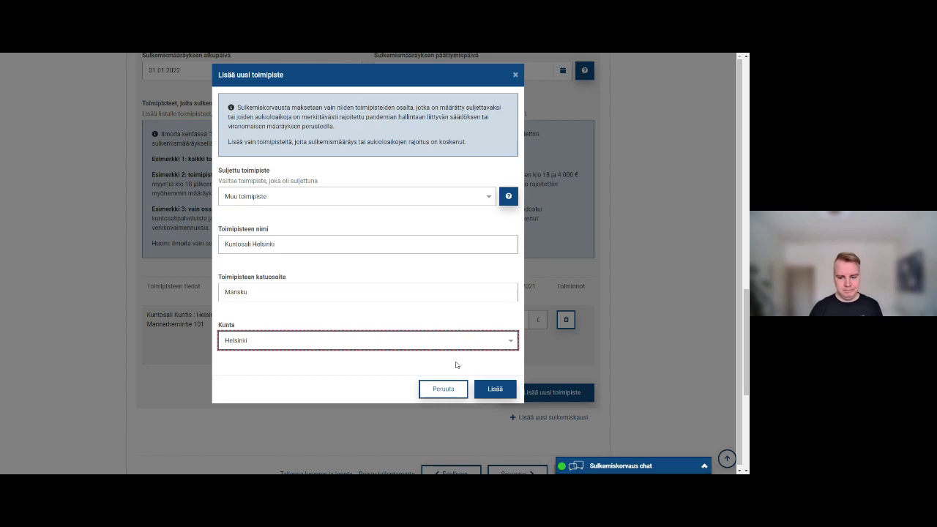
click(495, 389)
scroll(319, 344, down, 1)
Set the November 2021 sales excluding VAT to 5000 € for both Kuntosali Kuntis and Kuntosali Helsinki.
click(319, 344)
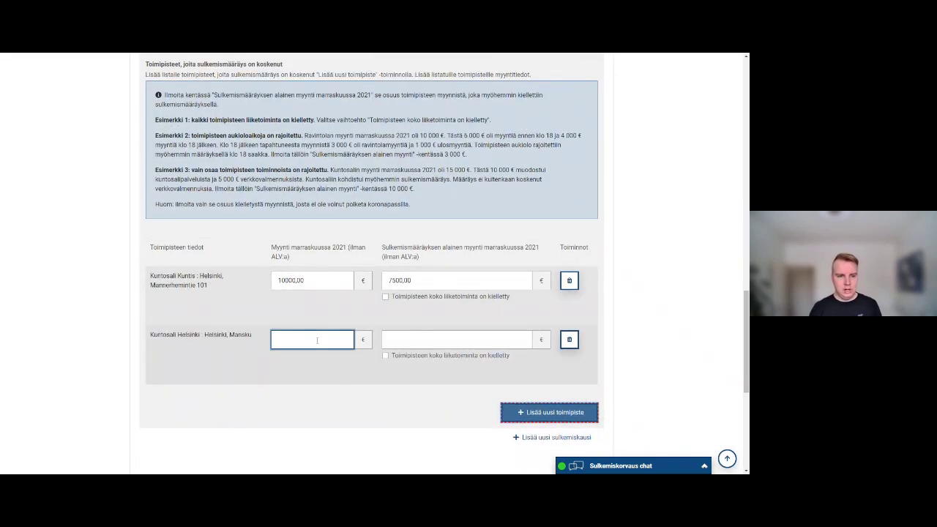
scroll(320, 345, up, 1)
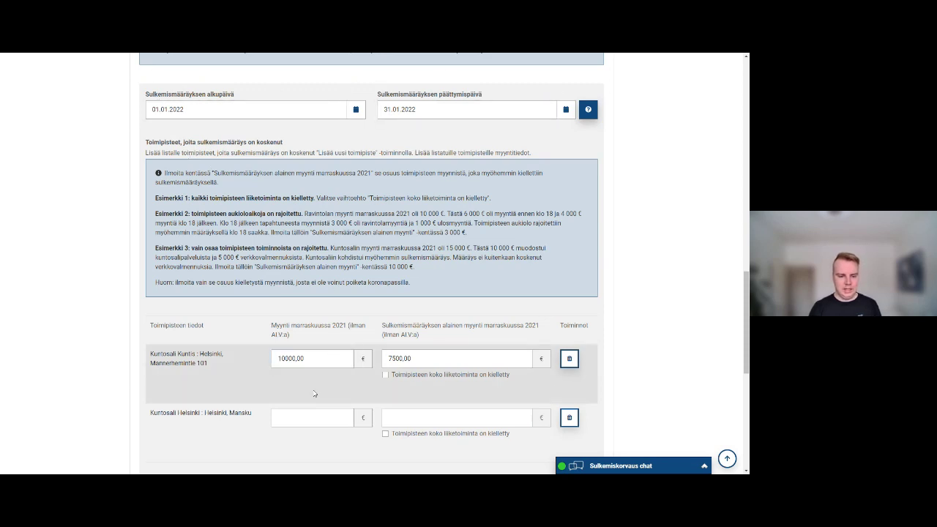
scroll(322, 380, down, 1)
click(332, 320)
double_click(333, 320)
text(5)
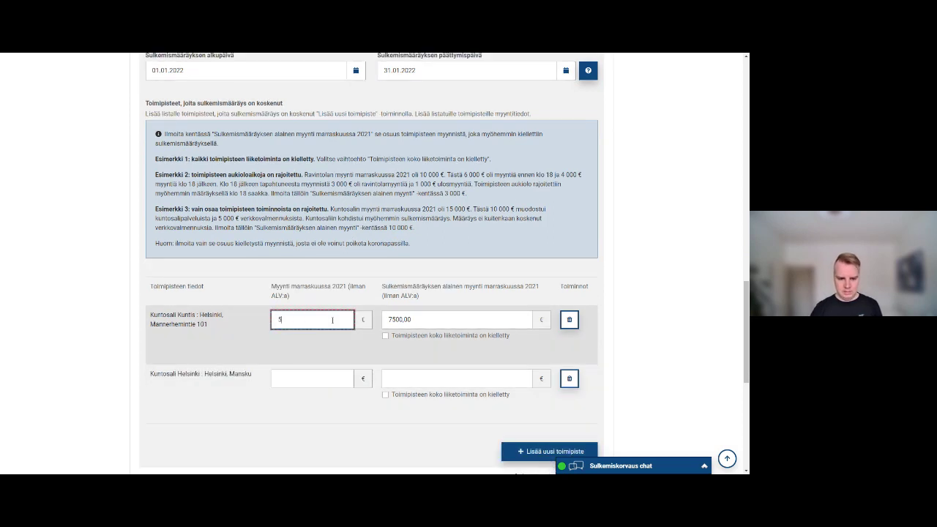
text(000)
click(318, 379)
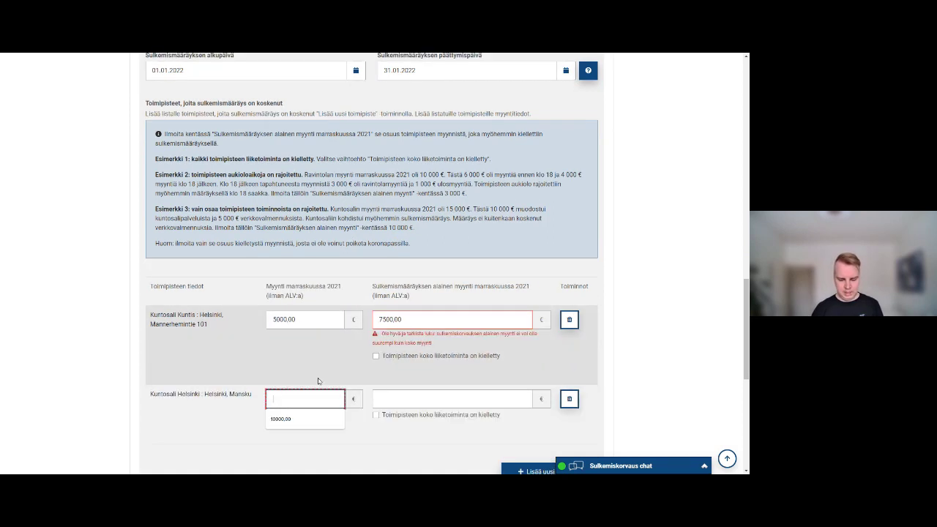
text(5000)
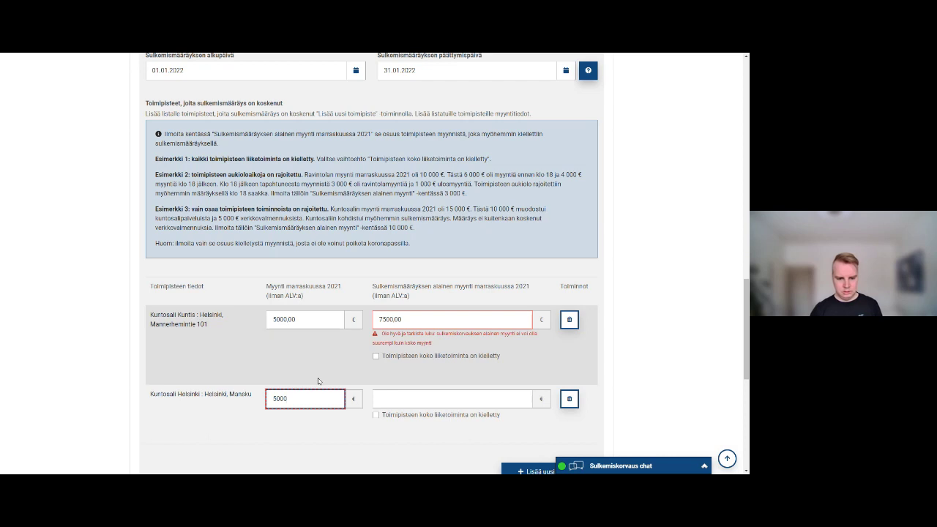
Clear Kuntosali Kuntis's sales subject to the closure order and enable "Toimipisteen koko liiketoiminta on kielletty" for both locations.
click(421, 321)
double_click(420, 321)
key(BackSpace)
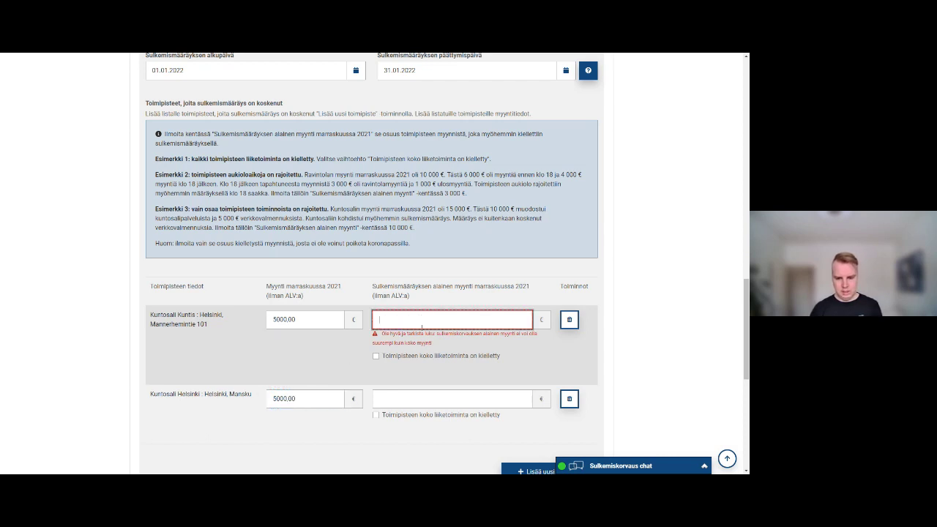
click(427, 356)
click(438, 395)
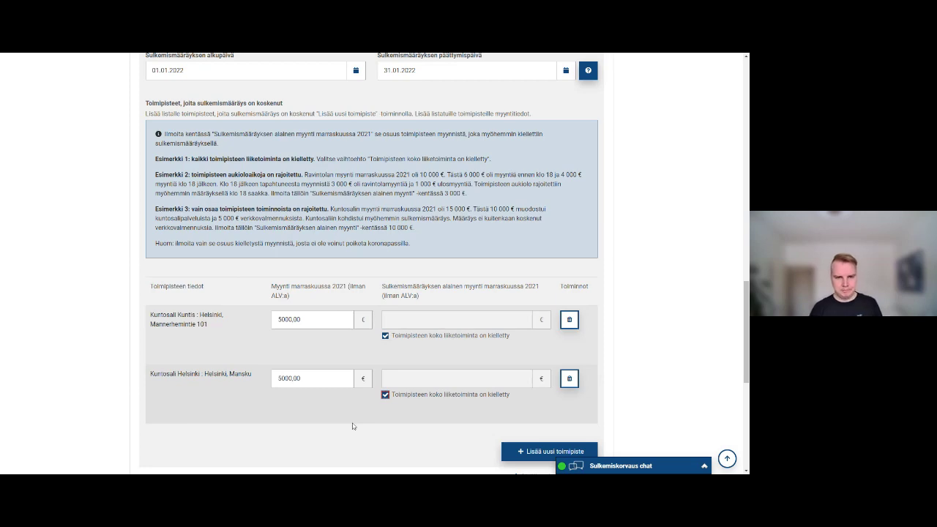
scroll(352, 426, up, 2)
scroll(353, 426, down, 1)
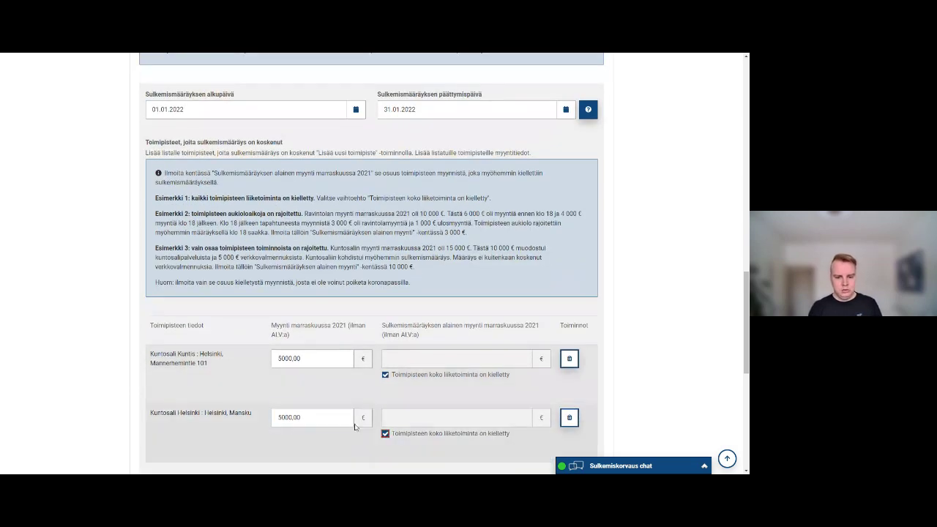
scroll(343, 327, down, 2)
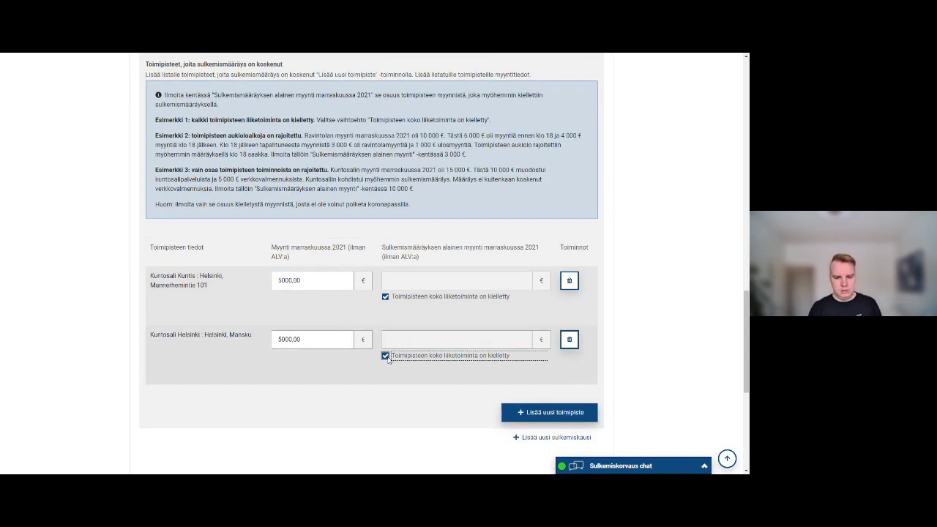
Clear "Toimipisteen koko liiketoiminta on kielletty" for both locations and enter 3000 € as each one's sales subject to the closure order.
click(386, 356)
click(385, 297)
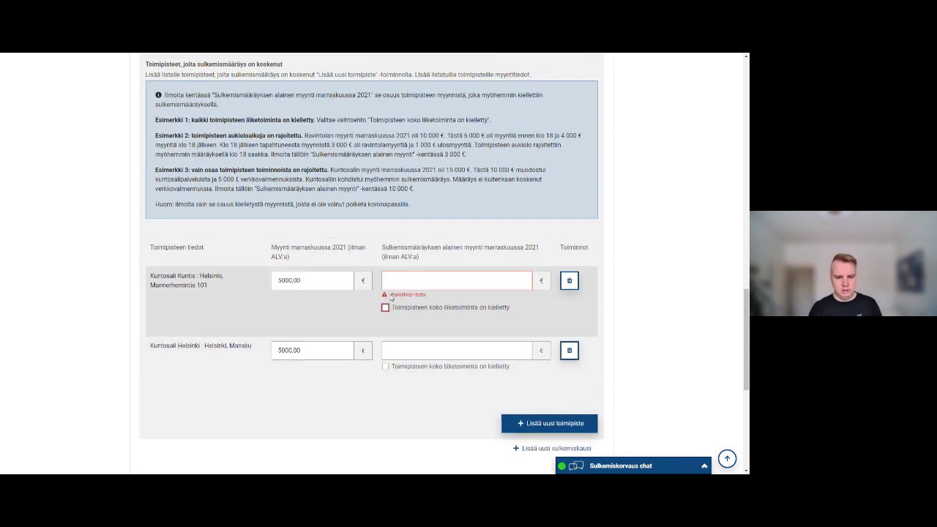
scroll(388, 307, up, 1)
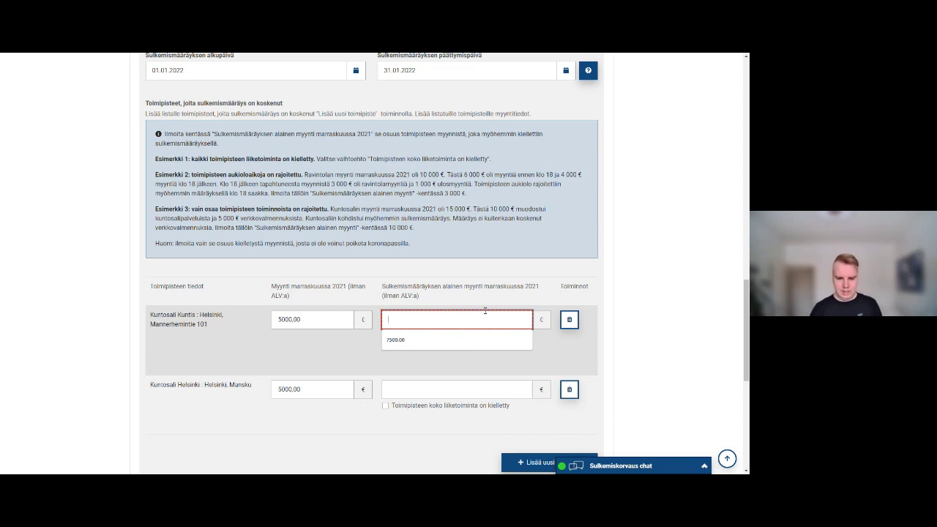
key(Escape)
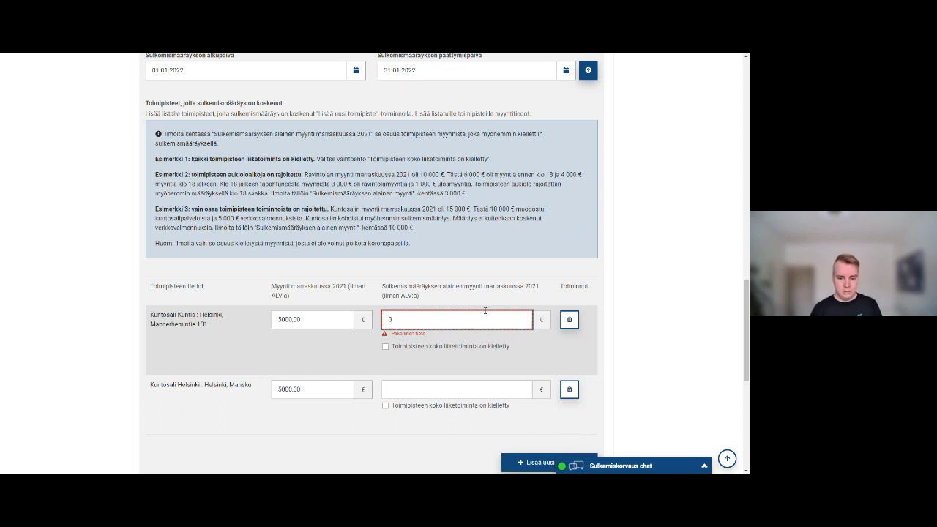
text(000)
click(463, 386)
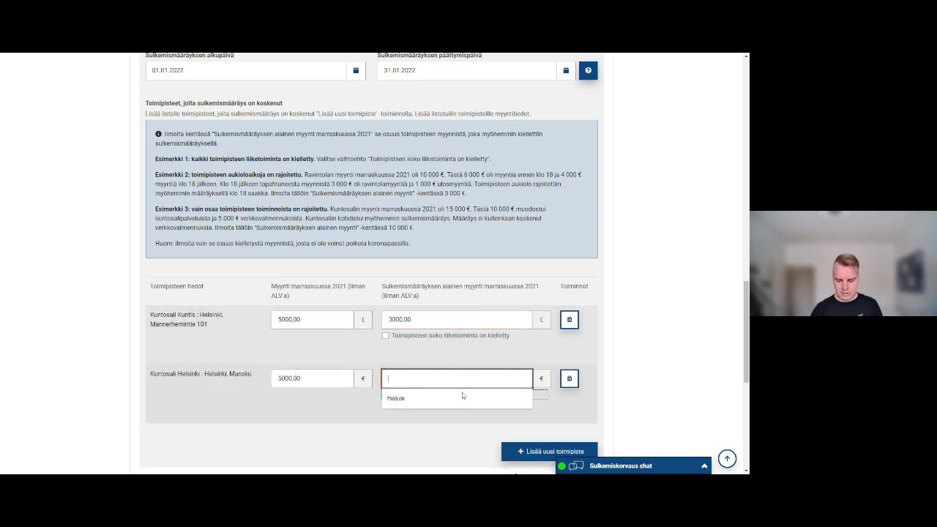
text(3000)
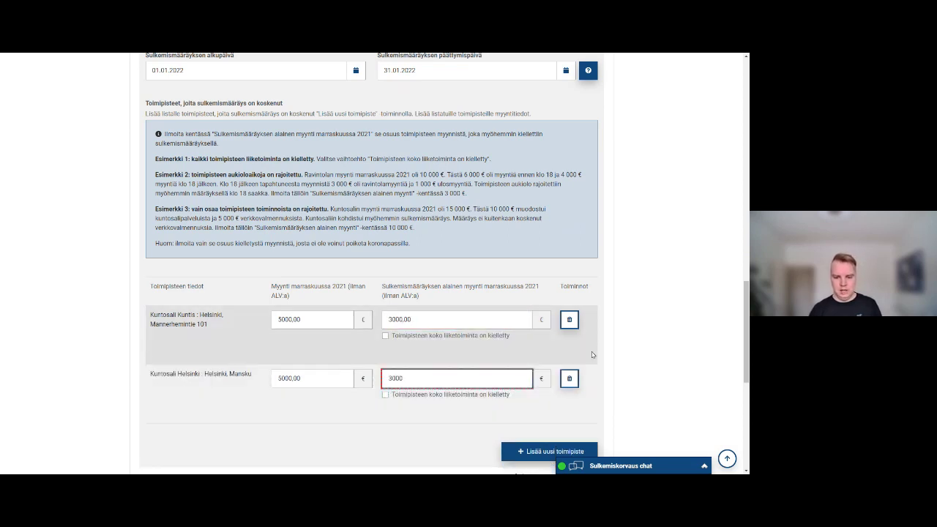
click(615, 352)
Add a new closure period (sulkemiskausi) starting 01.02.2022 and ending 28.02.2022.
scroll(615, 351, down, 2)
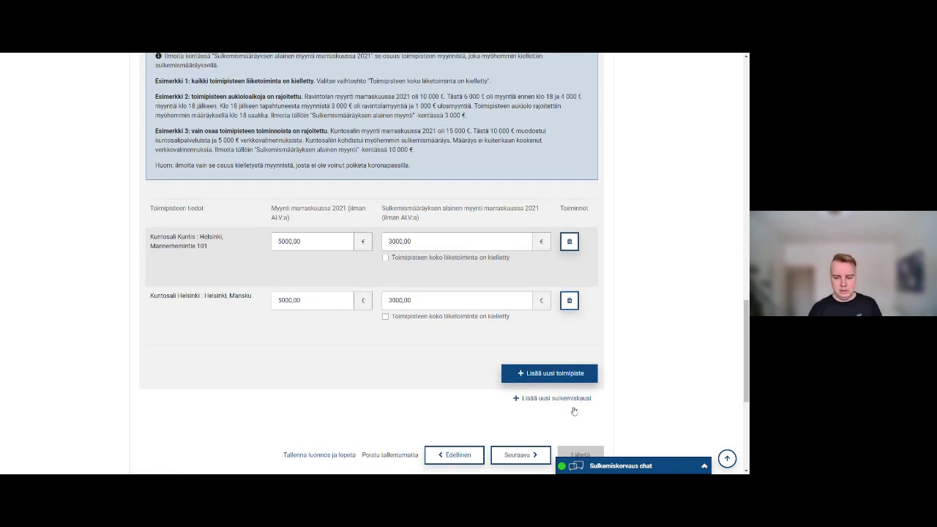
click(567, 400)
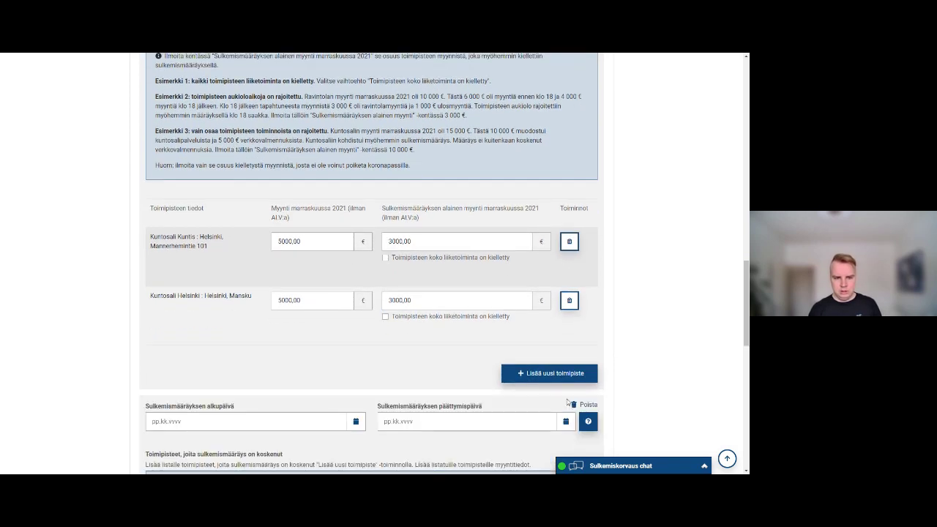
scroll(410, 292, up, 2)
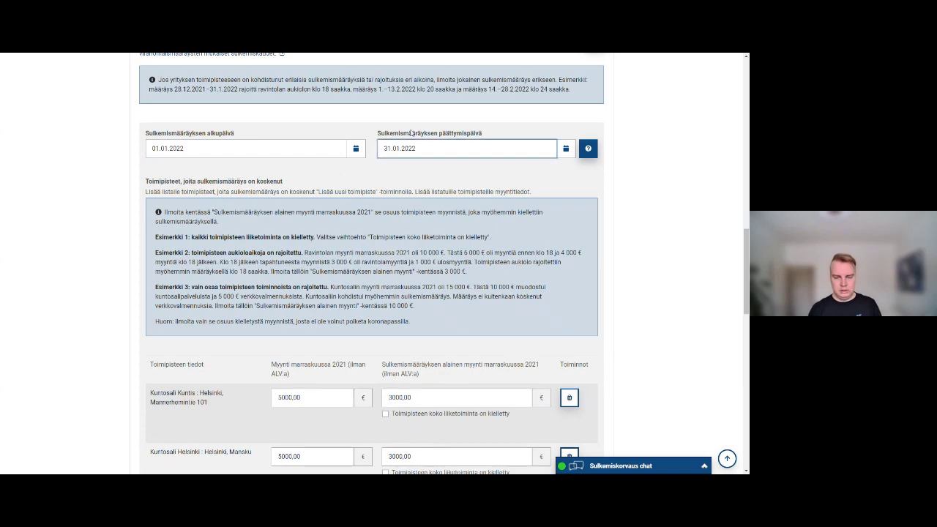
scroll(390, 150, down, 1)
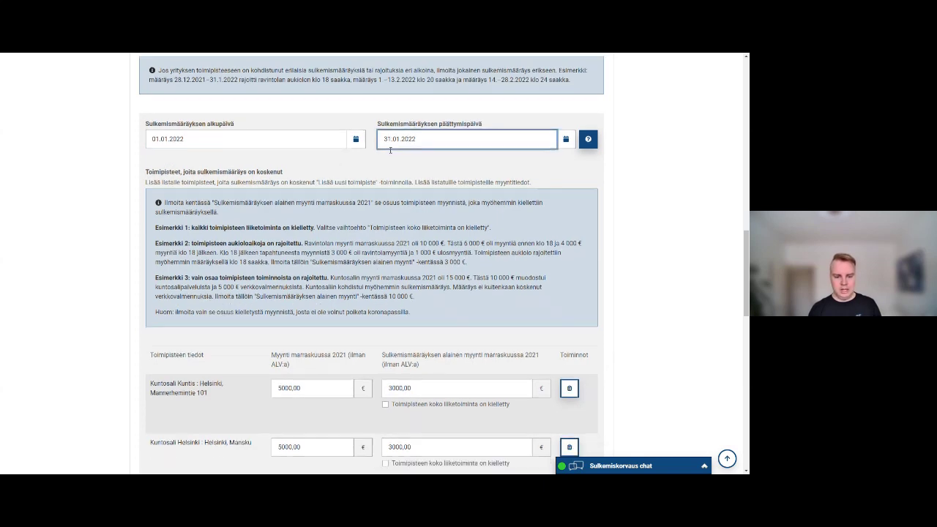
scroll(390, 150, down, 4)
click(356, 304)
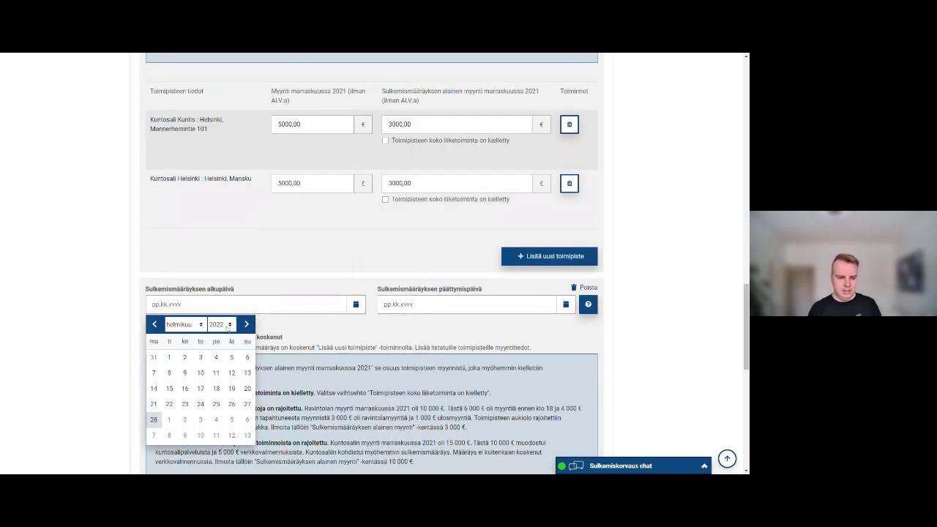
click(169, 358)
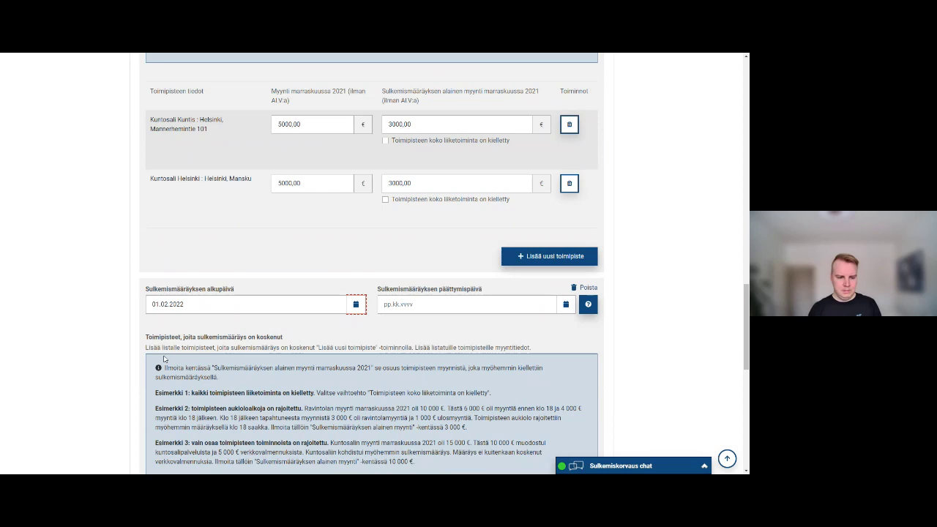
click(566, 303)
click(387, 421)
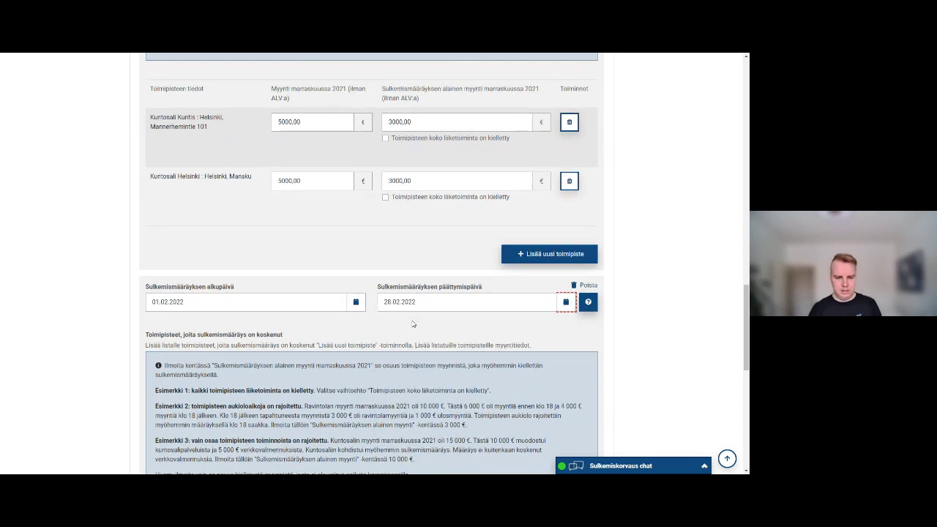
Add the existing Kuntosali Kuntis location to the February 2022 closure period.
scroll(412, 323, down, 1)
scroll(413, 324, down, 4)
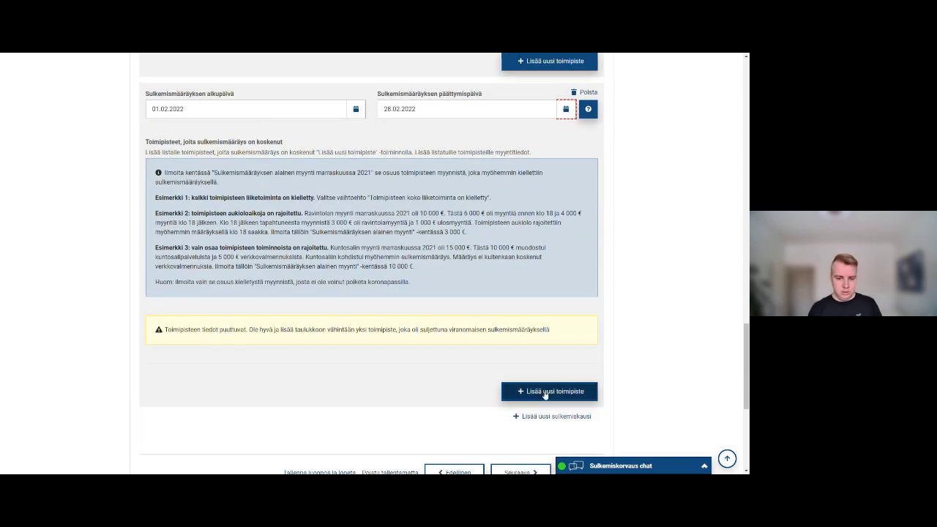
click(546, 392)
click(391, 199)
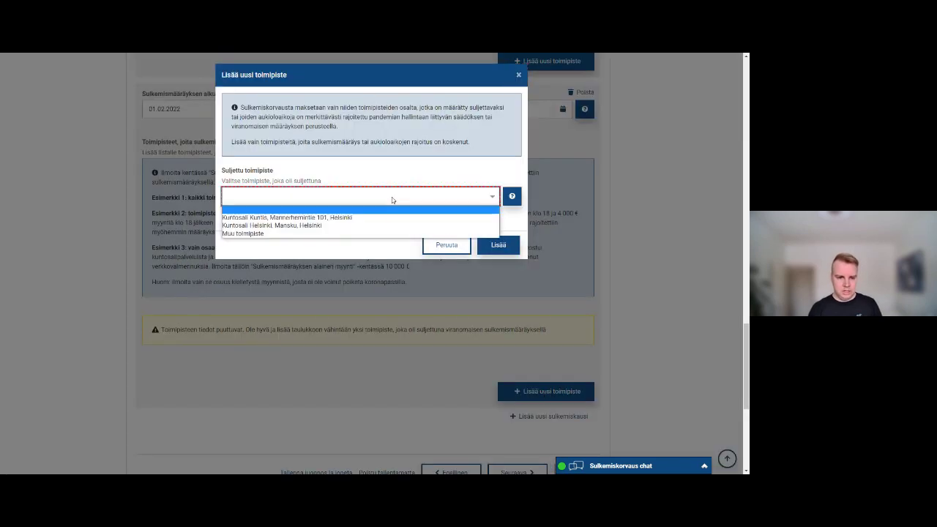
click(388, 218)
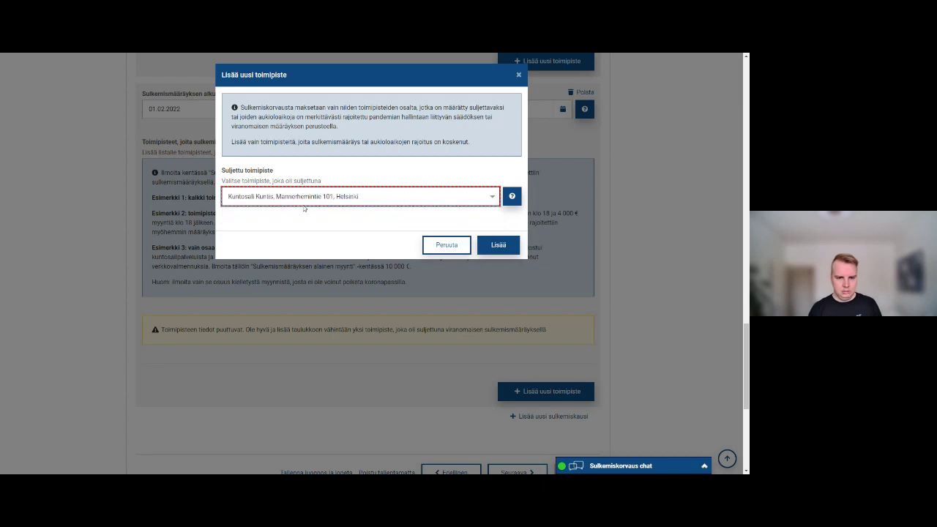
click(345, 198)
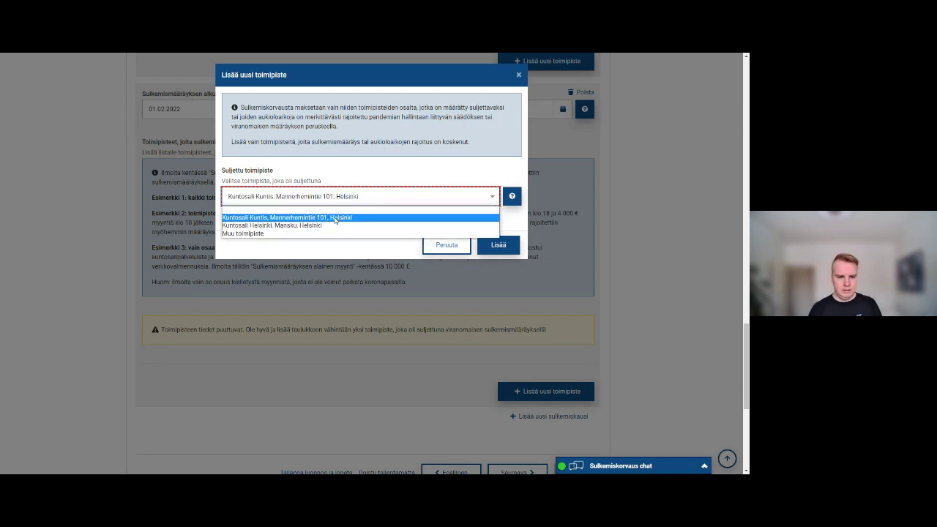
click(293, 219)
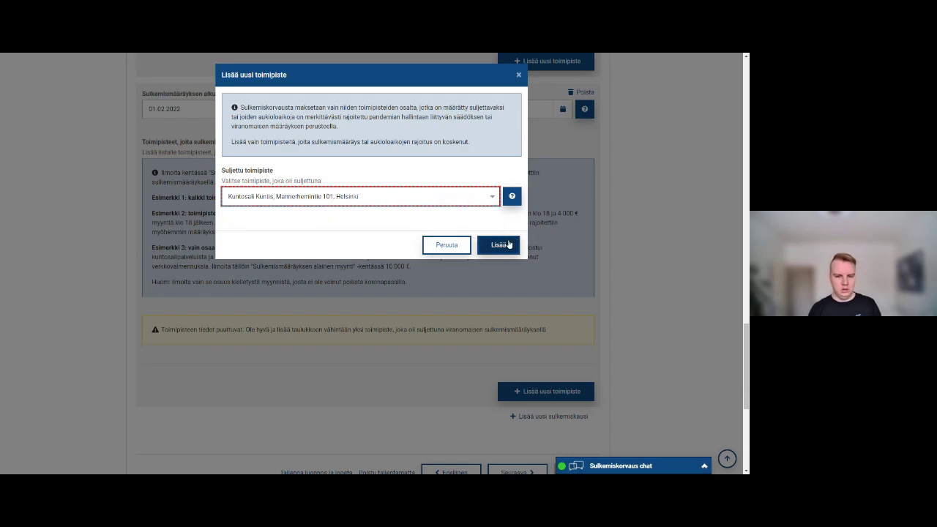
click(500, 244)
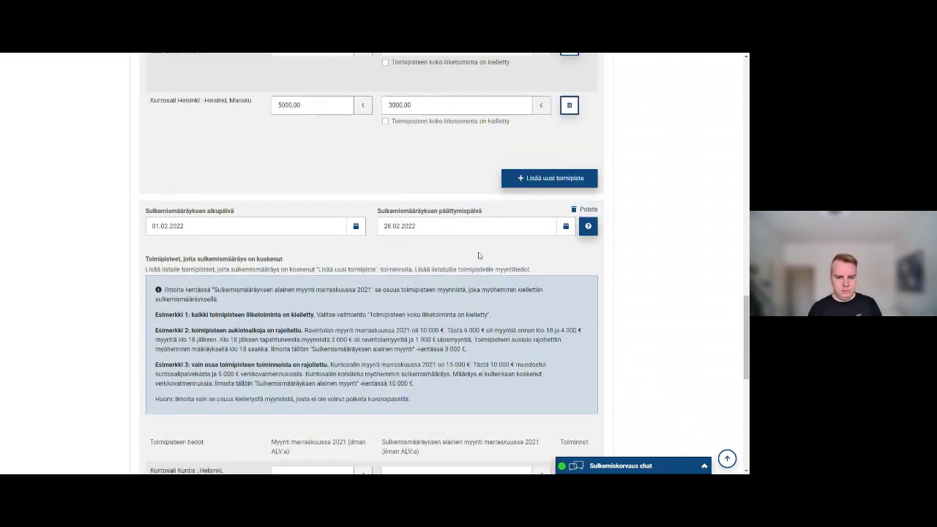
Enter 5000 € as Kuntosali Kuntis's November 2021 sales in the February 2022 closure period.
click(313, 397)
scroll(313, 398, up, 2)
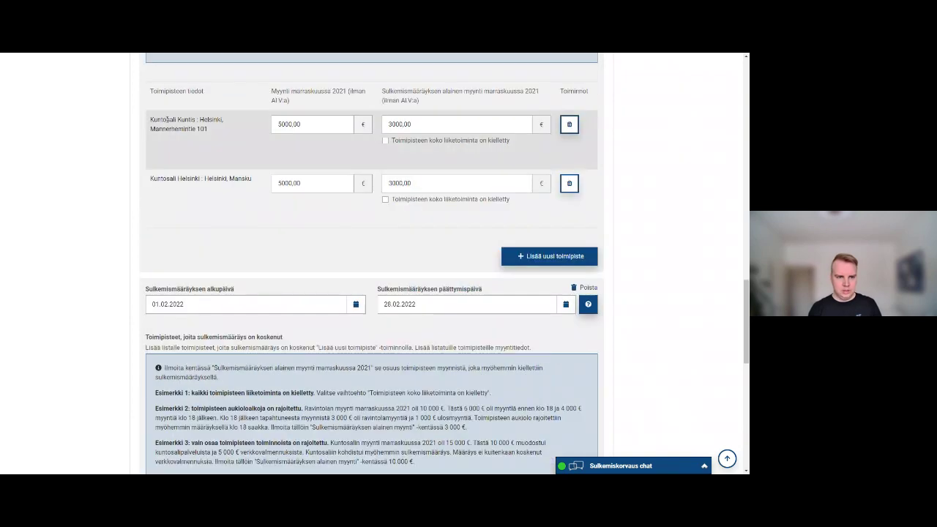
scroll(224, 131, down, 2)
text(5)
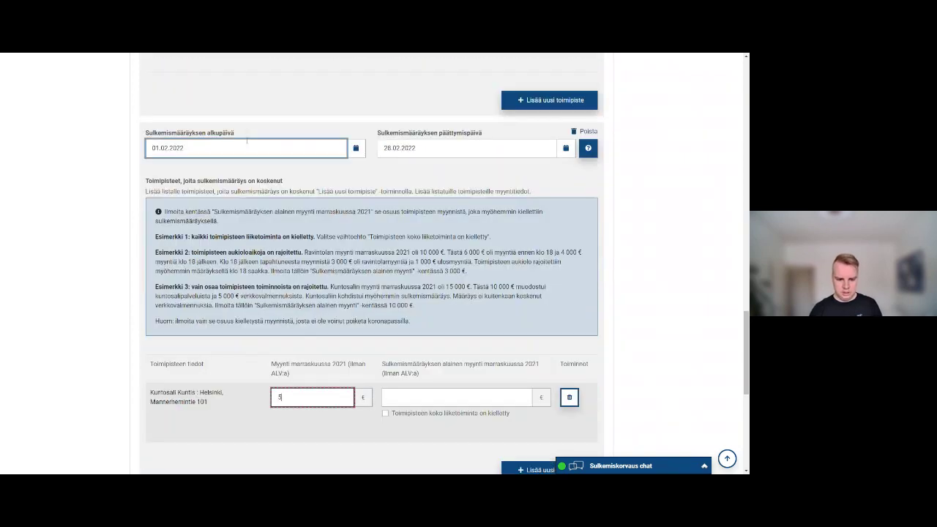
text(000)
click(188, 136)
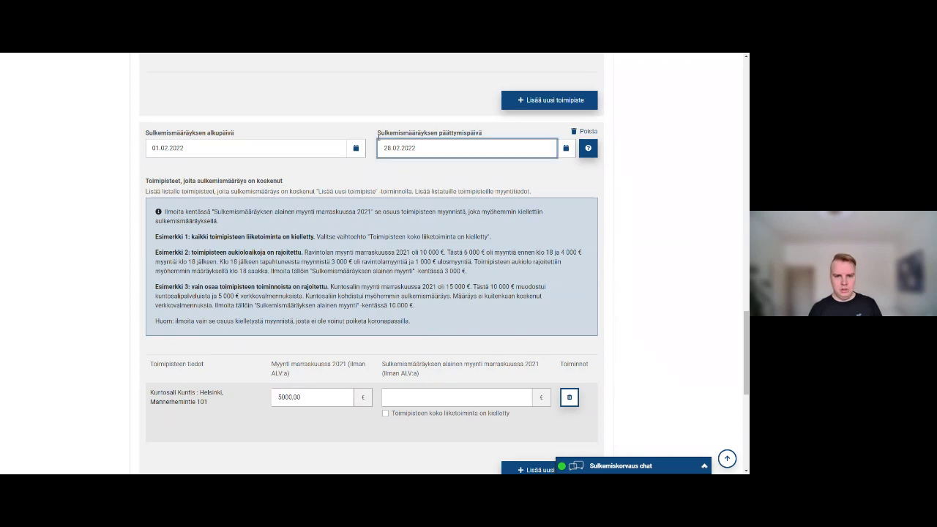
Enter 2000 € as Kuntosali Kuntis's November 2021 sales subject to the closure order in the February 2022 period.
click(441, 404)
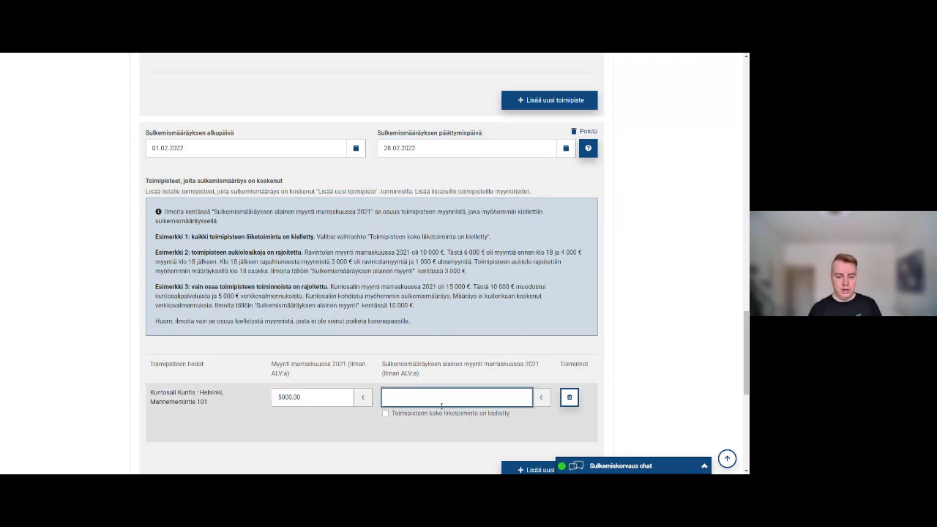
scroll(443, 361, up, 2)
scroll(443, 361, down, 2)
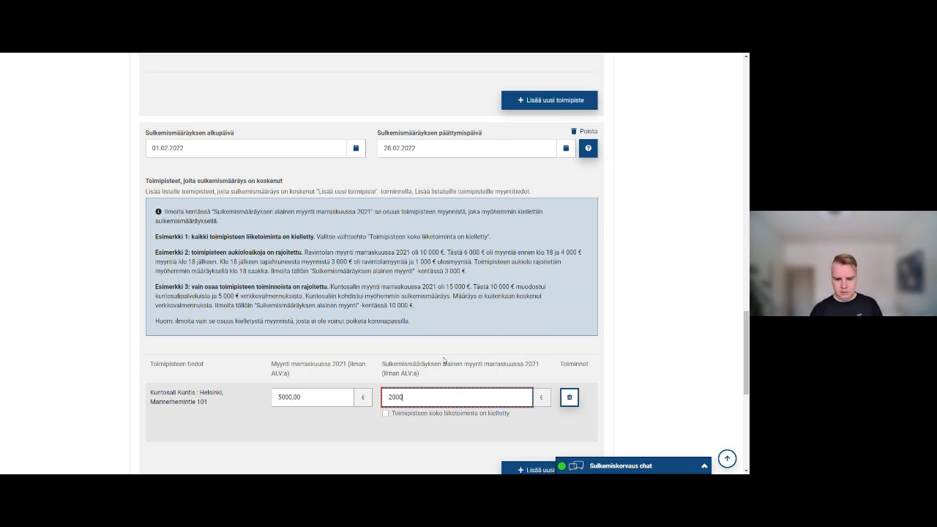
text(2000)
click(444, 359)
Add the existing Kuntosali Helsinki location to the February 2022 closure period.
scroll(497, 359, down, 2)
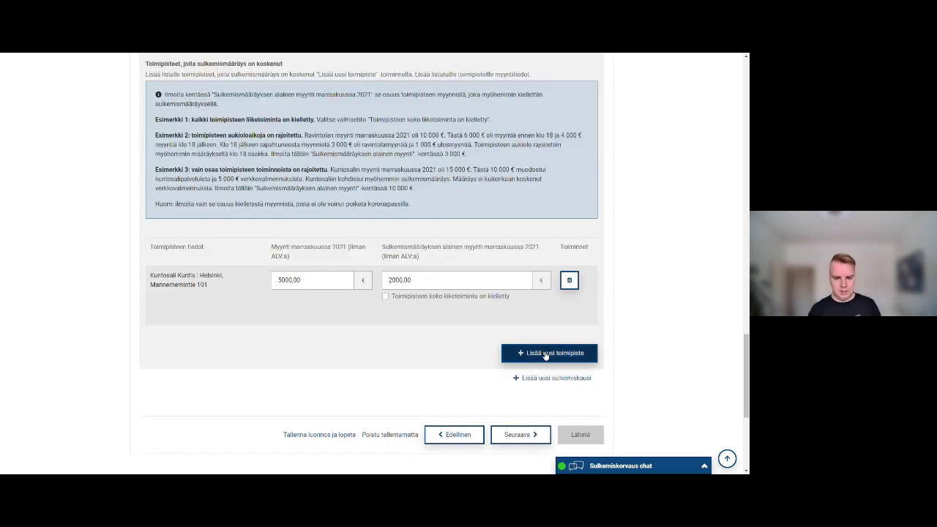
click(546, 353)
click(446, 196)
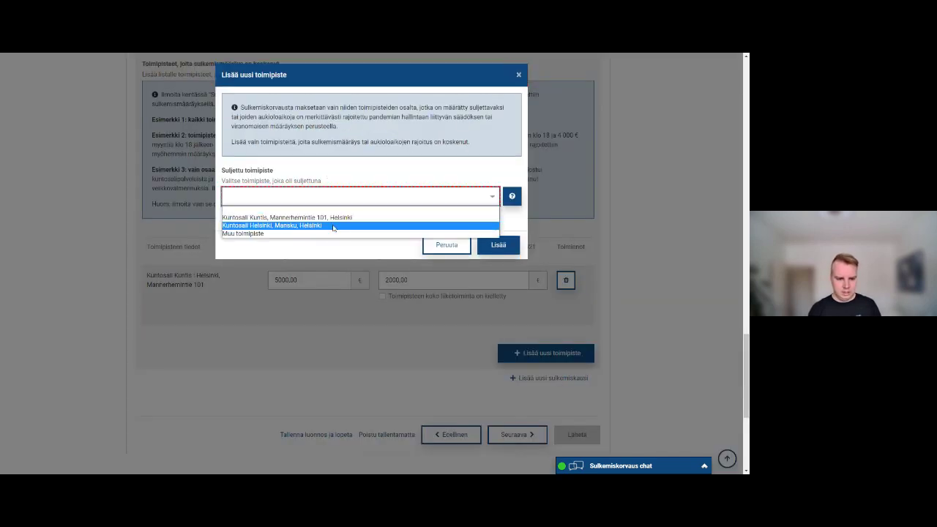
click(334, 226)
click(498, 245)
Enter 5000 € as Kuntosali Helsinki's November 2021 sales and 2000 € as its sales subject to the February closure order.
click(311, 342)
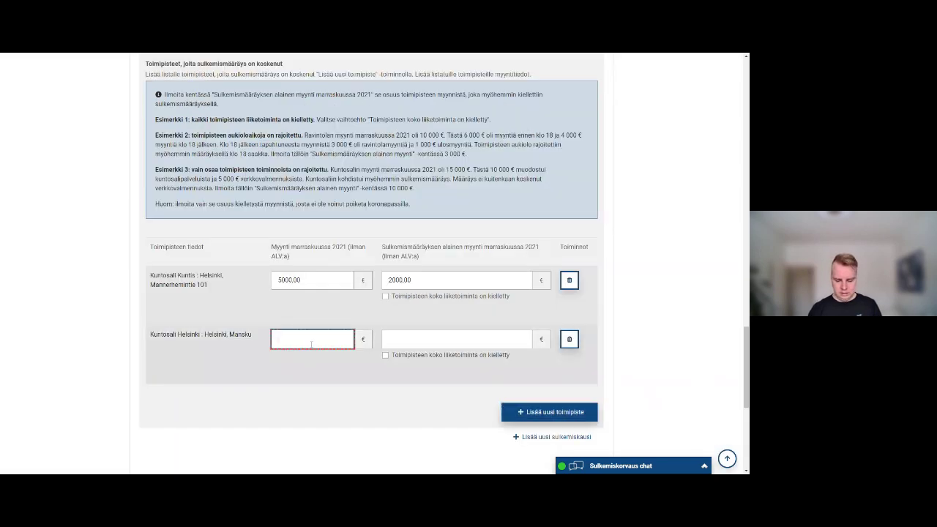
text(5000)
click(407, 339)
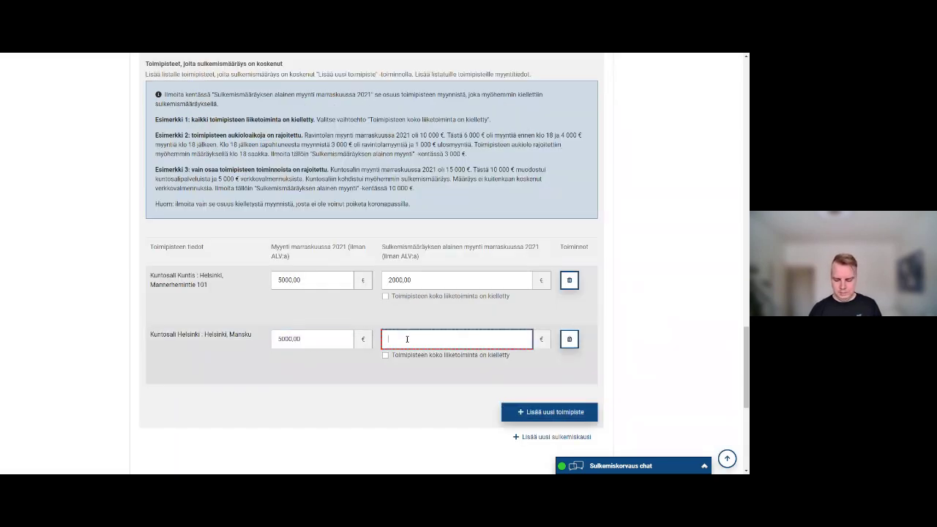
text(2000)
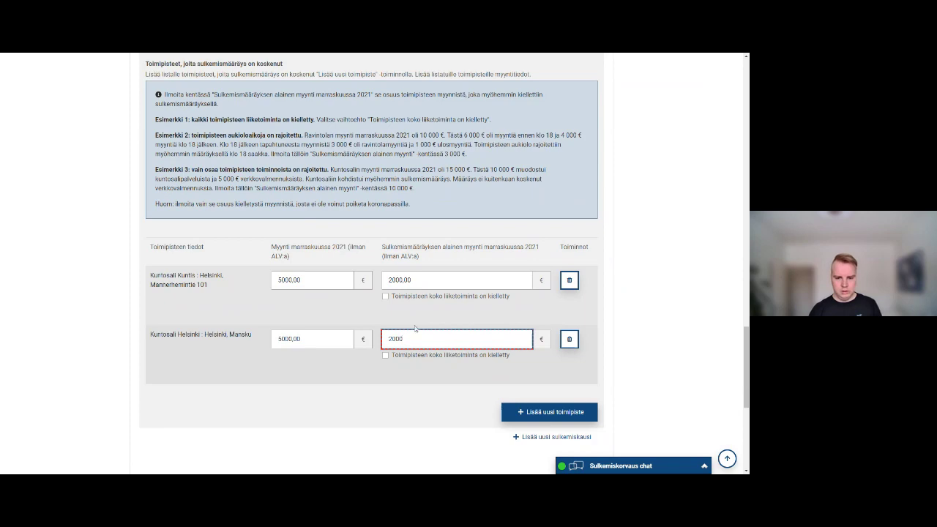
click(415, 328)
Review the dates, locations and sales entered for the January and February 2022 closure periods.
scroll(415, 328, up, 2)
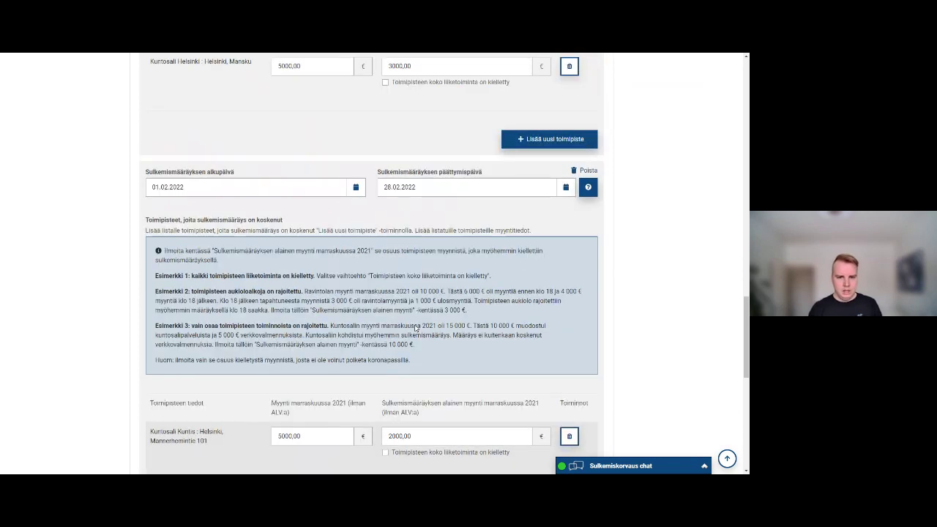
scroll(415, 328, up, 5)
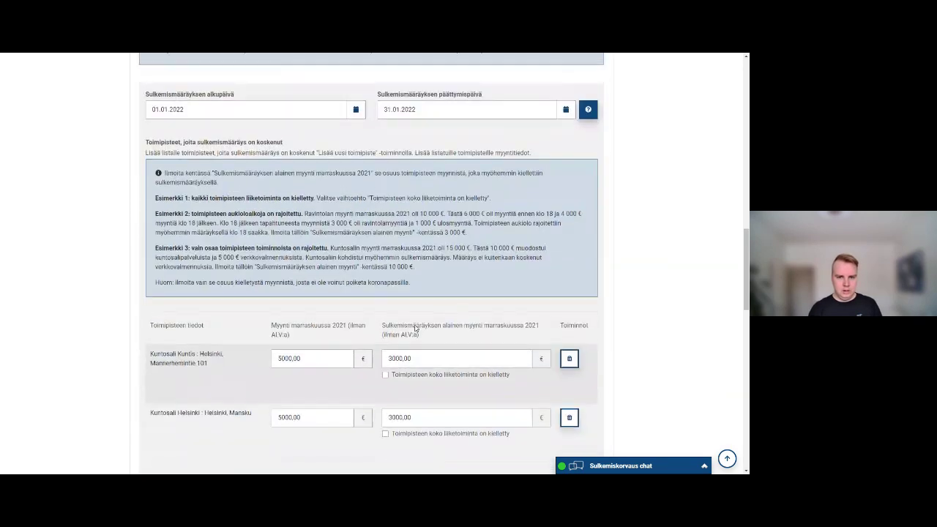
scroll(415, 328, down, 3)
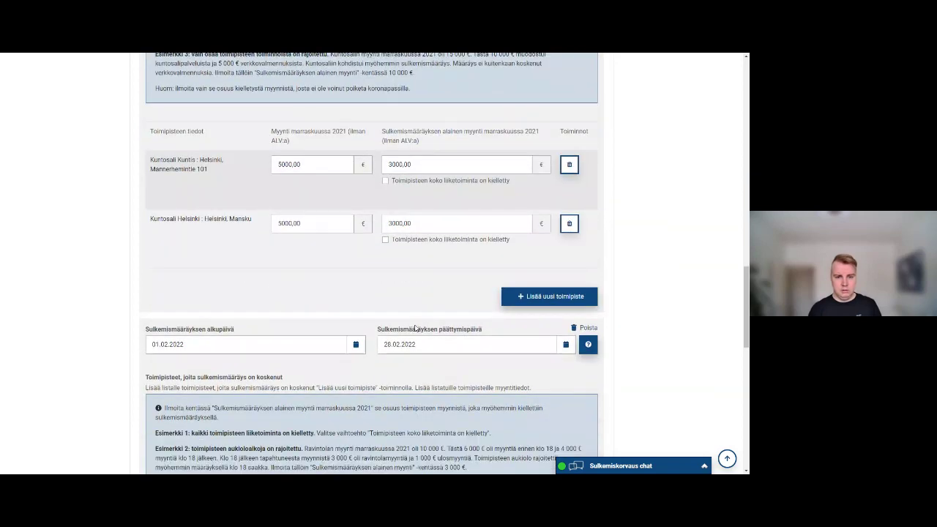
scroll(415, 328, down, 2)
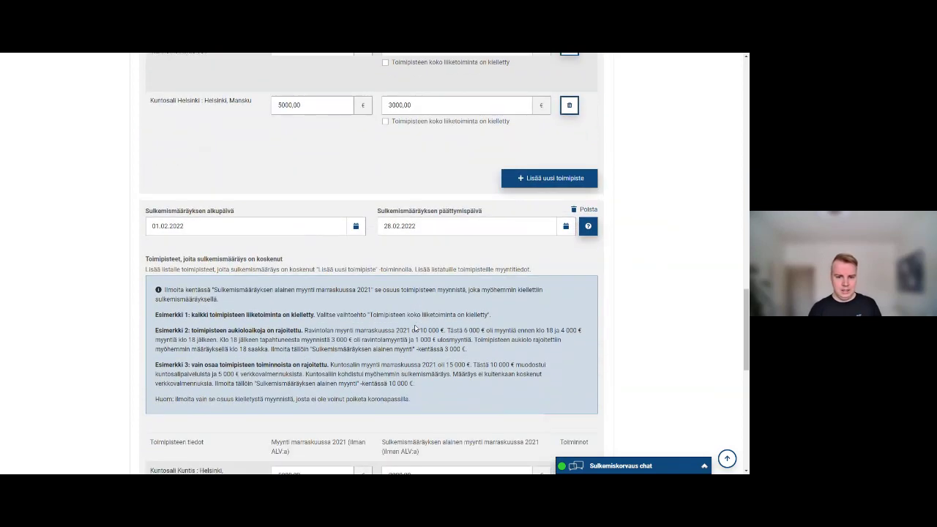
scroll(415, 328, down, 3)
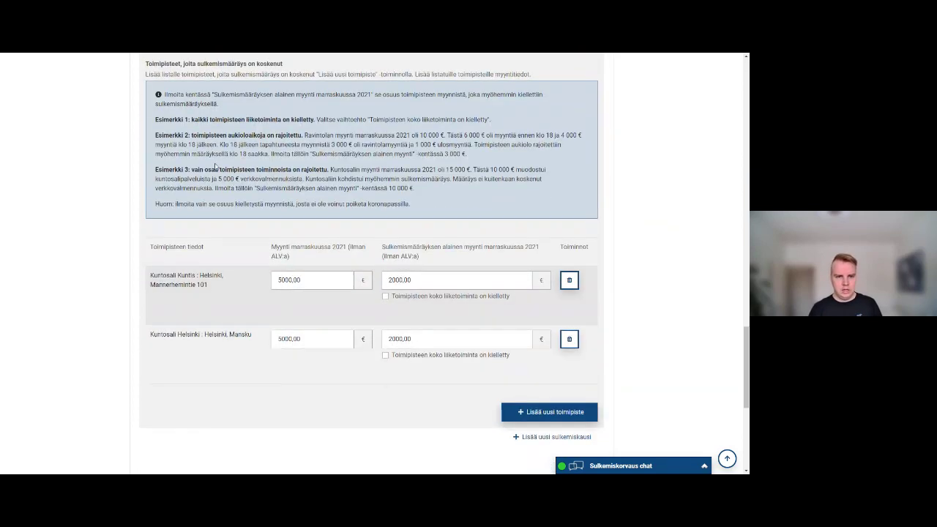
scroll(215, 167, up, 1)
scroll(374, 210, up, 8)
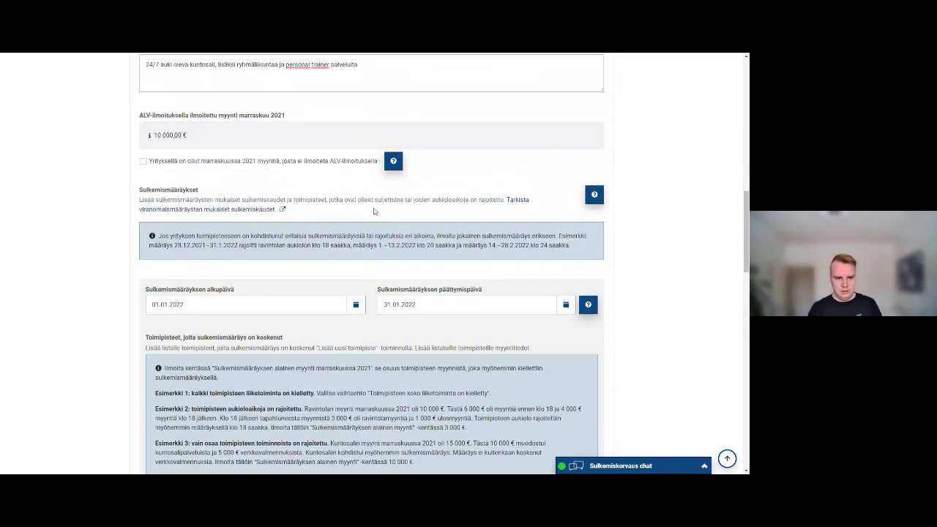
scroll(374, 211, down, 7)
scroll(374, 211, down, 5)
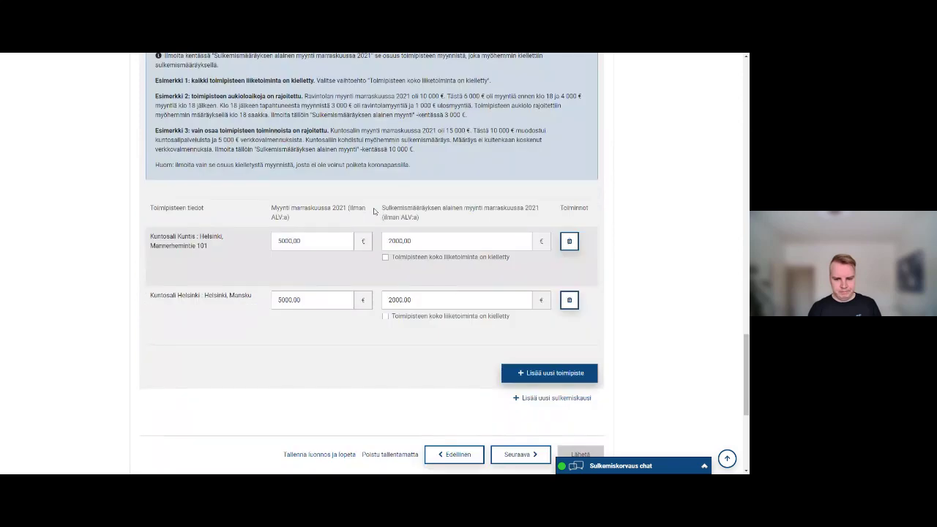
Proceed to the Korvaushakemus section and examine the payment account details and the January–February 2022 wage costs.
click(516, 299)
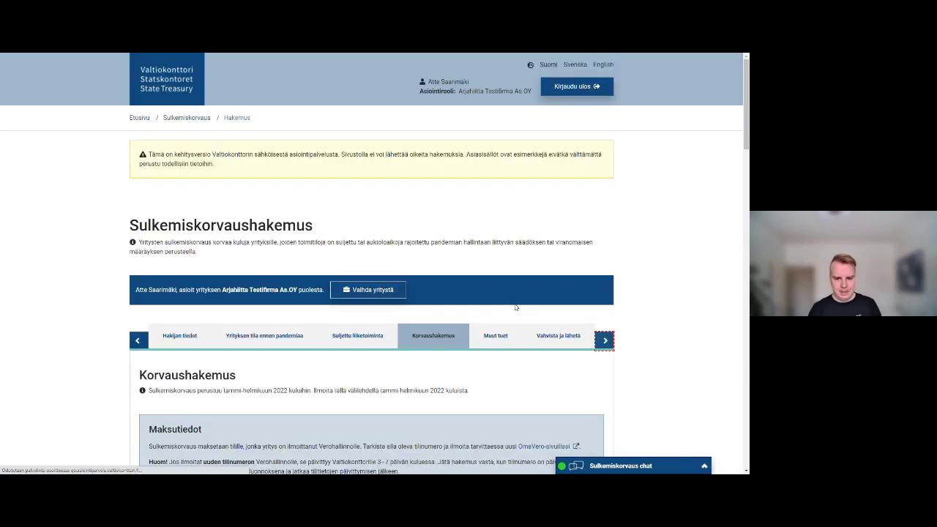
scroll(515, 306, down, 2)
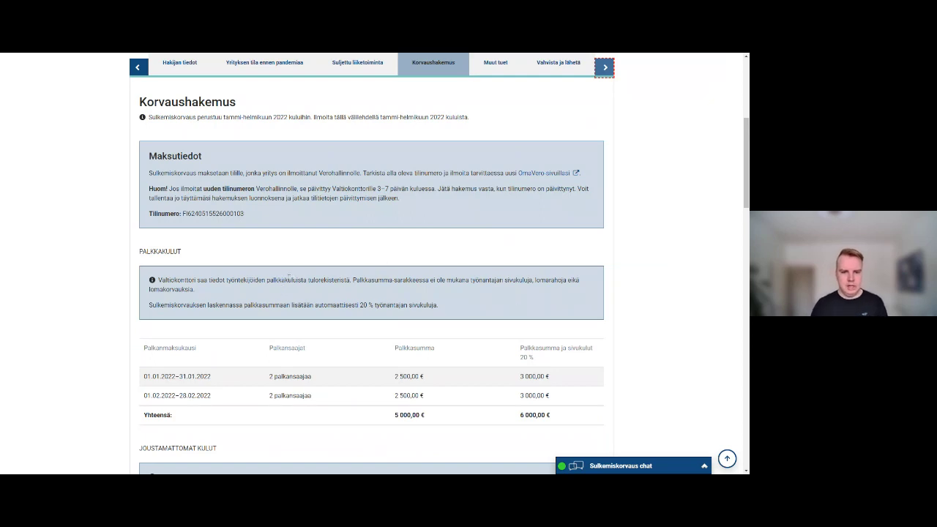
drag(181, 214, 247, 218)
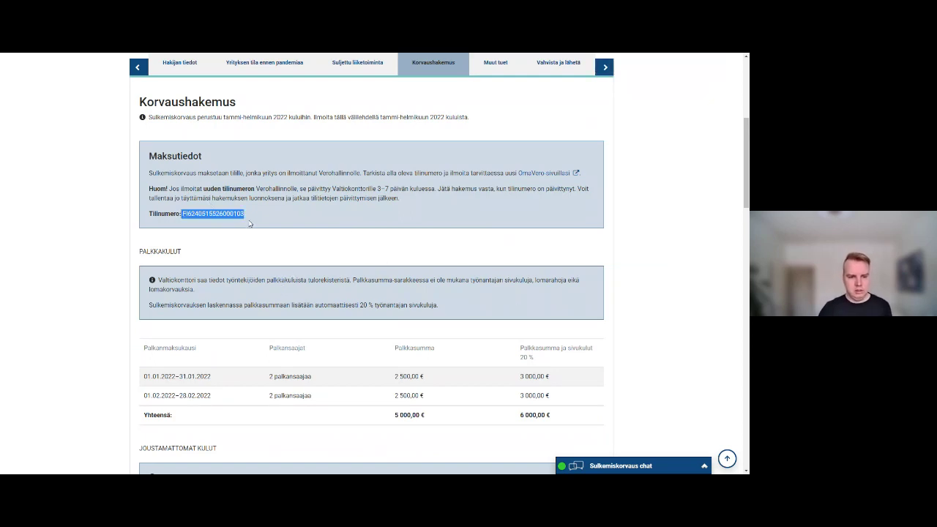
click(249, 224)
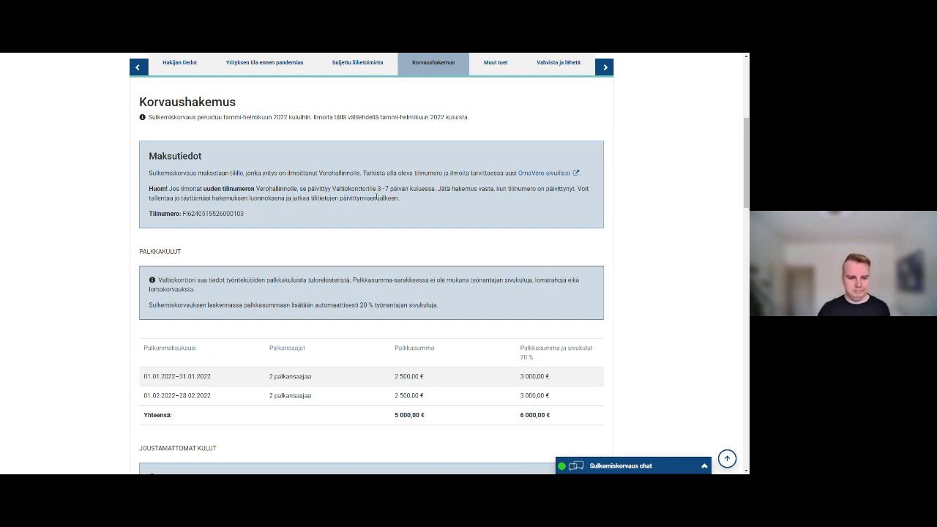
scroll(377, 198, down, 3)
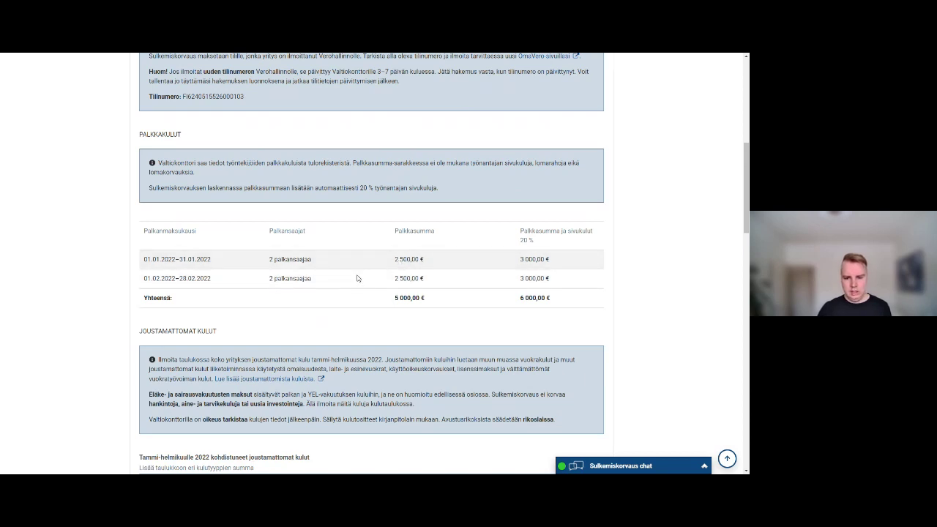
scroll(357, 278, down, 1)
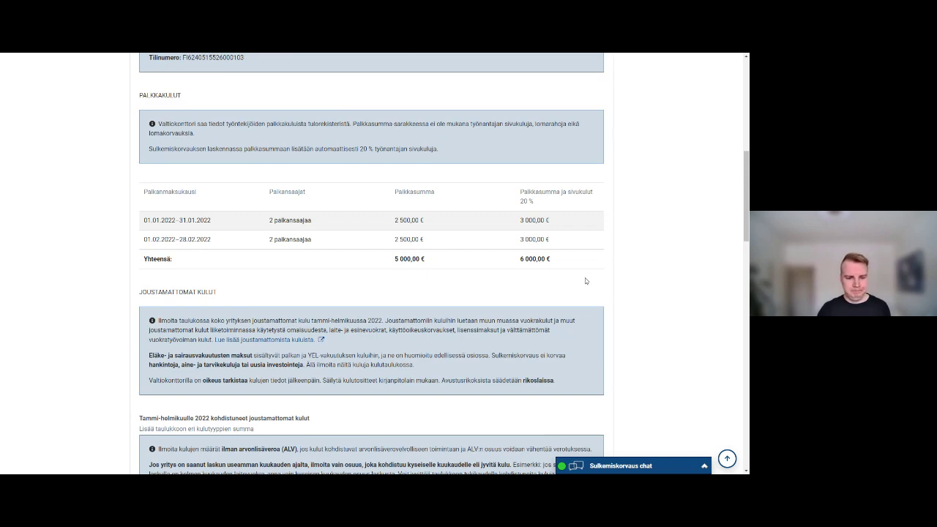
Examine the fixed costs (joustamattomat kulut) instructions and the January–February 2022 cost table, including the Tilavuokrat ja hoitovastikkeet row.
scroll(585, 280, down, 5)
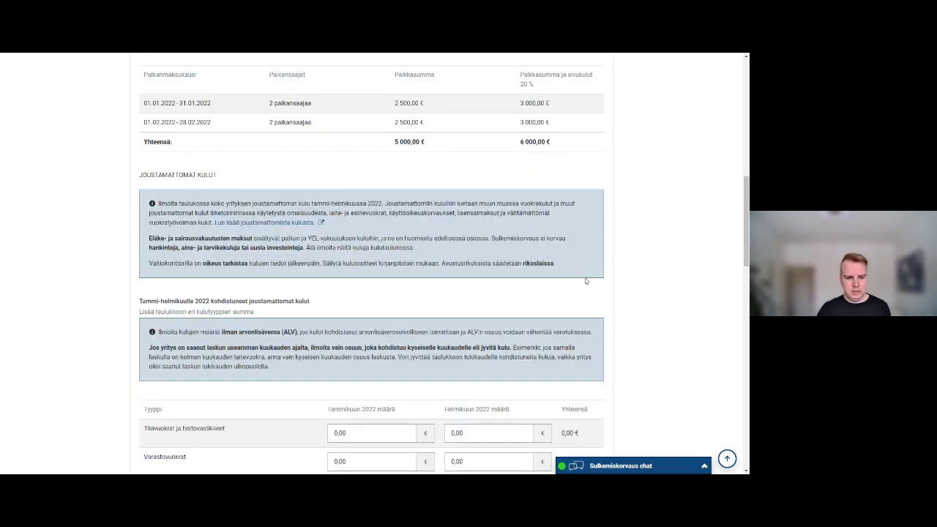
scroll(585, 281, down, 2)
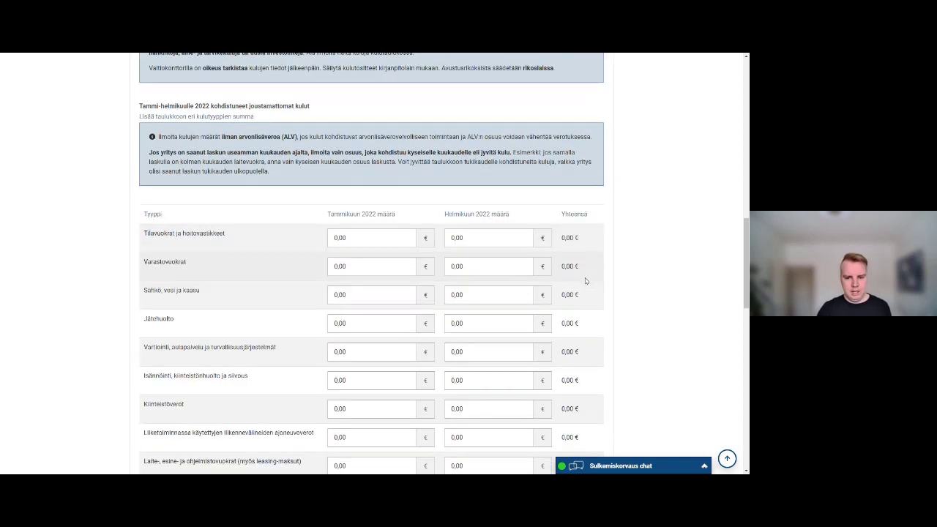
scroll(585, 281, up, 1)
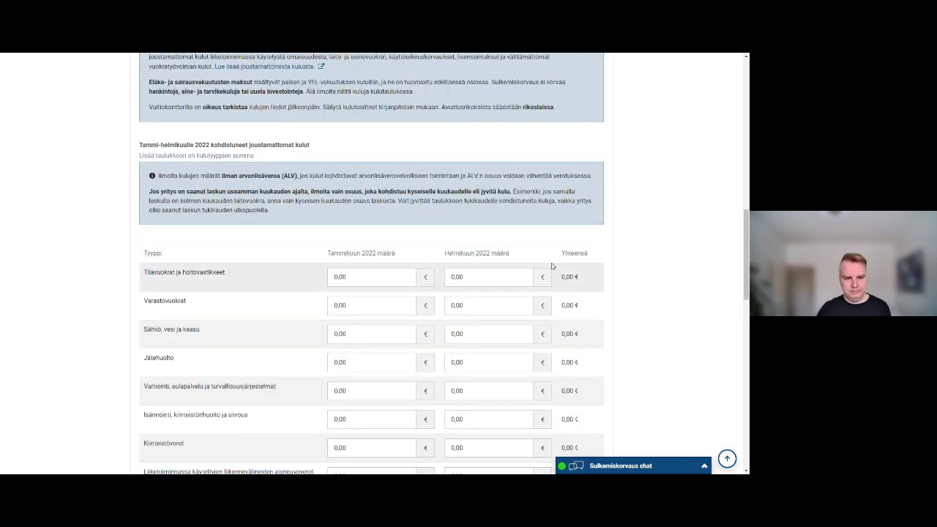
scroll(529, 269, down, 2)
click(389, 206)
double_click(389, 205)
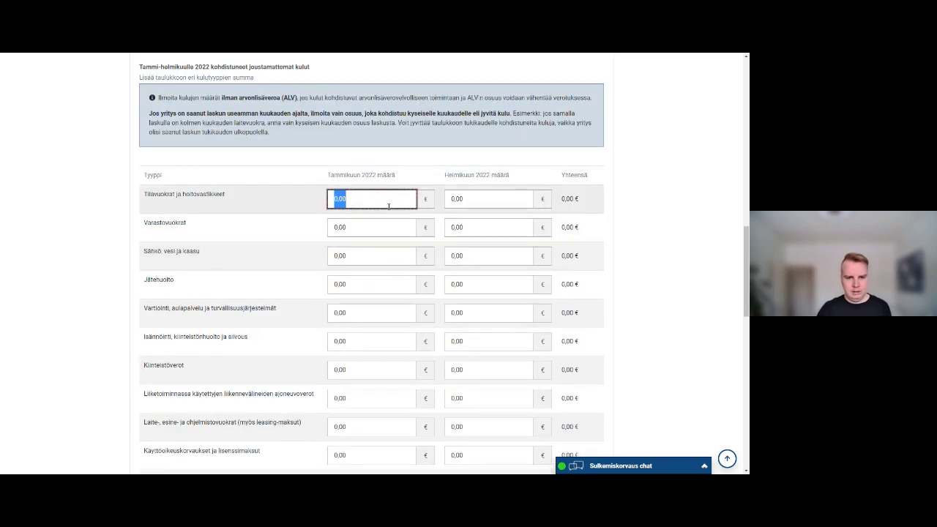
scroll(389, 206, up, 3)
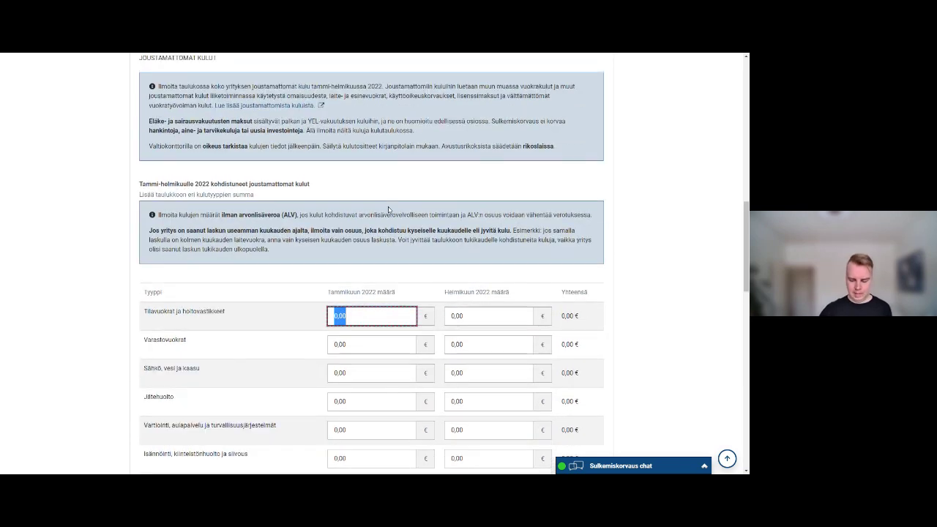
scroll(389, 210, up, 5)
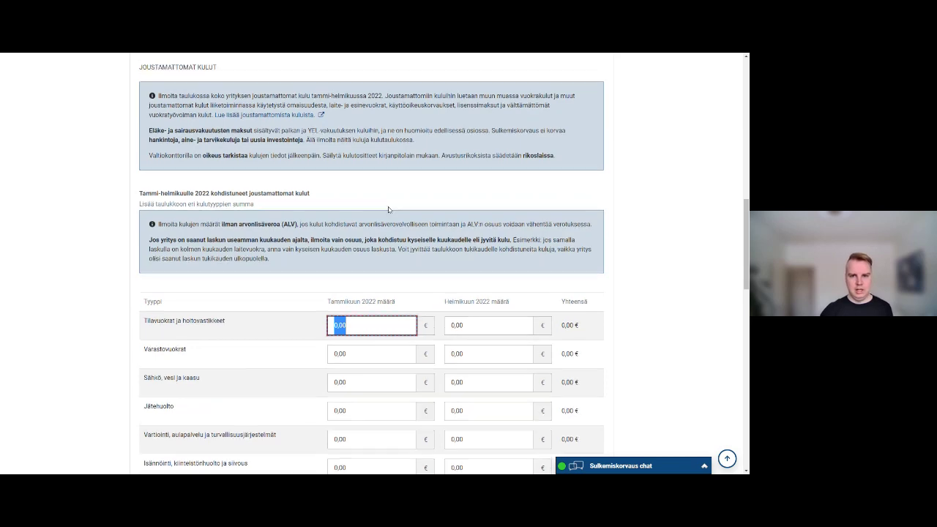
Return to the Suljettu liiketoiminta section and compare the VAT-reported November 2021 sales with the locations' sales in the January closure period.
scroll(389, 210, up, 2)
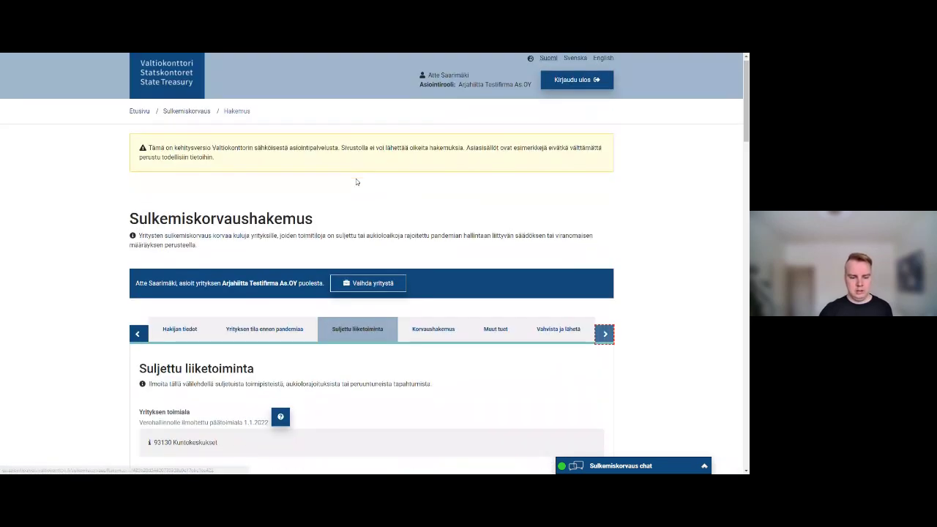
scroll(356, 182, down, 6)
scroll(356, 182, down, 4)
scroll(154, 158, up, 2)
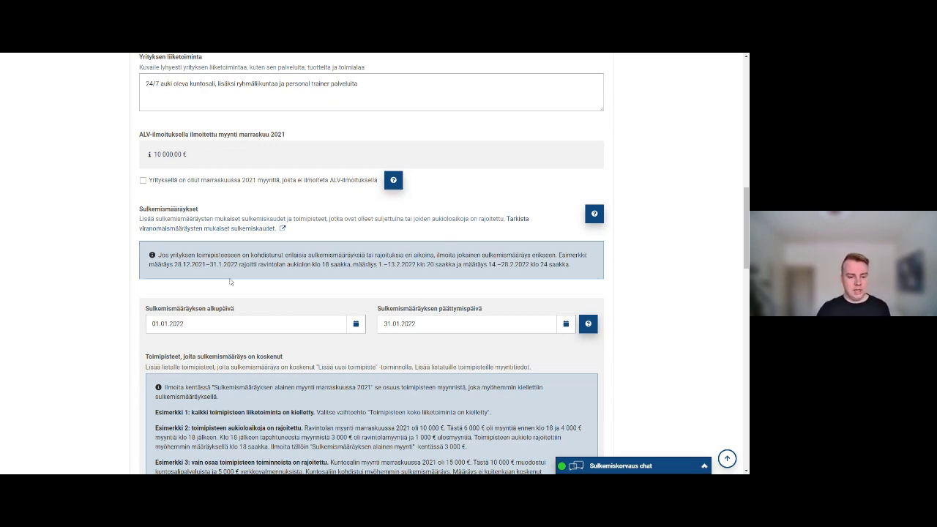
scroll(241, 288, down, 3)
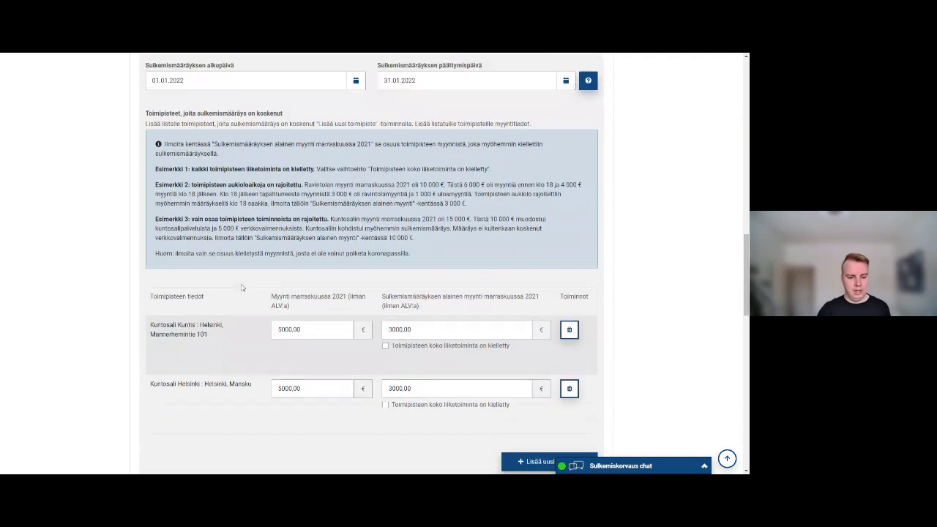
scroll(241, 288, up, 1)
scroll(241, 288, down, 1)
click(279, 338)
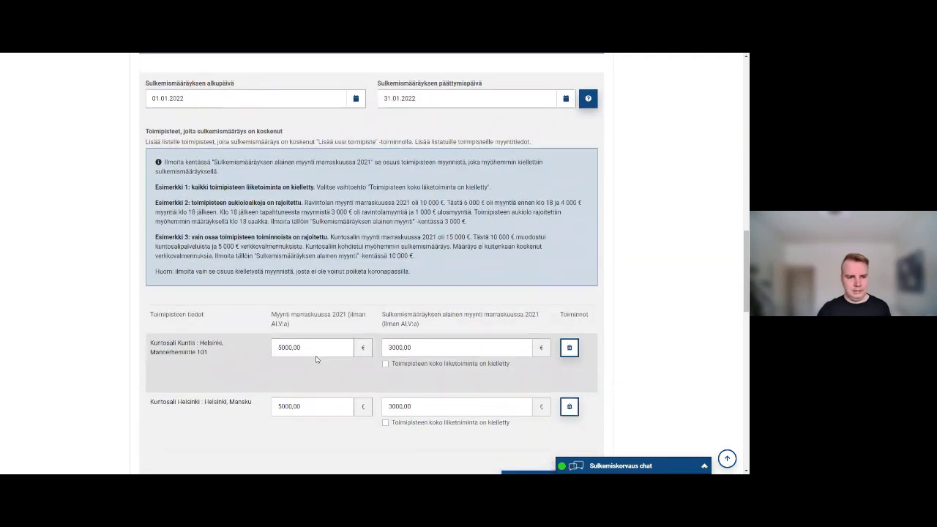
scroll(317, 359, up, 3)
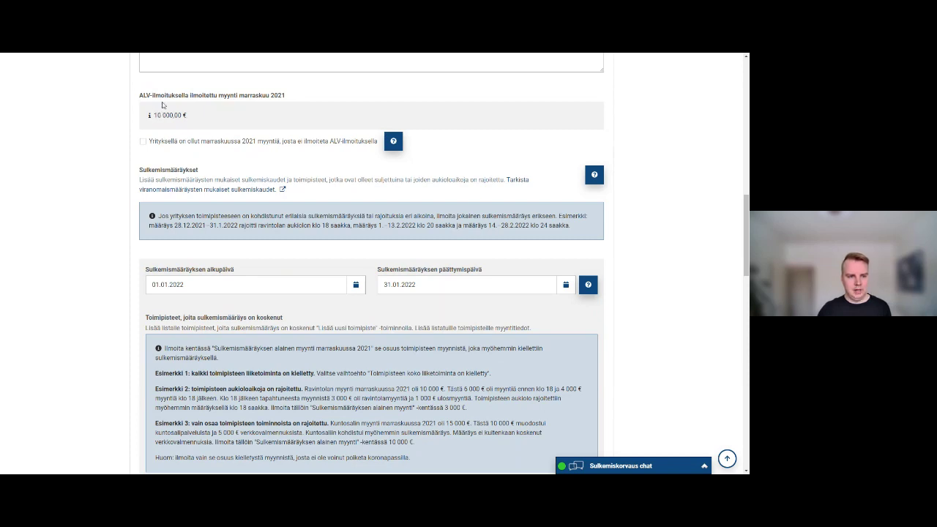
scroll(164, 115, down, 5)
click(318, 339)
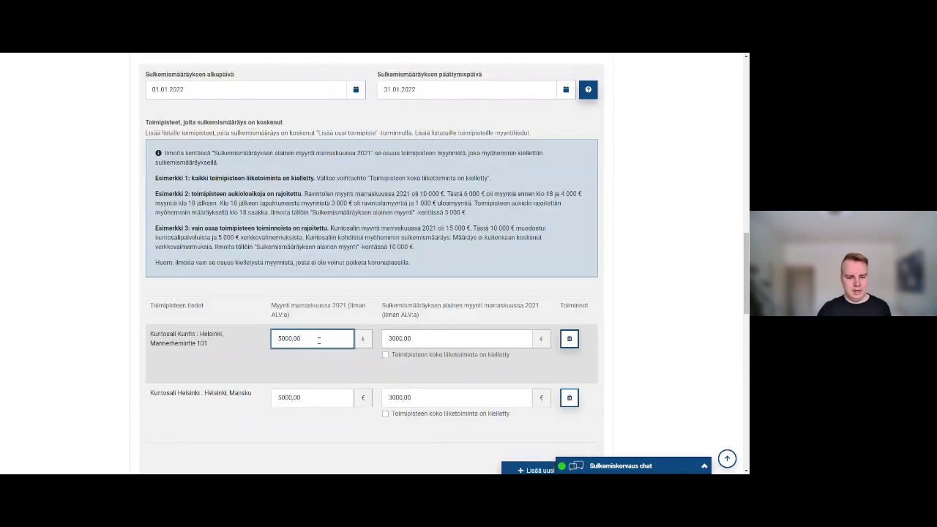
Check the Kuntosali Helsinki location's November 2021 sales against the VAT-reported sales of the whole company.
click(327, 393)
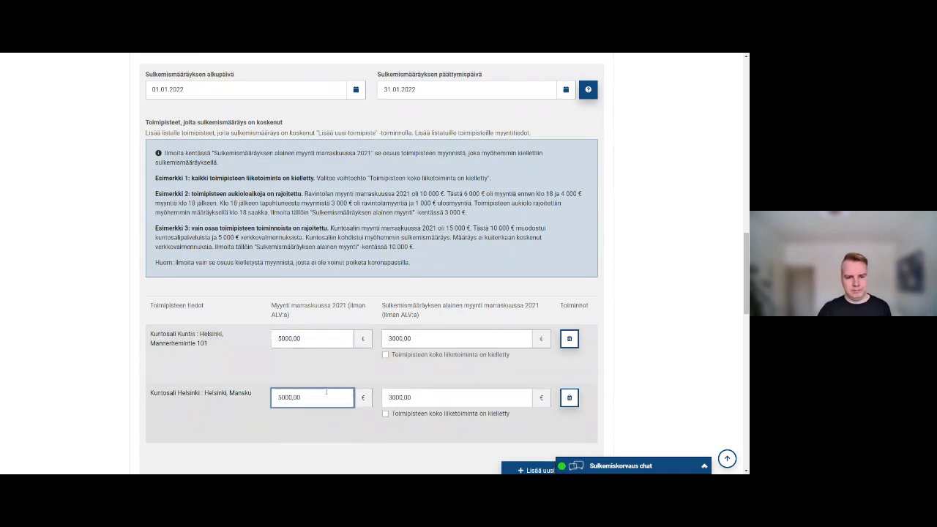
scroll(327, 393, up, 1)
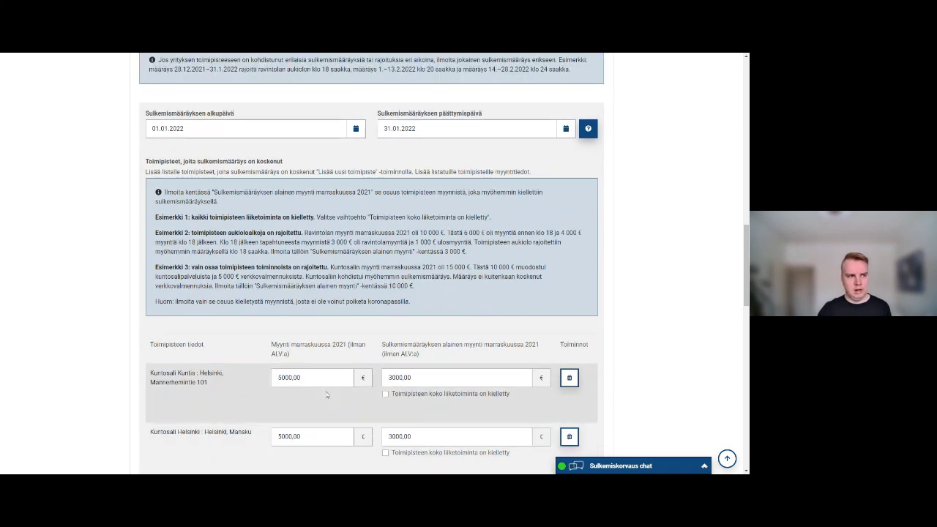
scroll(326, 395, up, 1)
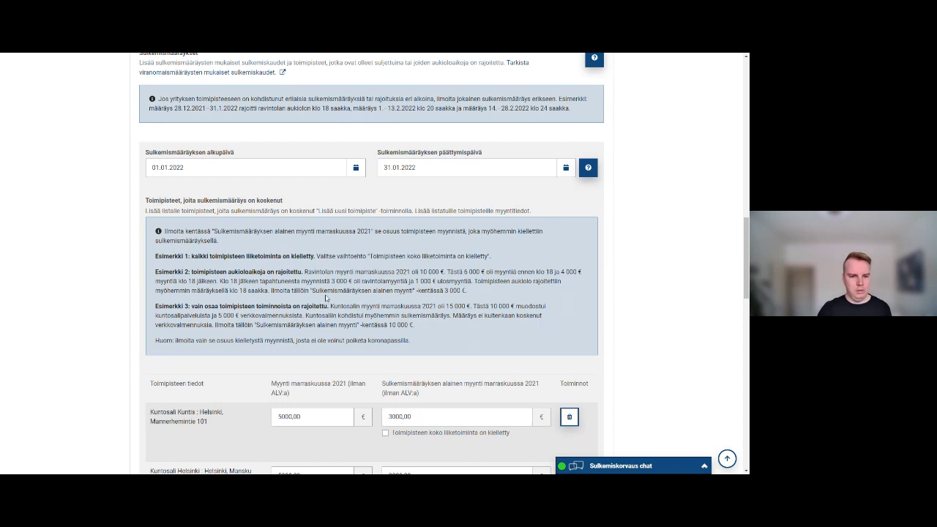
scroll(327, 297, up, 3)
scroll(326, 298, up, 2)
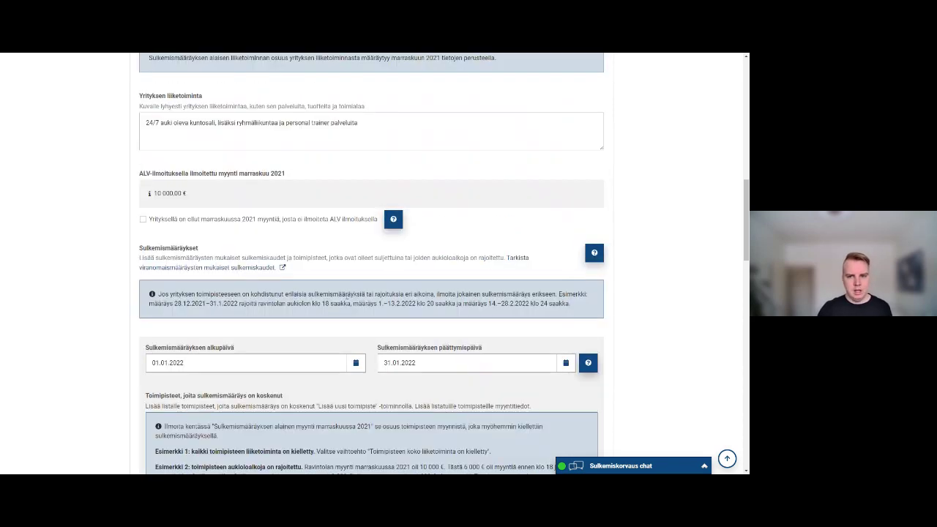
Return to the Korvaushakemus section and set Tilavuokrat ja hoitovastikkeet to 3000 € for both January and February 2022.
scroll(327, 297, up, 10)
click(458, 301)
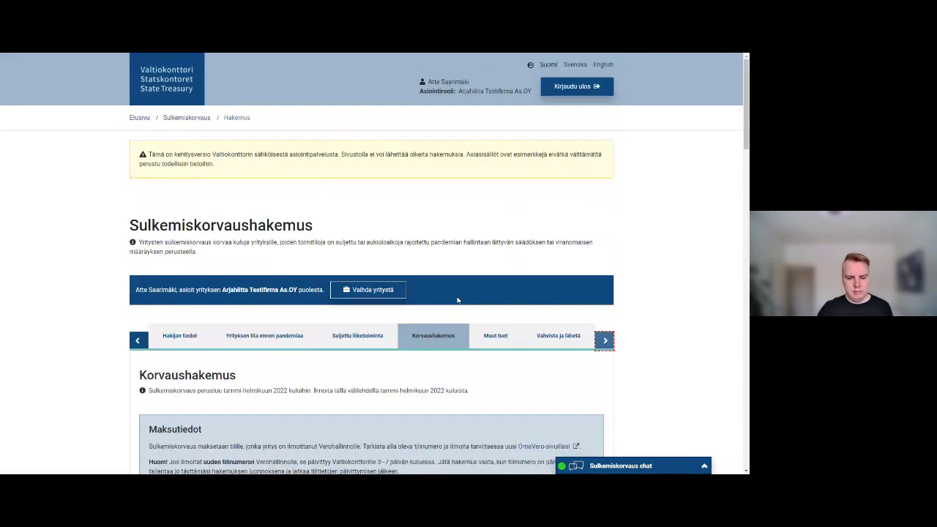
scroll(458, 300, down, 15)
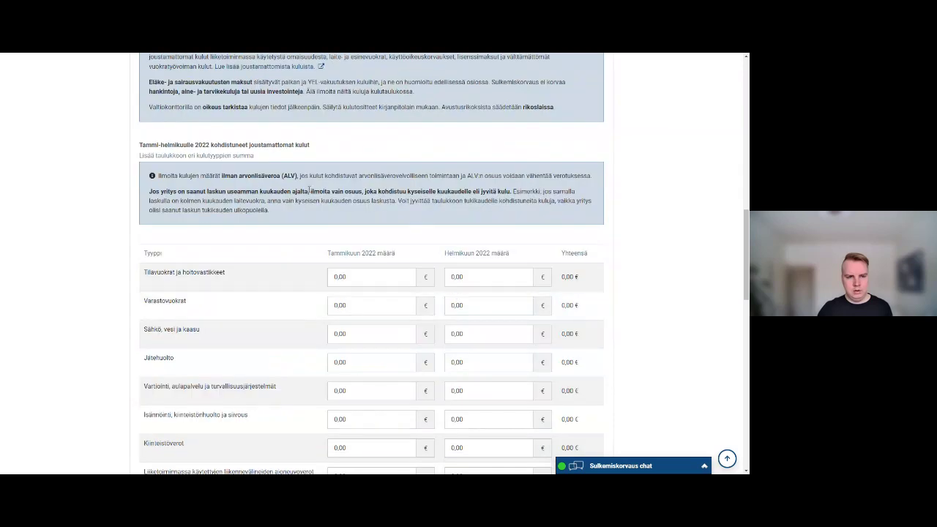
scroll(310, 191, up, 2)
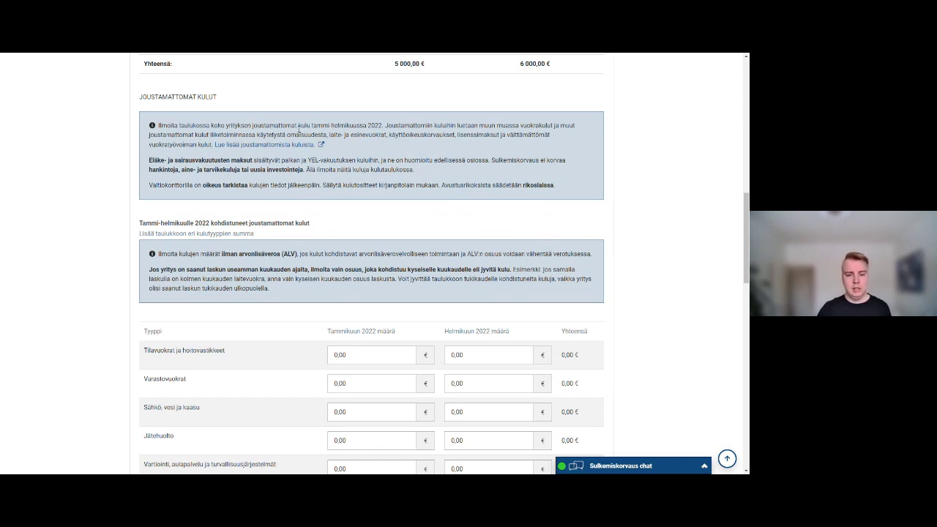
scroll(351, 219, down, 3)
click(353, 233)
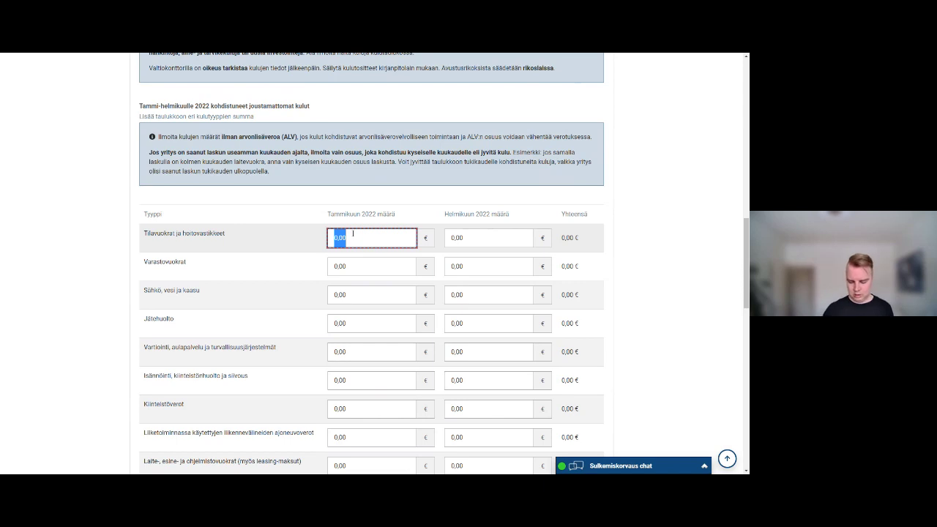
text(3000)
key(Tab)
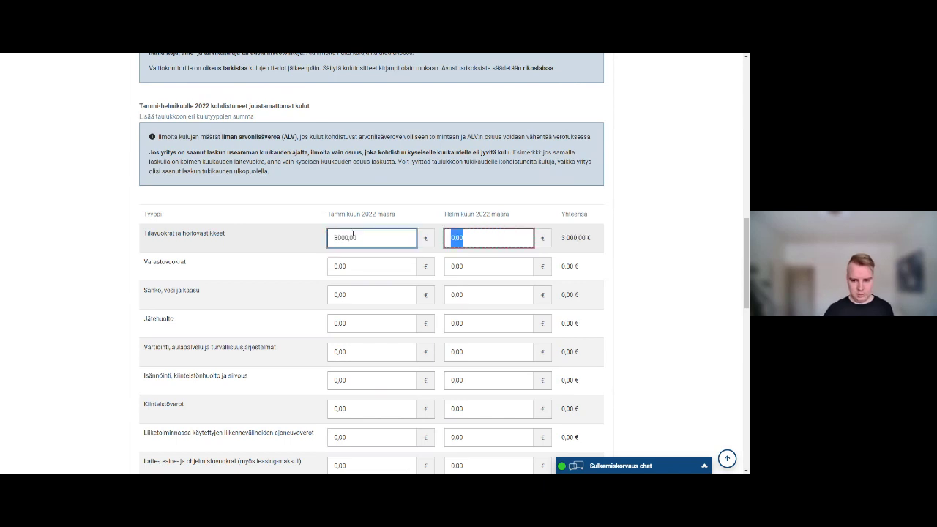
text(3000)
Set Sähkö, vesi ja kaasu to 150 € for both January and February 2022.
scroll(308, 236, down, 2)
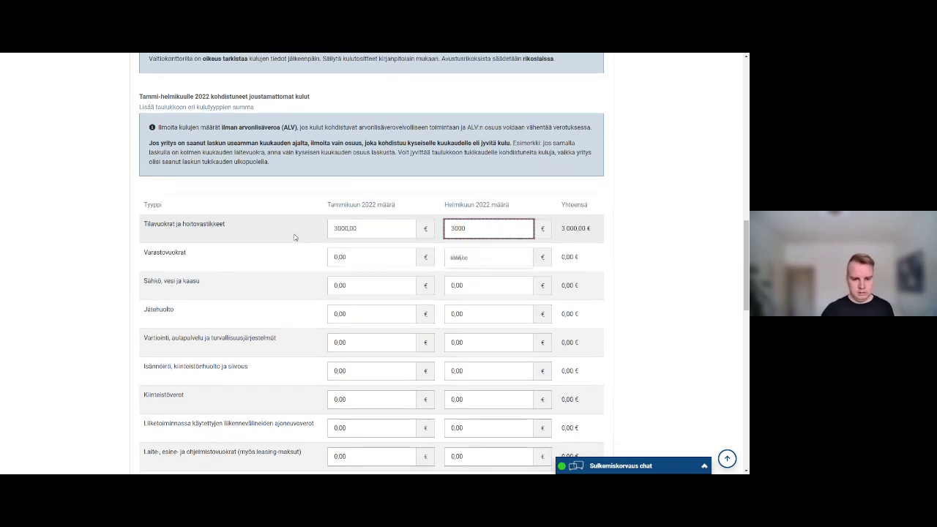
click(361, 215)
double_click(361, 215)
text(1)
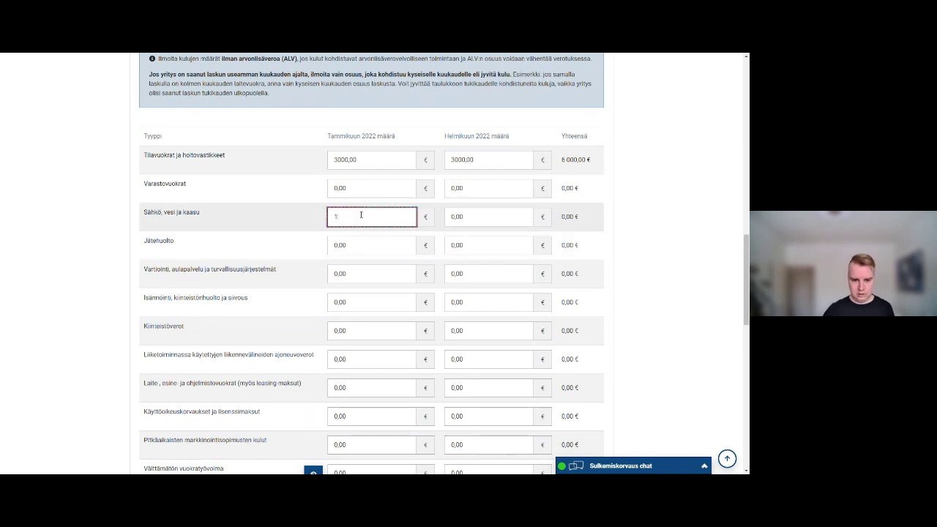
text(50)
key(Tab)
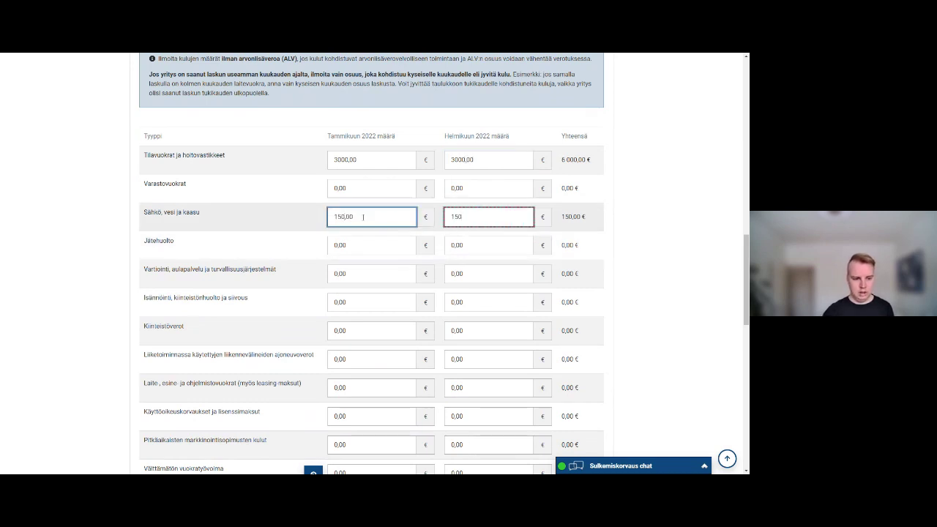
Review the remaining fixed cost types and the Yhteensä row of the January–February 2022 cost table.
scroll(362, 217, down, 2)
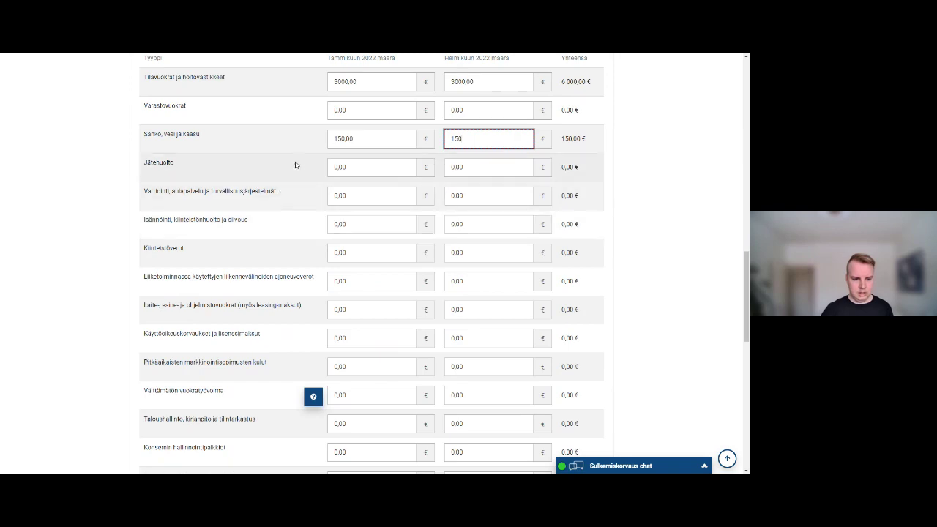
scroll(300, 176, down, 3)
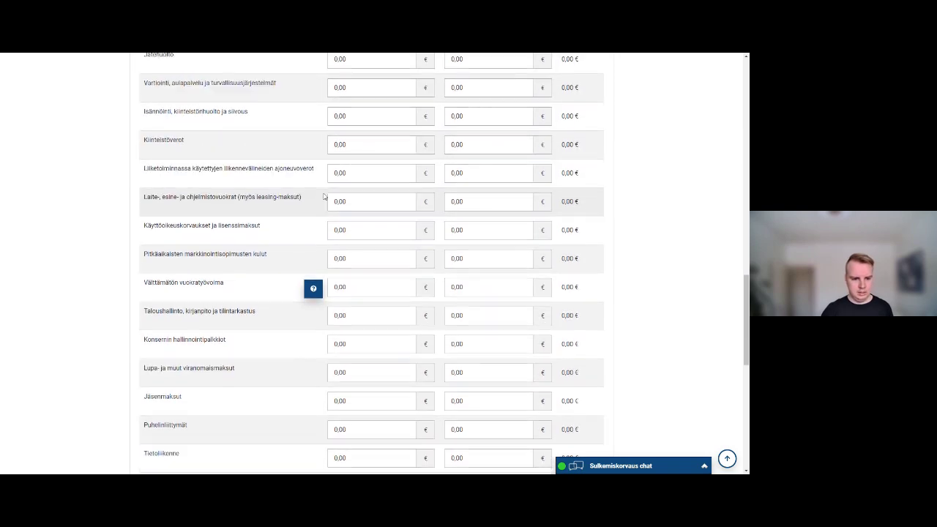
scroll(325, 196, down, 5)
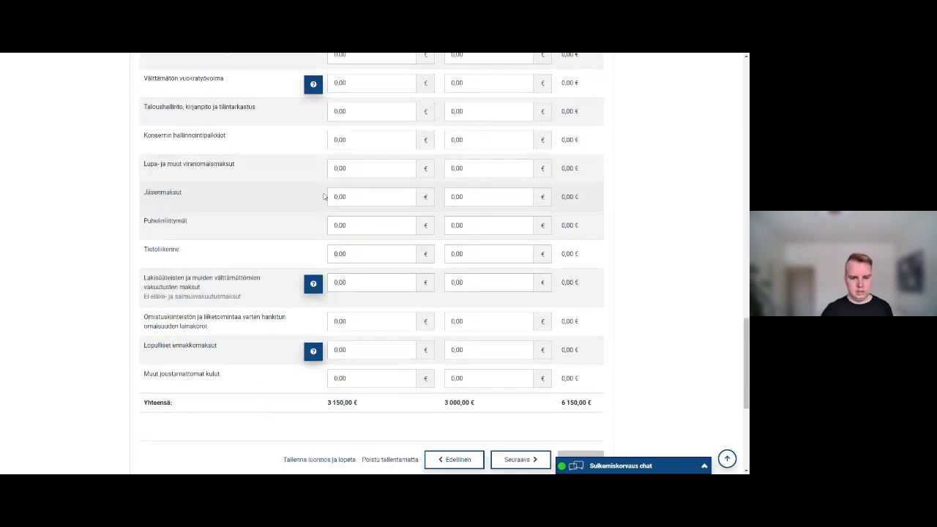
scroll(325, 196, up, 3)
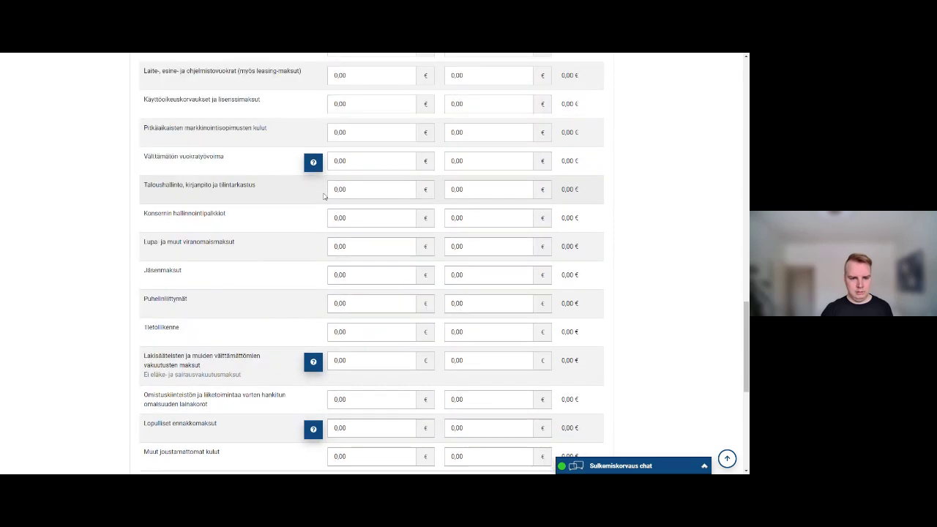
scroll(324, 196, up, 4)
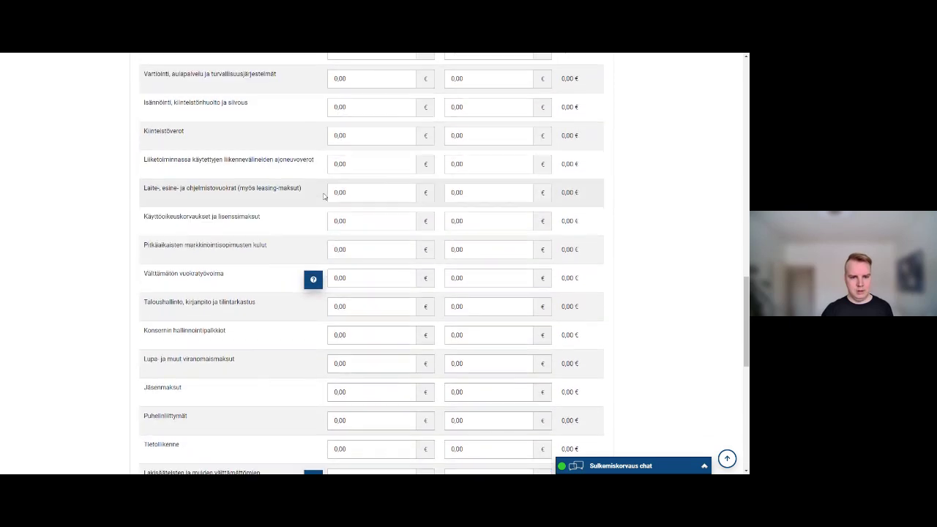
scroll(324, 196, up, 2)
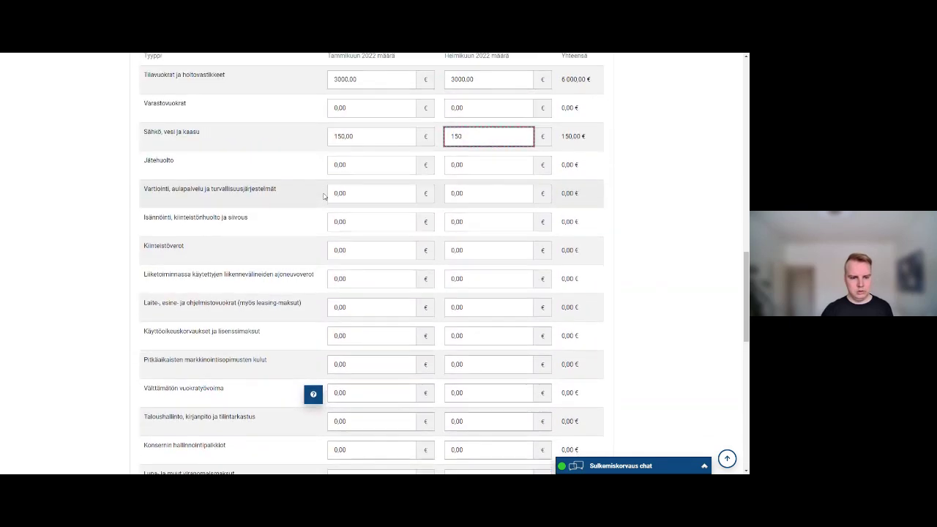
scroll(324, 196, down, 3)
scroll(325, 196, down, 7)
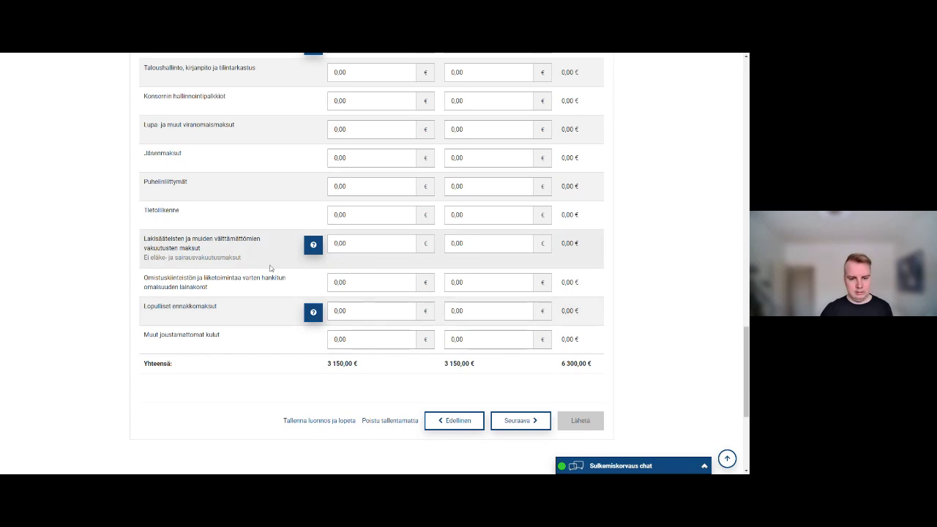
click(388, 317)
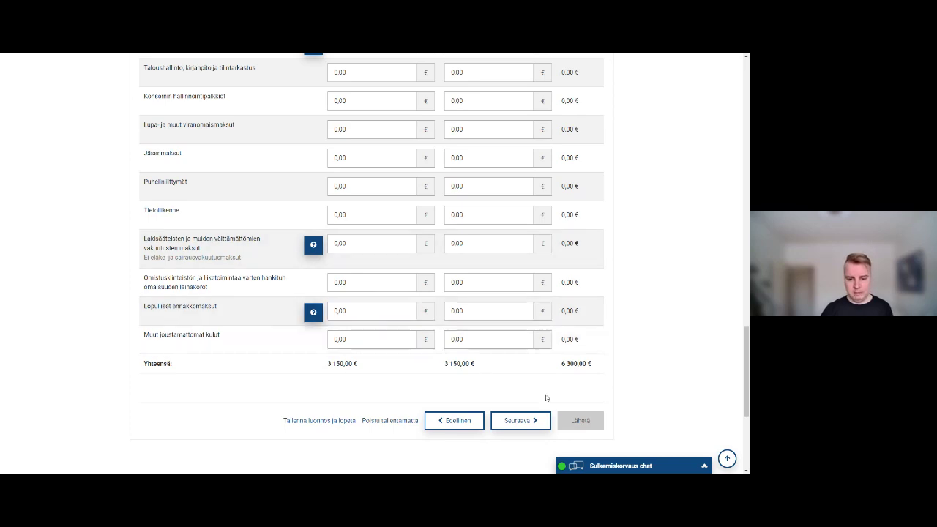
Proceed to the Muut tuet section and examine the EU framework programme instructions and the table of previously granted aid.
click(521, 422)
scroll(465, 394, down, 3)
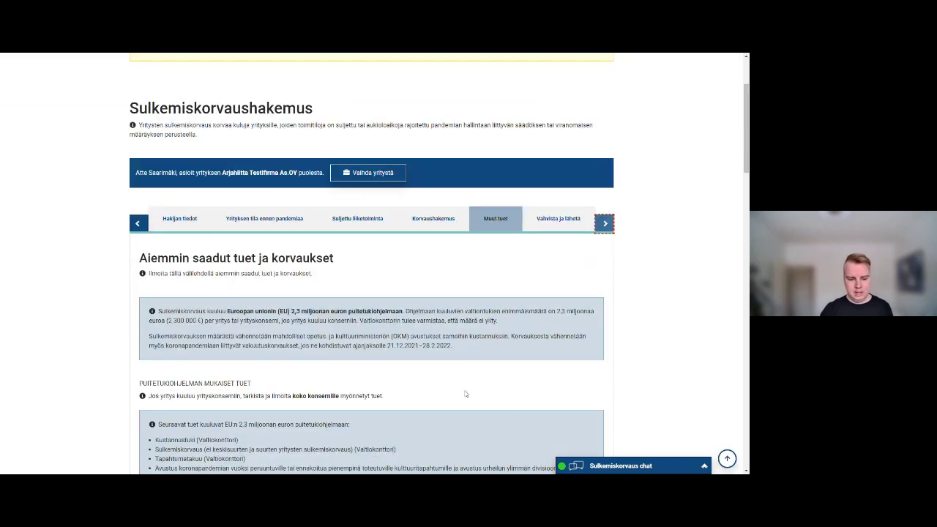
scroll(465, 394, down, 6)
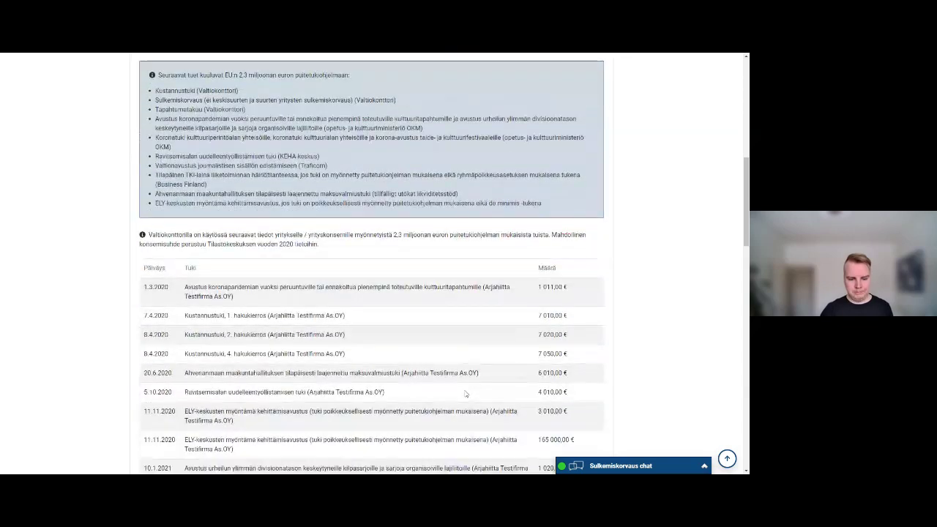
scroll(465, 394, down, 2)
scroll(465, 391, down, 5)
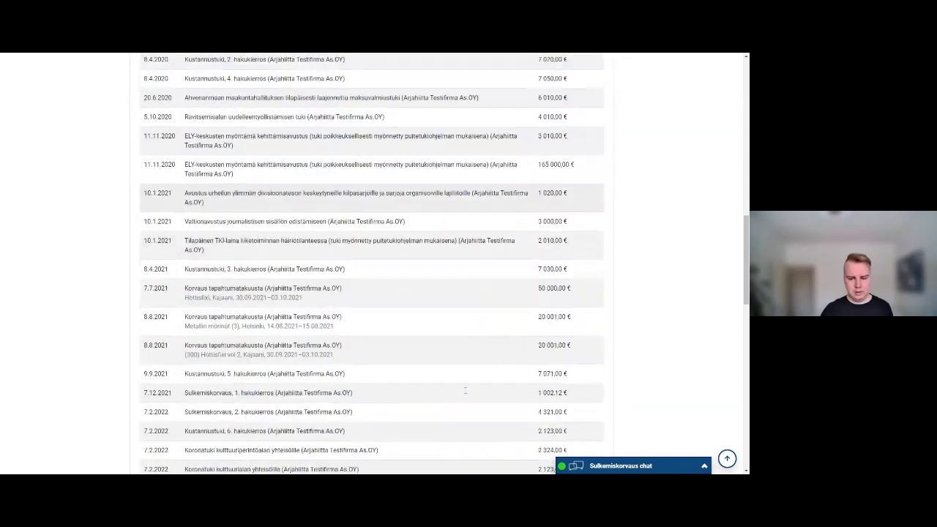
scroll(465, 392, down, 2)
scroll(465, 394, up, 3)
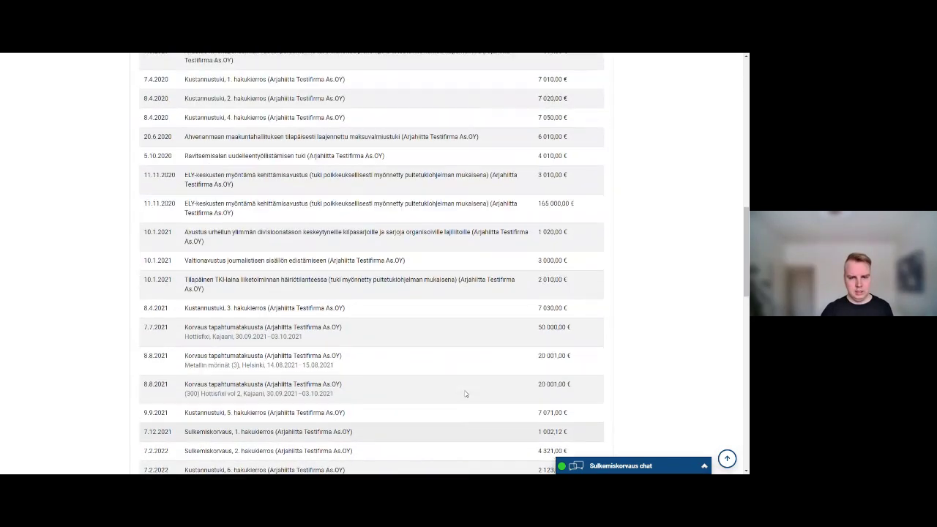
scroll(465, 394, down, 4)
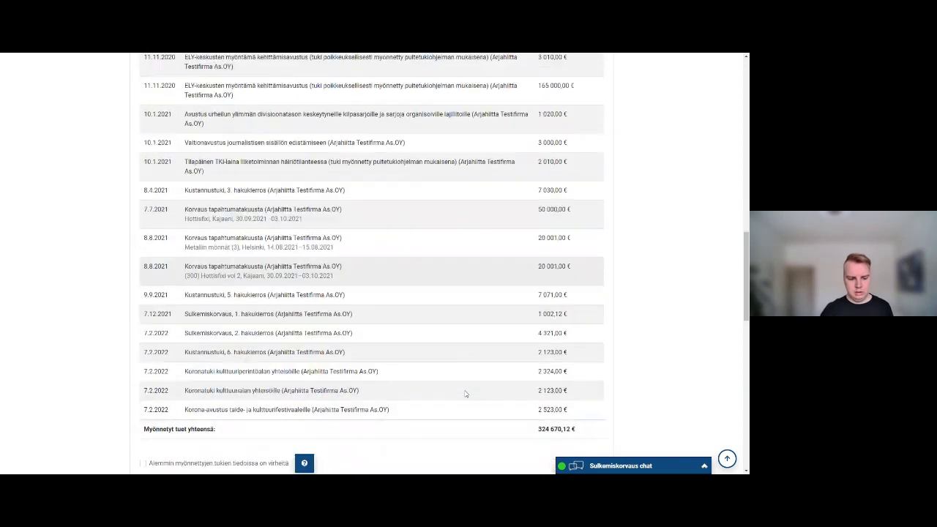
scroll(464, 394, down, 5)
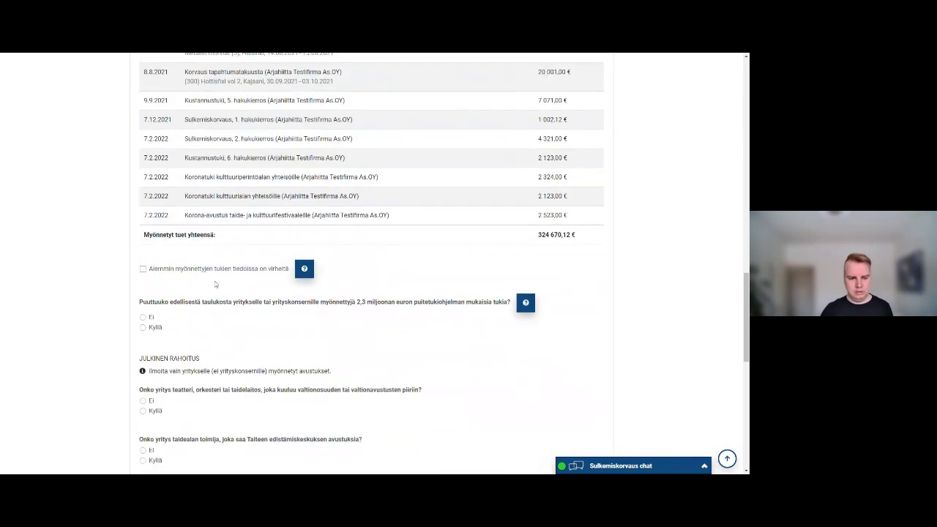
Answer Kyllä to the question about framework programme aid missing from the table and view the Tuen tyyppi options.
click(220, 272)
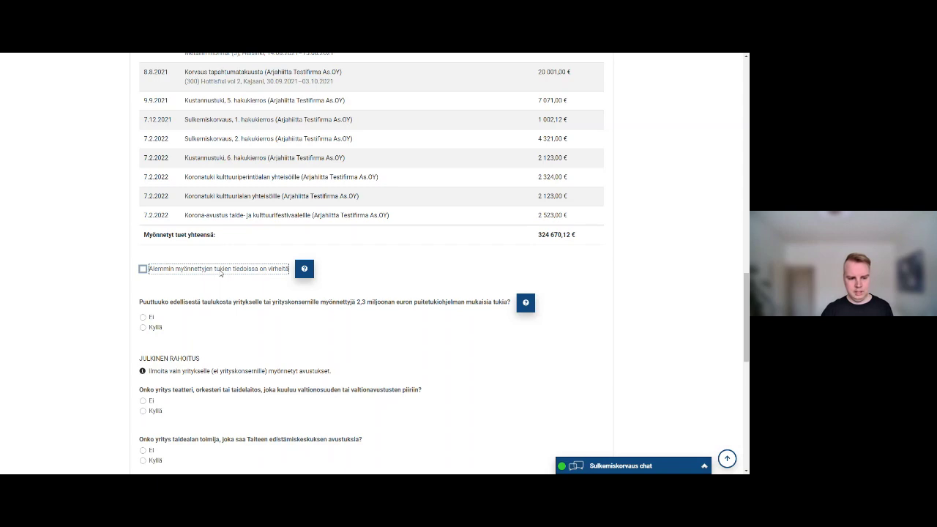
scroll(220, 273, down, 1)
click(220, 278)
click(223, 289)
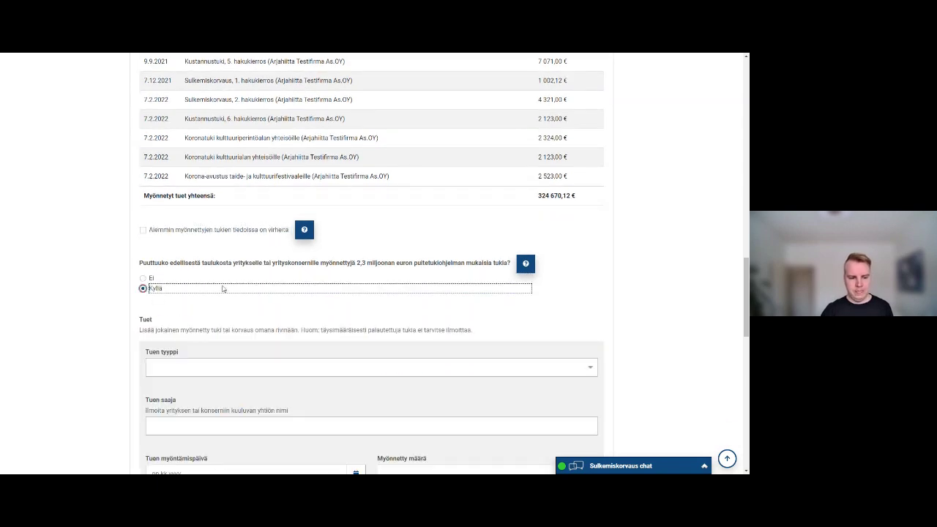
scroll(223, 288, down, 2)
click(235, 289)
click(236, 297)
click(236, 297)
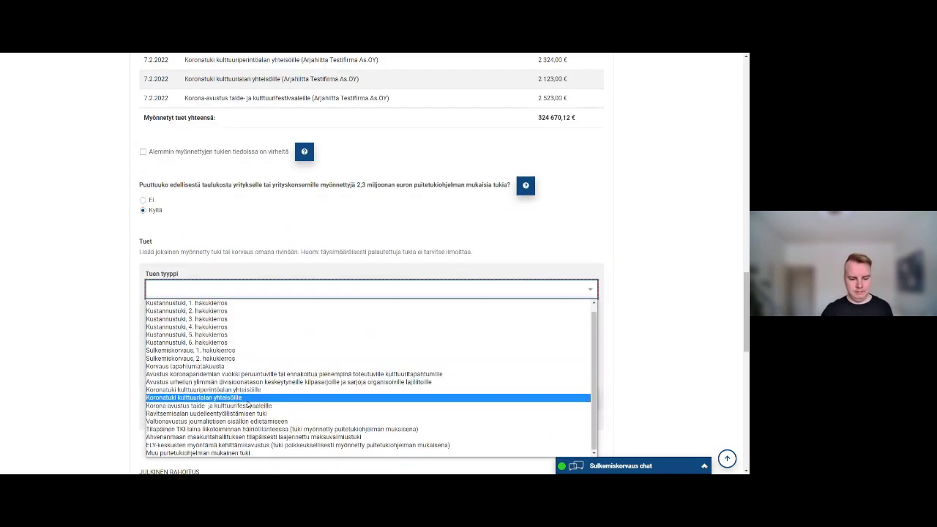
Answer Ei to the question about framework programme aid missing from the table.
click(205, 200)
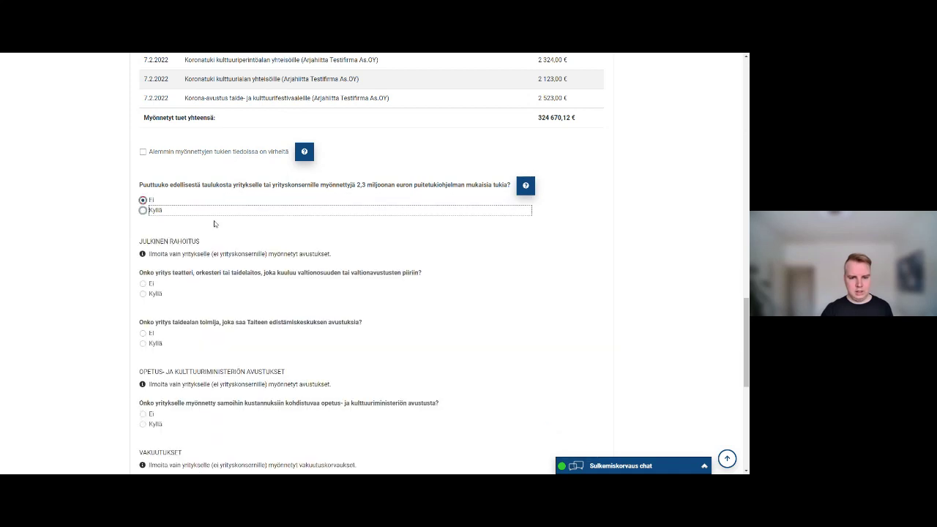
scroll(381, 179, up, 2)
click(468, 277)
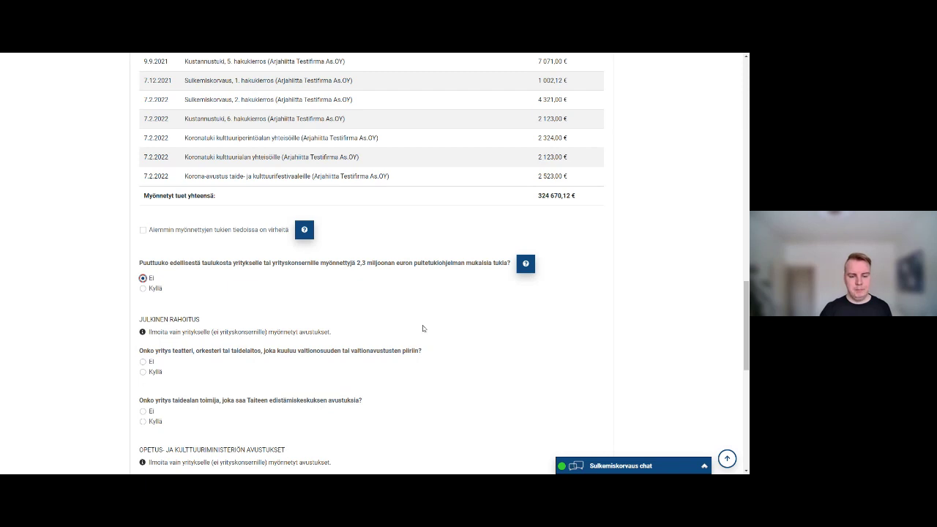
Answer Ei to both Julkinen rahoitus questions, on theatres, orchestras or art institutions and on Taiteen edistämiskeskus grants.
scroll(422, 329, down, 3)
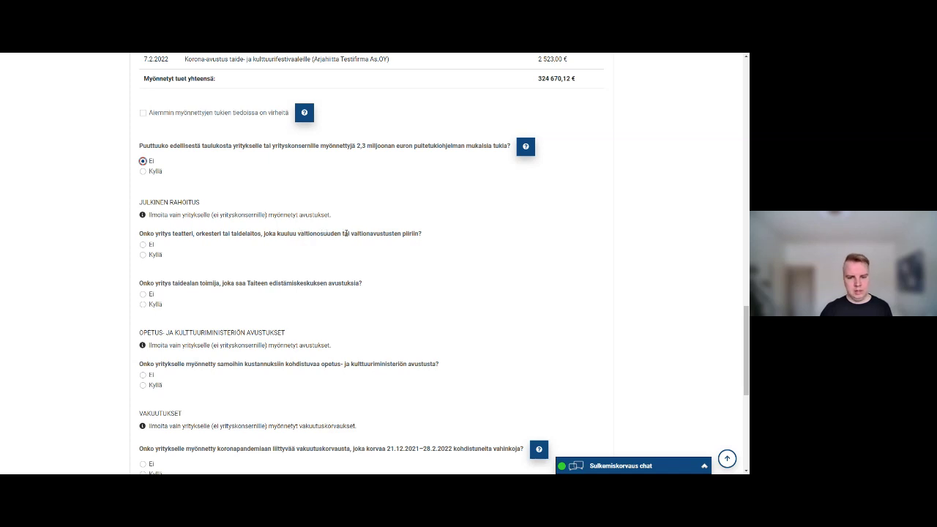
click(156, 255)
click(152, 246)
click(152, 247)
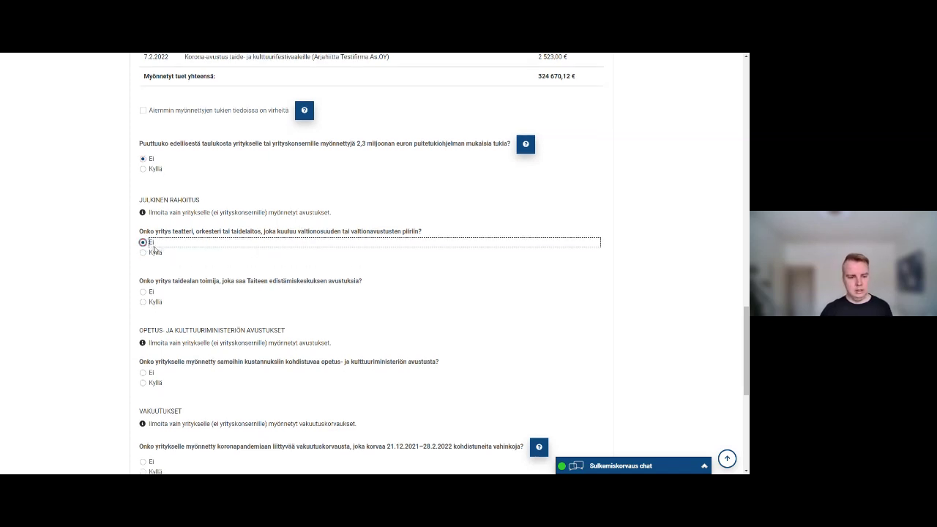
scroll(149, 252, down, 1)
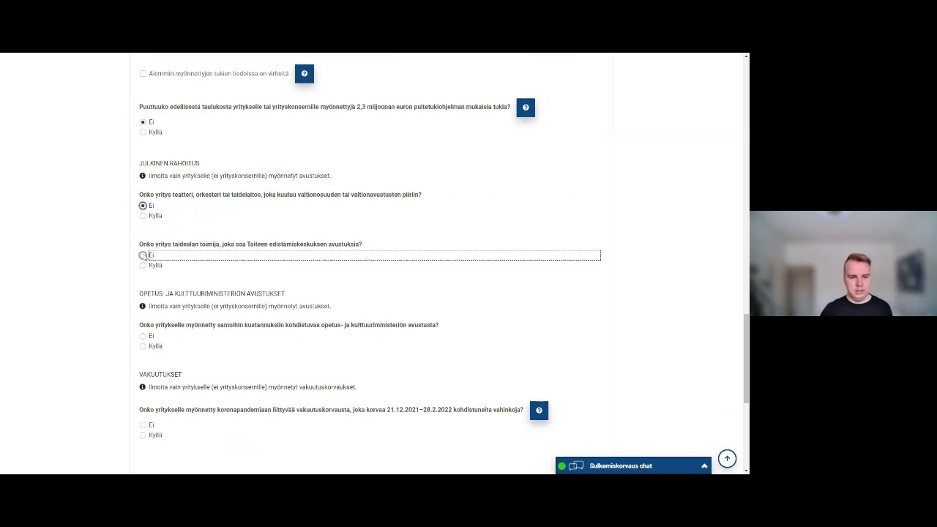
click(146, 255)
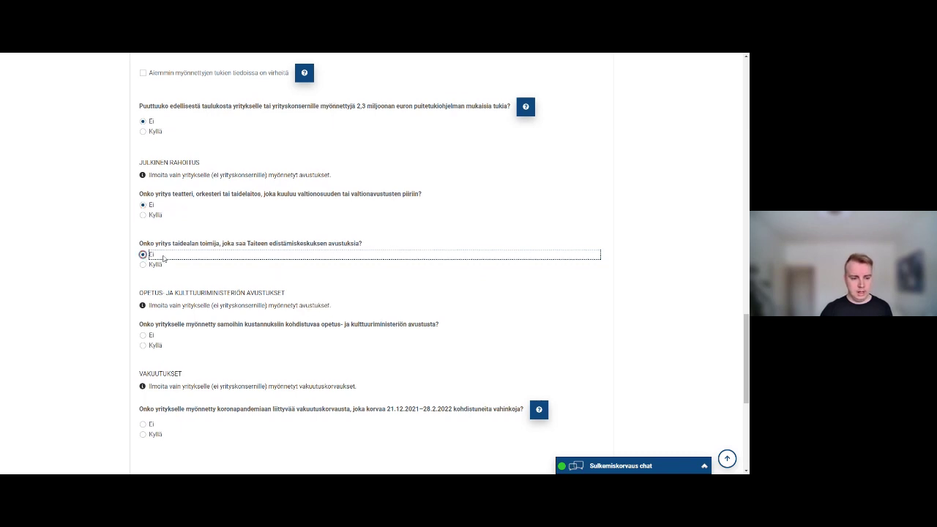
Answer Ei to the questions on Ministry of Education and Culture grants and on pandemic-related insurance compensation.
scroll(206, 264, down, 2)
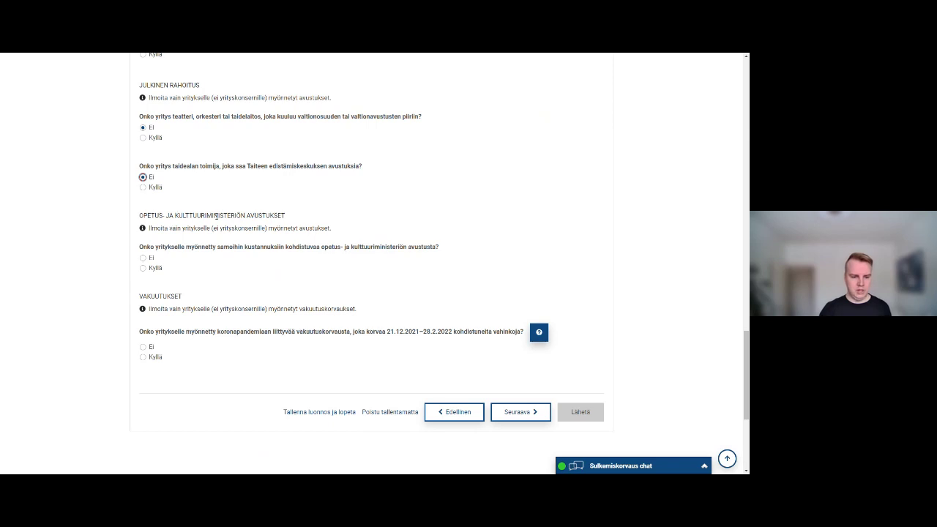
click(166, 261)
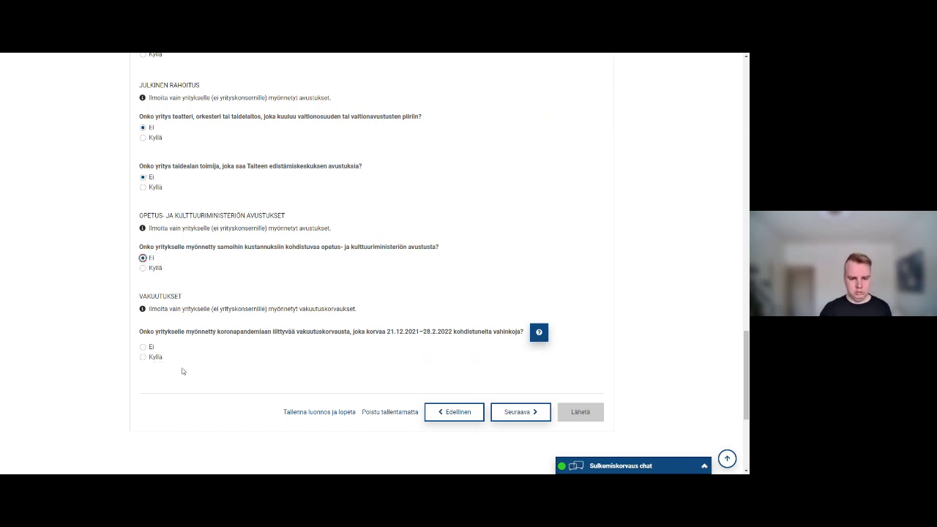
click(144, 347)
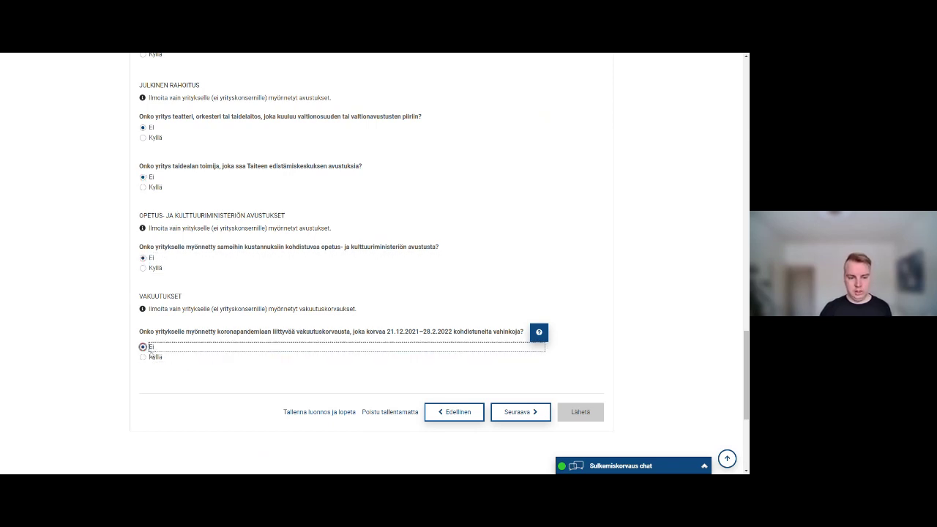
Answer Kyllä to the ministry grant and insurance questions in turn to view their detail fields, returning each answer to Ei.
click(151, 270)
scroll(185, 364, down, 1)
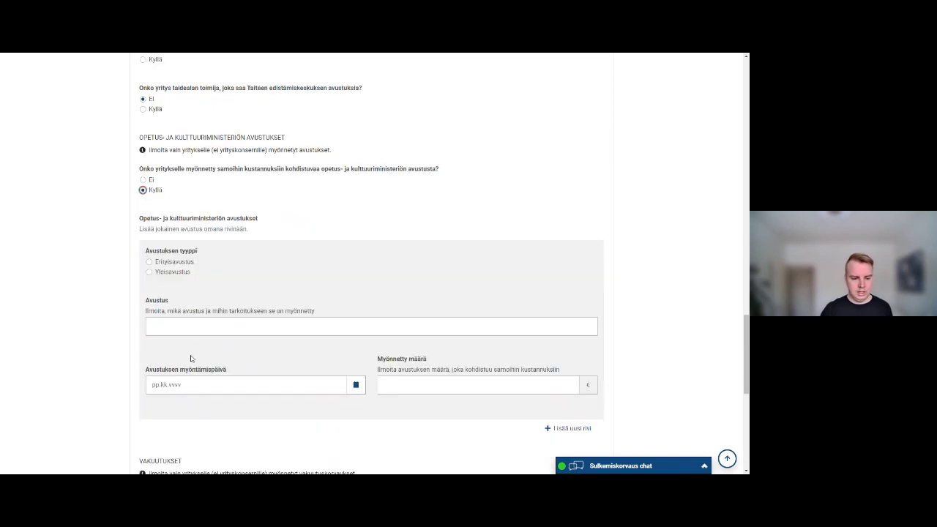
click(143, 180)
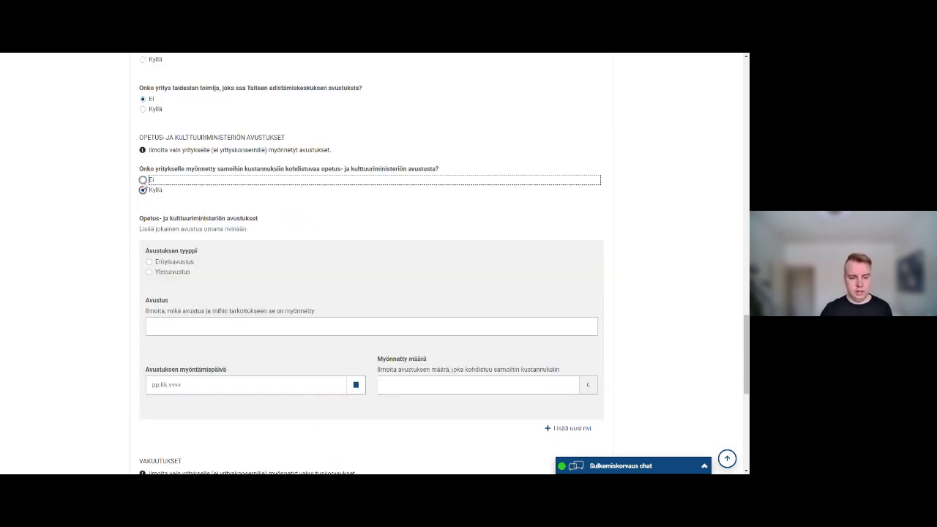
click(147, 276)
scroll(197, 308, down, 1)
click(198, 309)
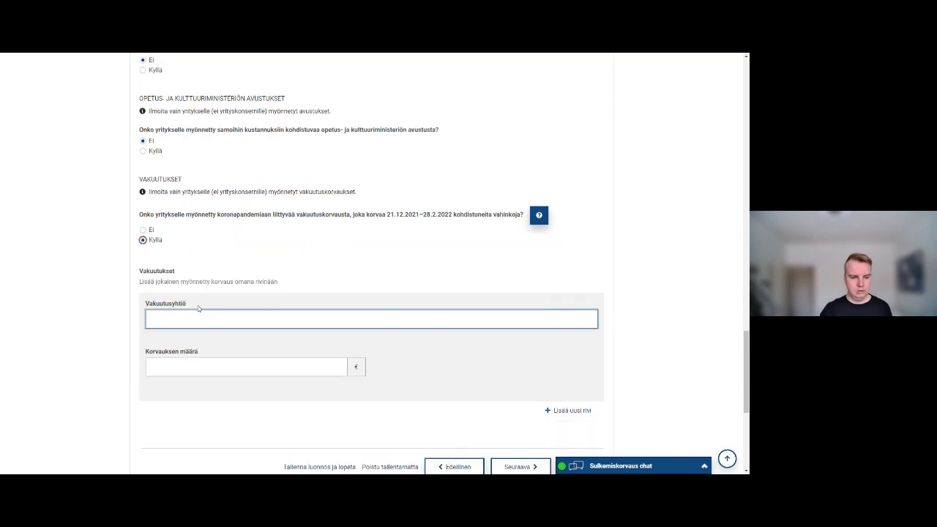
click(143, 230)
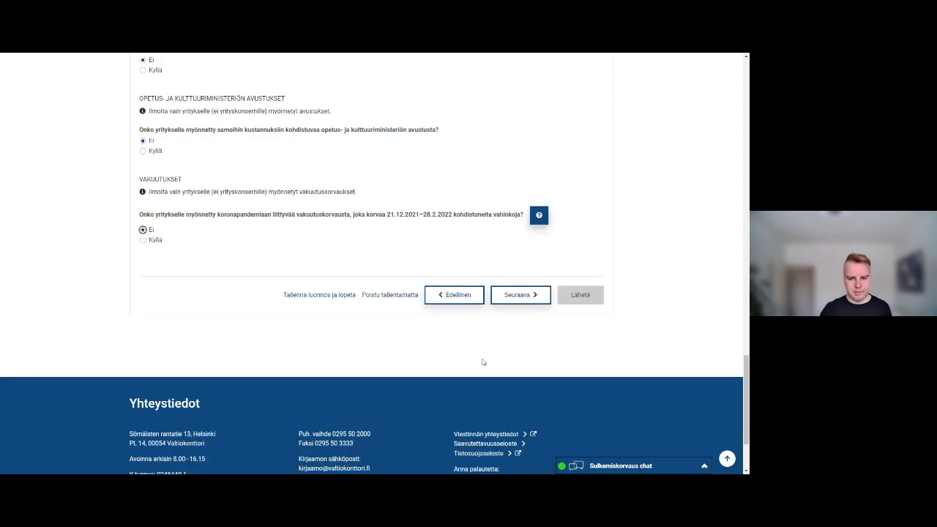
Proceed to the Vahvista ja lähetä section and review the Yhteenveto summary through to the Muut tuet answers.
scroll(514, 315, up, 10)
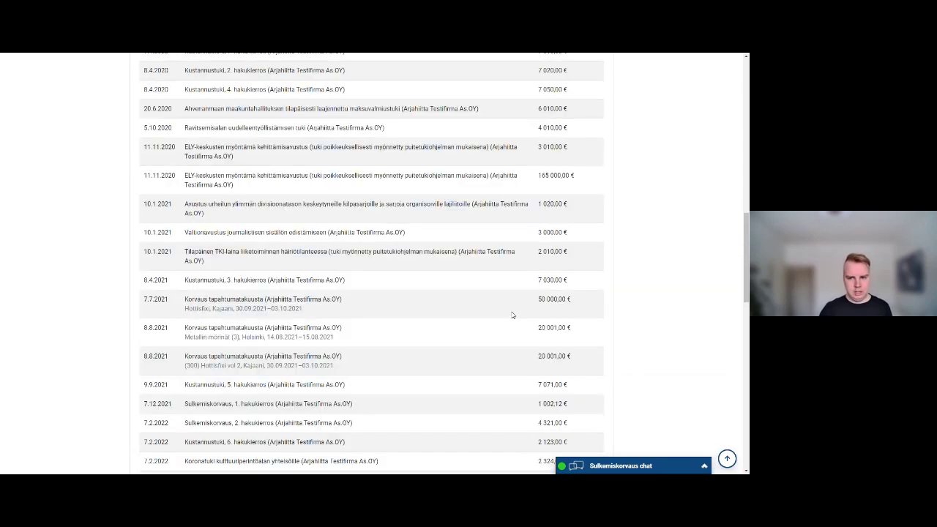
scroll(513, 315, up, 10)
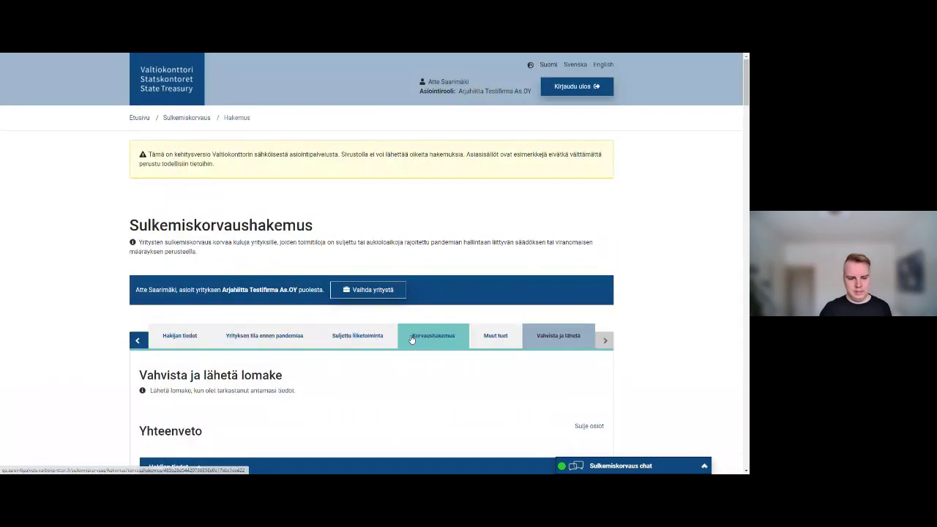
scroll(412, 339, down, 15)
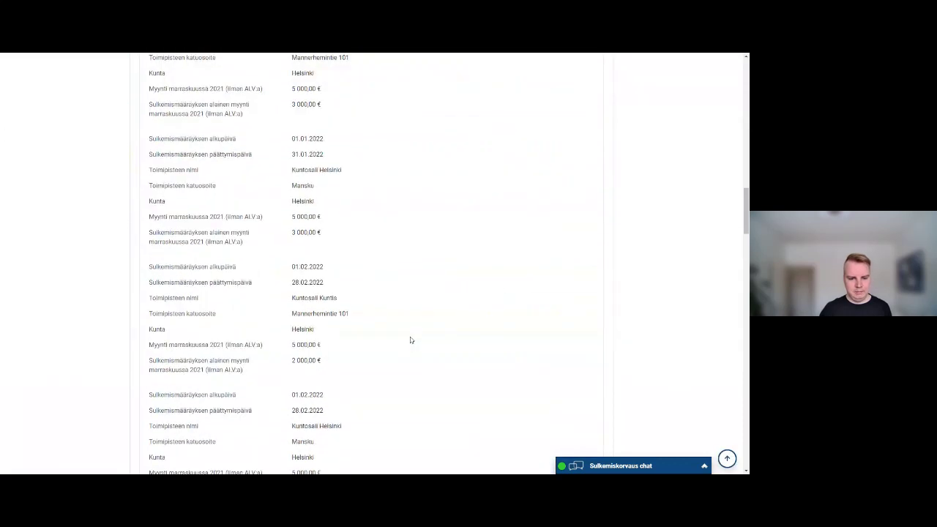
scroll(411, 340, down, 15)
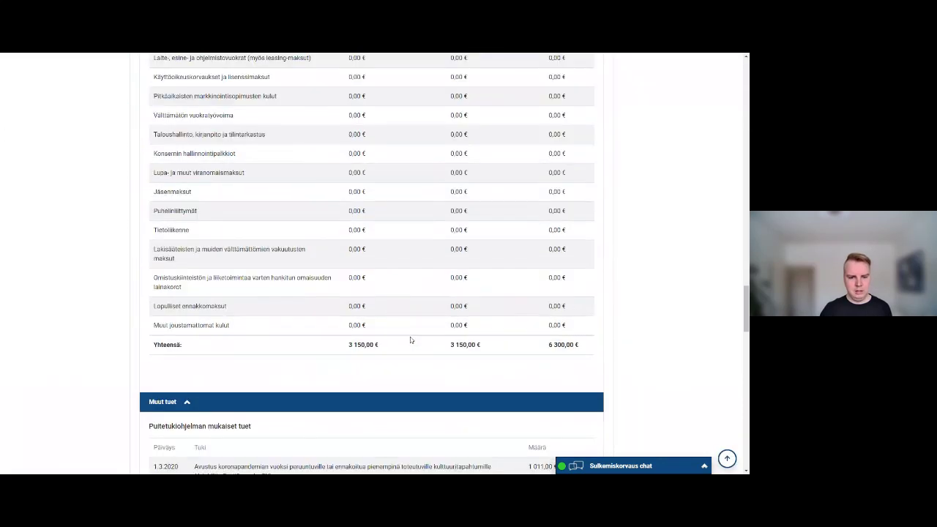
scroll(410, 340, down, 15)
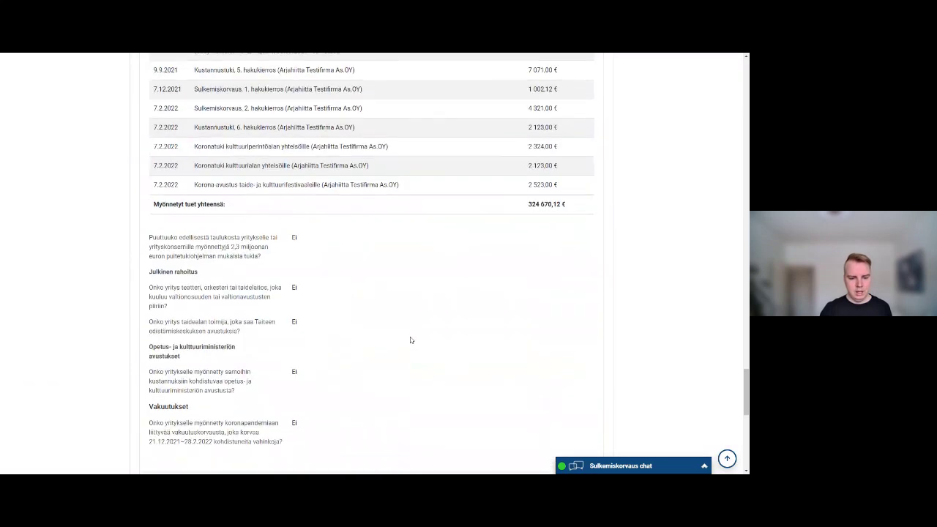
Mark the application as containing trade or professional secrets, view the Salassa pidettävät tiedot field, and clear the marking.
scroll(411, 340, down, 4)
click(180, 258)
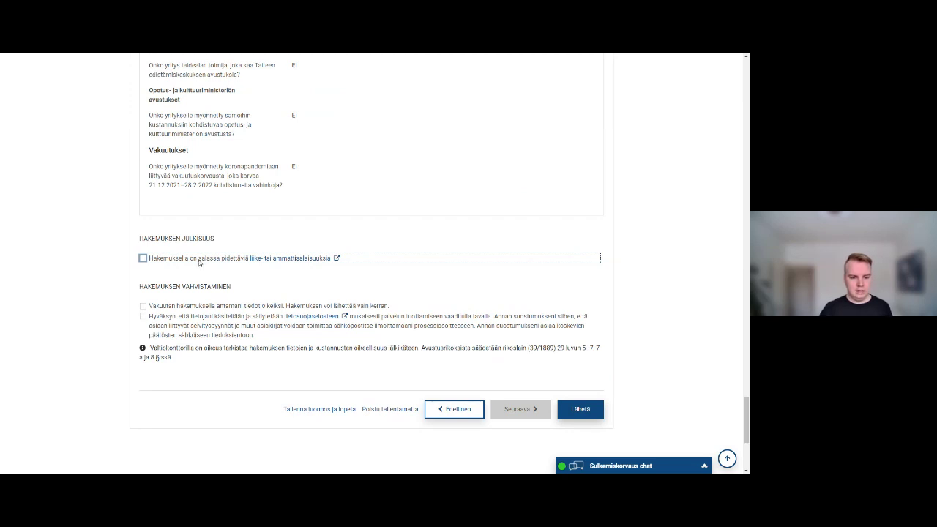
click(198, 262)
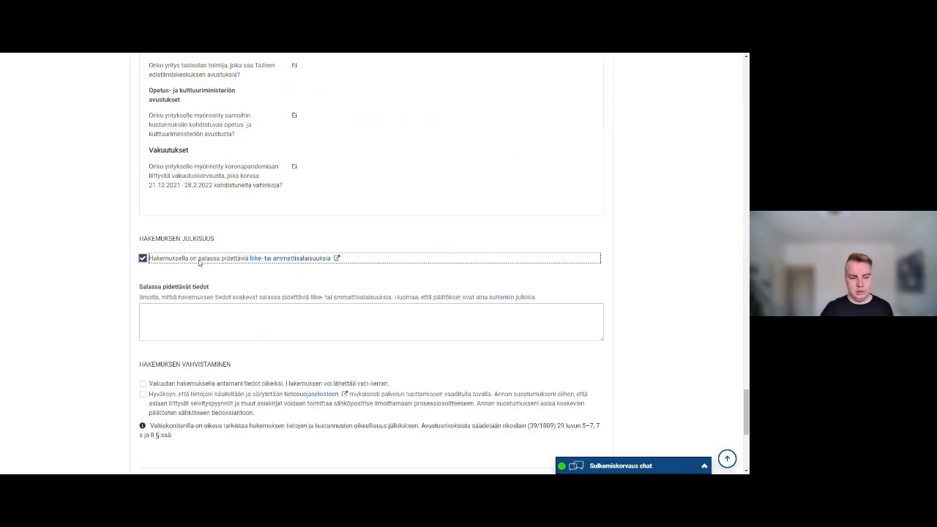
click(142, 290)
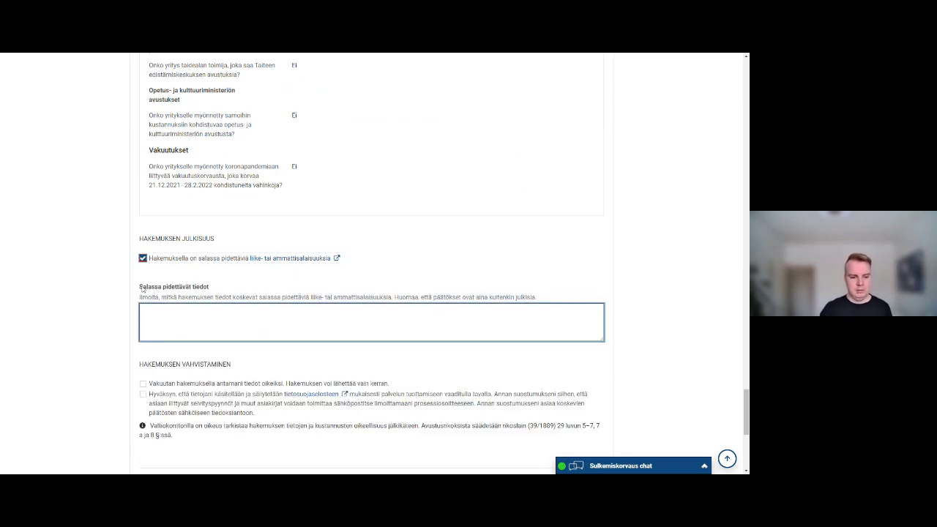
click(140, 297)
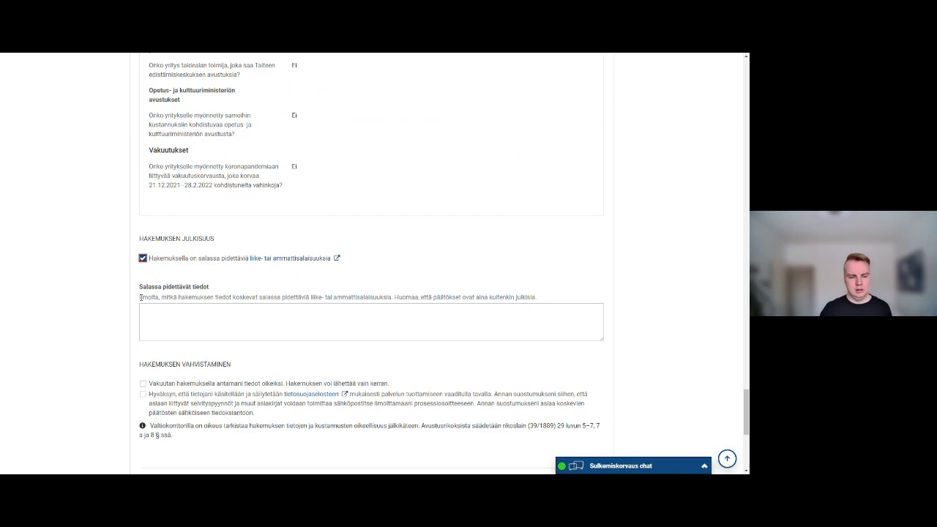
click(143, 258)
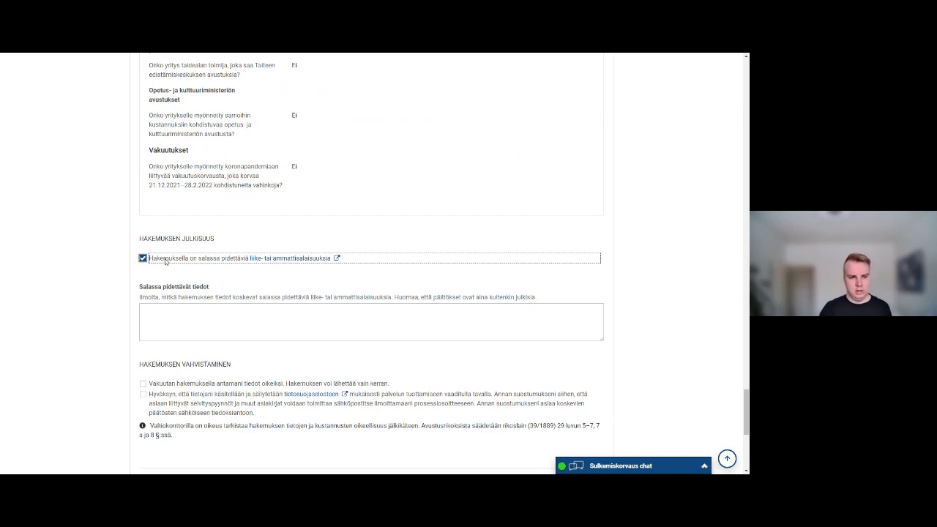
Confirm that the given information is correct and accept the data processing and electronic notification terms under Hakemuksen vahvistaminen.
scroll(252, 202, up, 2)
scroll(142, 269, down, 3)
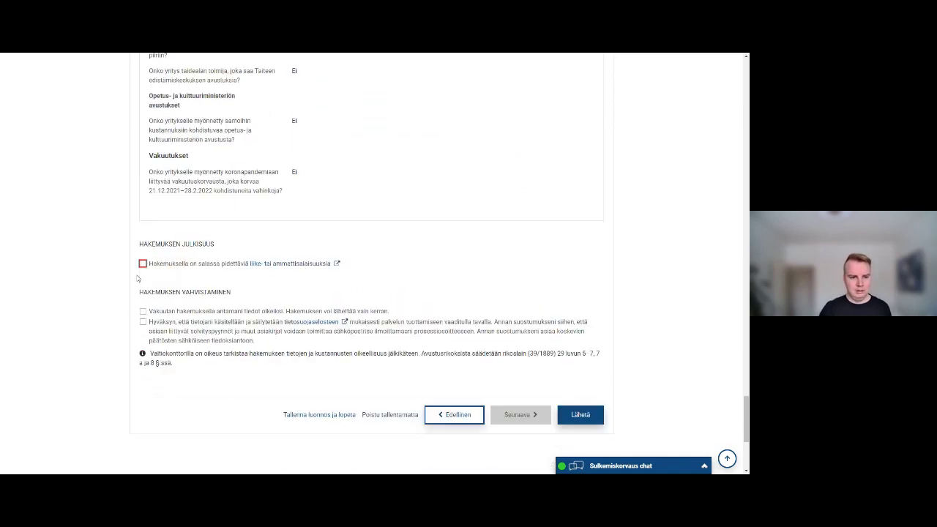
click(143, 267)
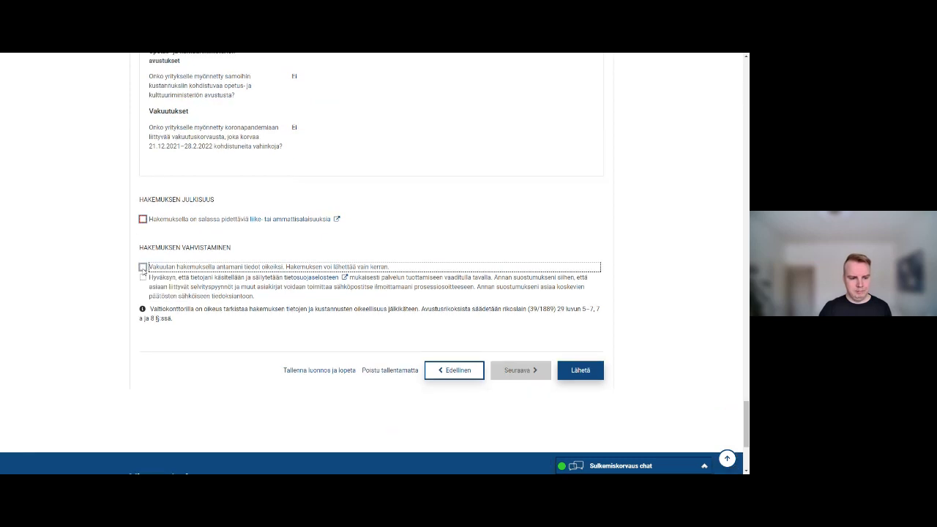
click(143, 266)
click(143, 277)
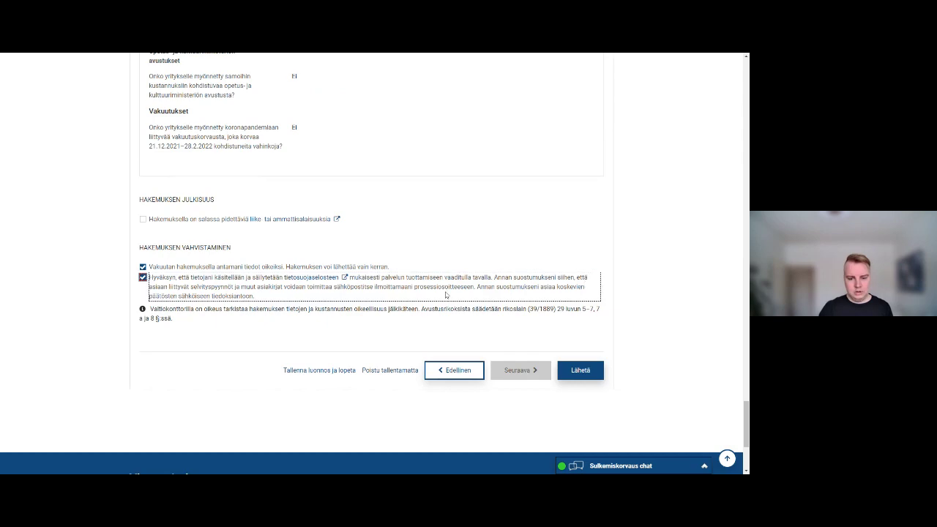
click(705, 279)
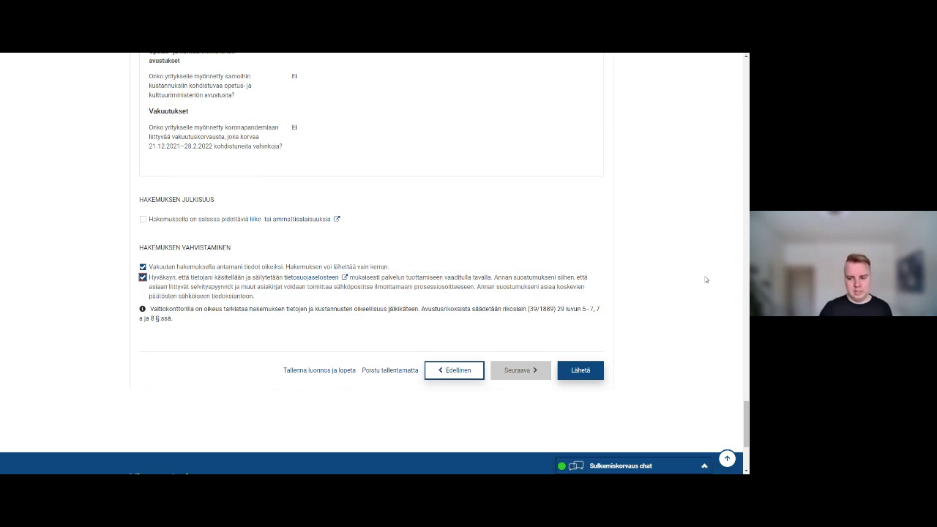
Return to the Suljettu liiketoiminta section and apply for Peruuntunut tapahtuma instead of Toimitilojen sulkemismääräys tai aukioloaikojen rajoitus.
drag(745, 425, 712, 98)
click(358, 170)
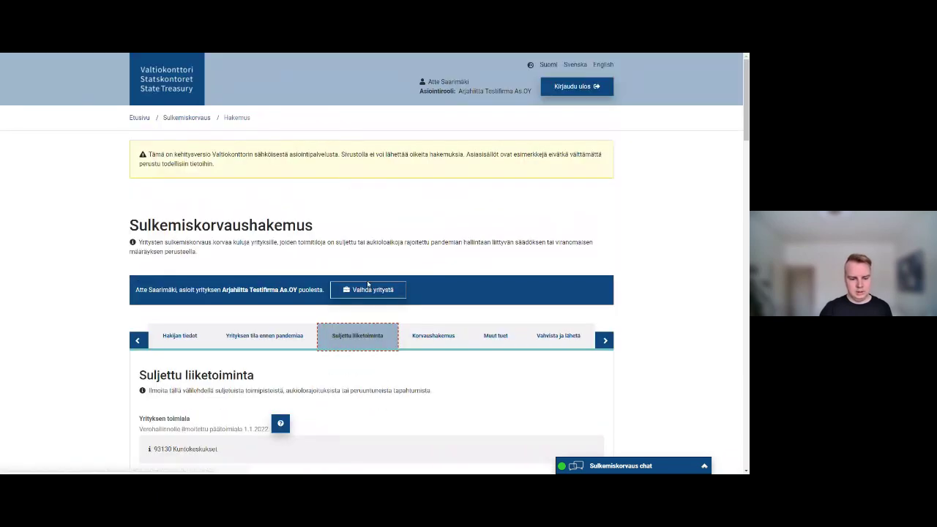
scroll(369, 307, down, 10)
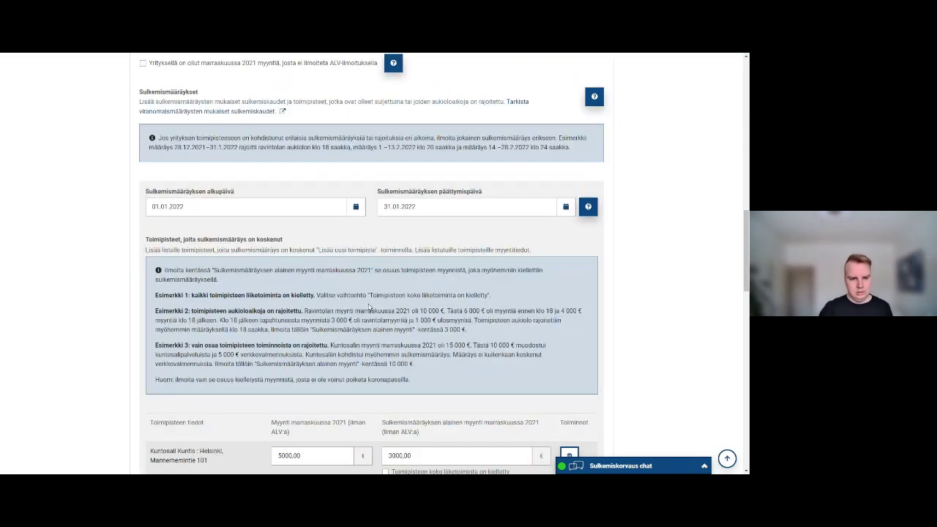
scroll(369, 308, up, 8)
click(208, 357)
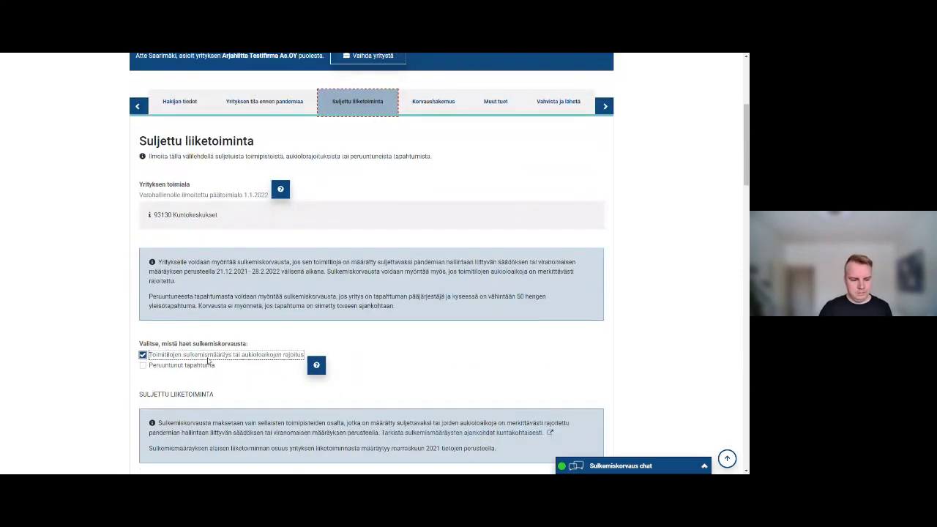
click(208, 359)
click(202, 375)
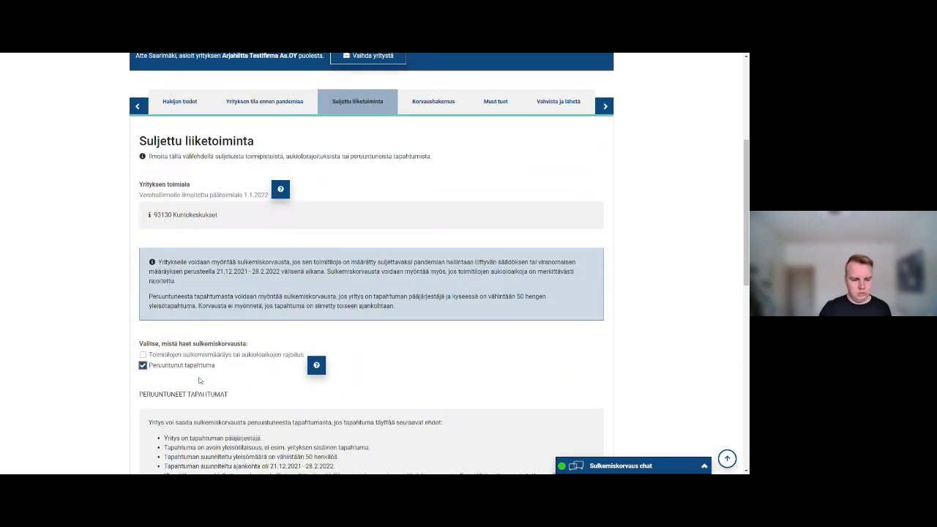
scroll(289, 368, down, 4)
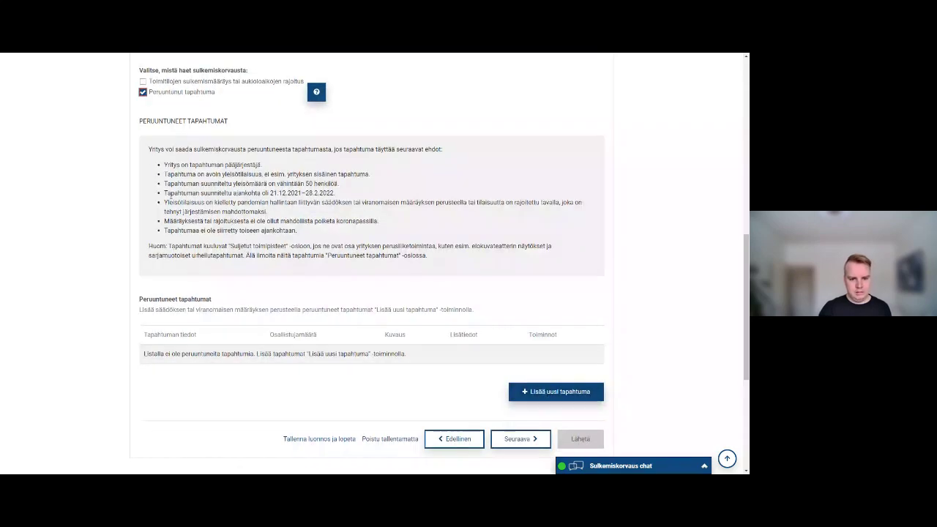
click(565, 400)
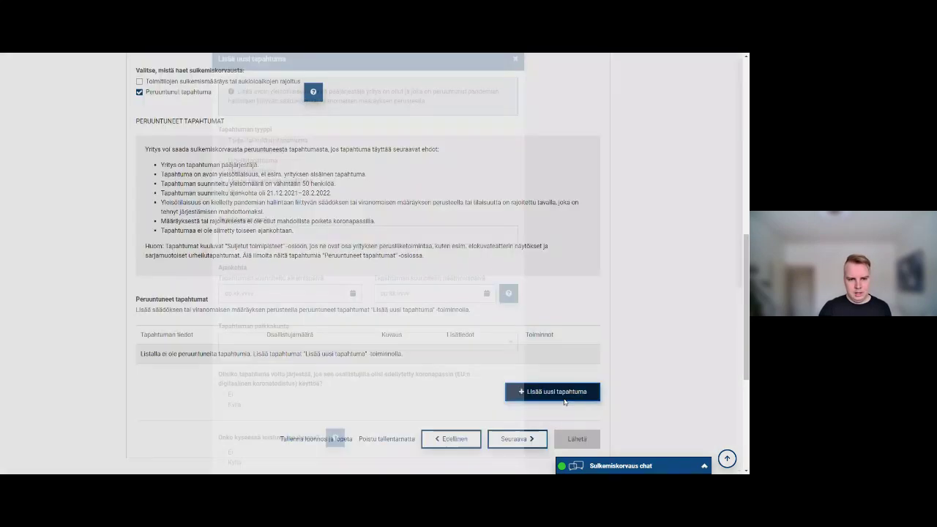
click(269, 168)
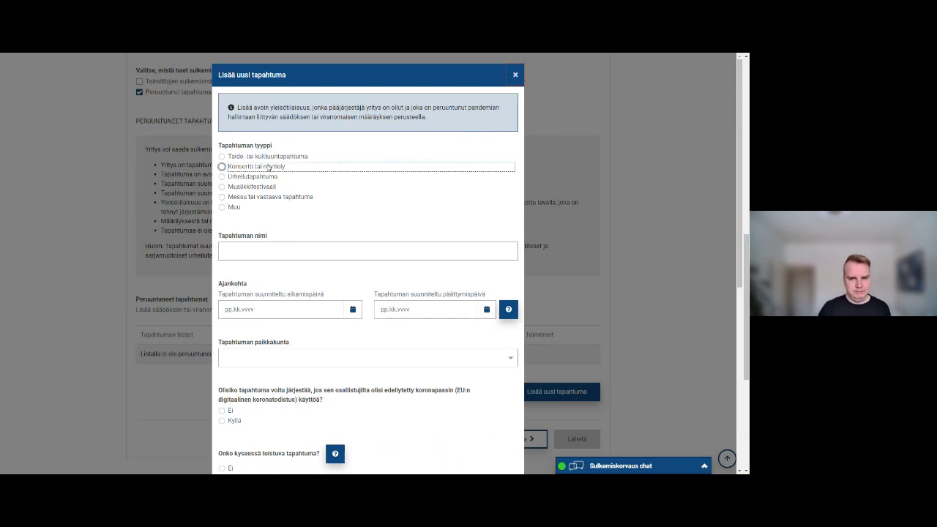
click(516, 74)
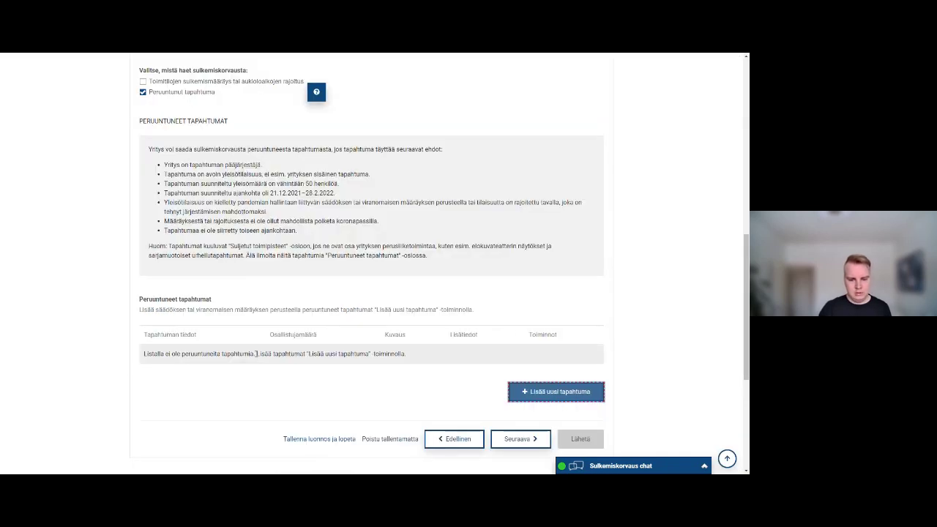
Start adding a new cancelled event with the type Konsertti tai näyttely and the name Laulufestivaali.
click(550, 394)
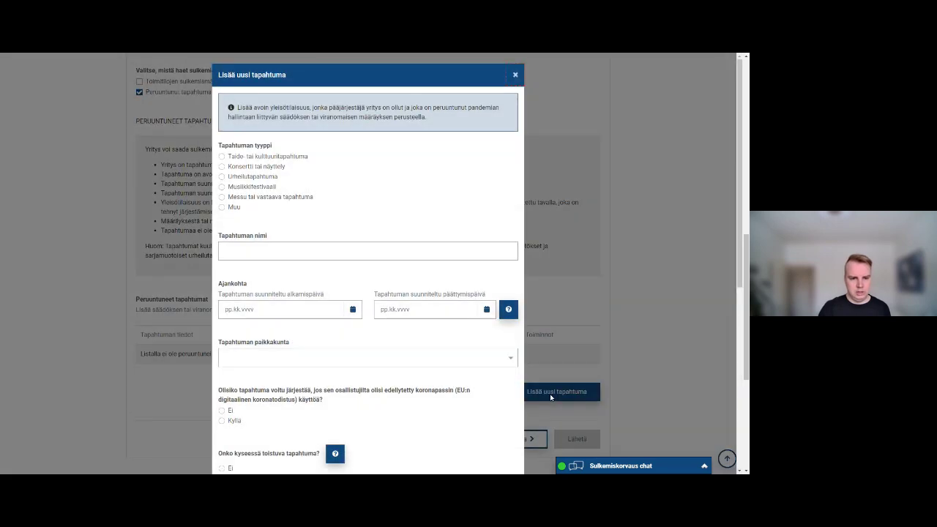
click(273, 178)
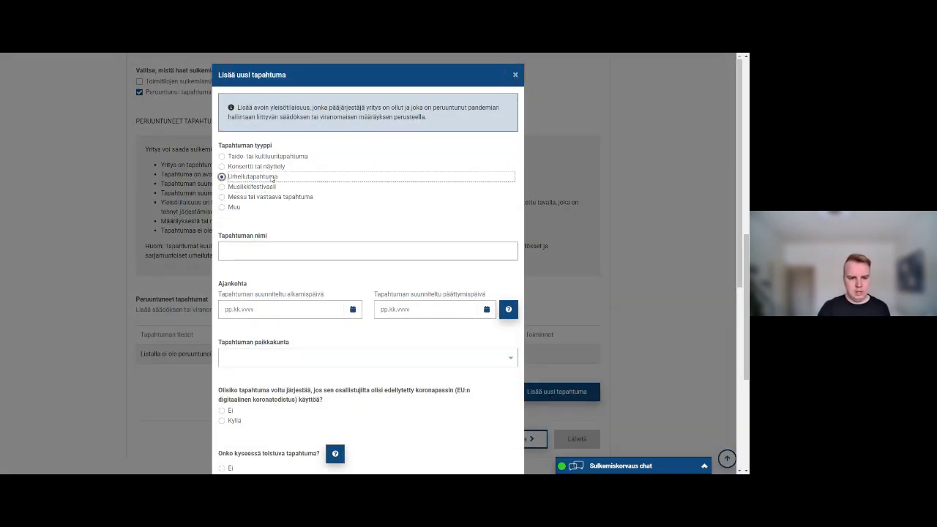
click(306, 252)
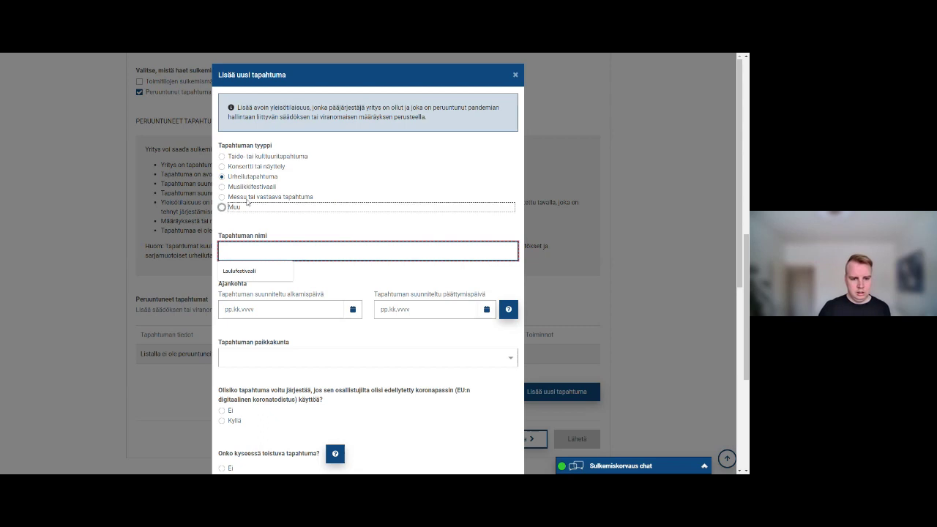
click(250, 167)
click(276, 251)
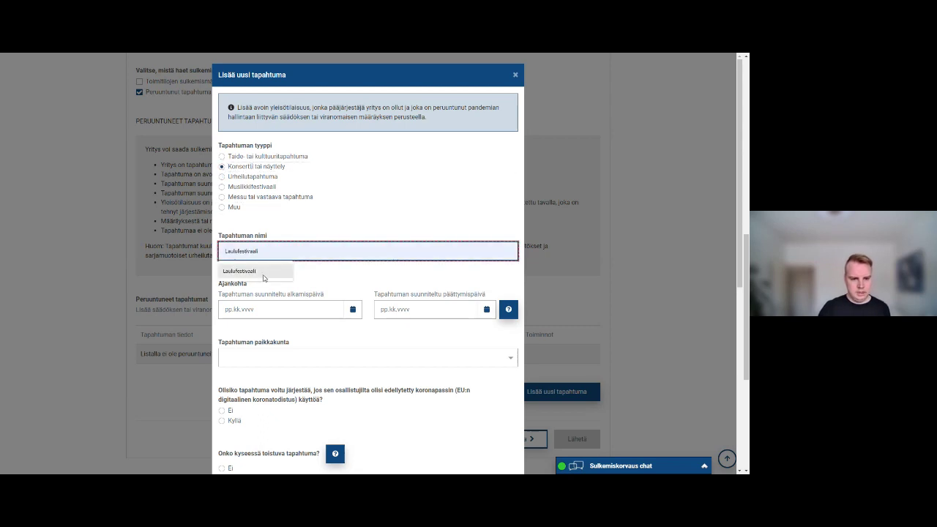
click(277, 271)
Set the event's planned start to 01.02.2022, its planned end to 02.02.2022 and its municipality to Eckerö.
scroll(322, 278, down, 1)
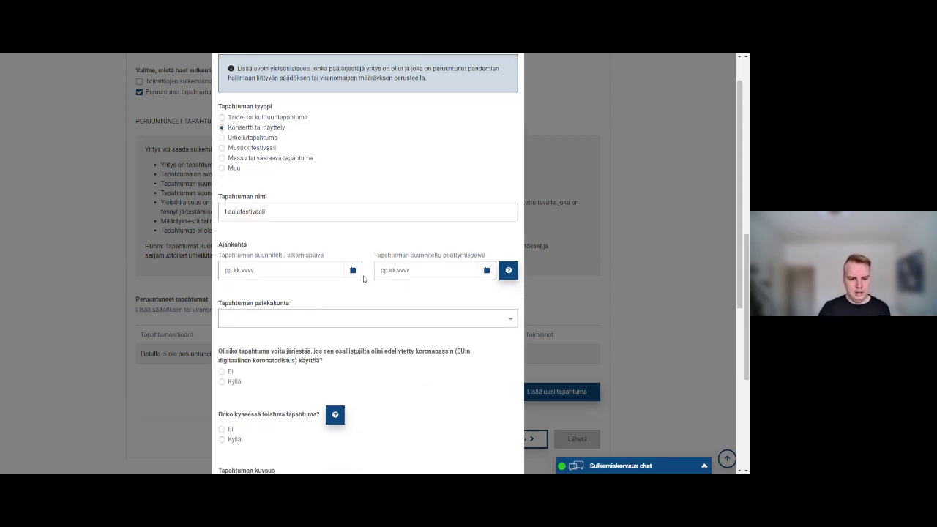
click(358, 274)
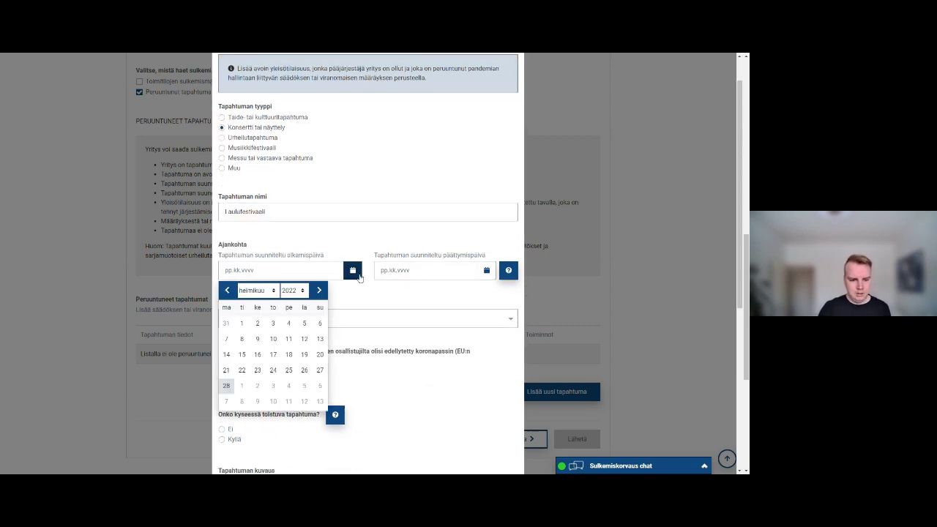
click(241, 322)
click(486, 270)
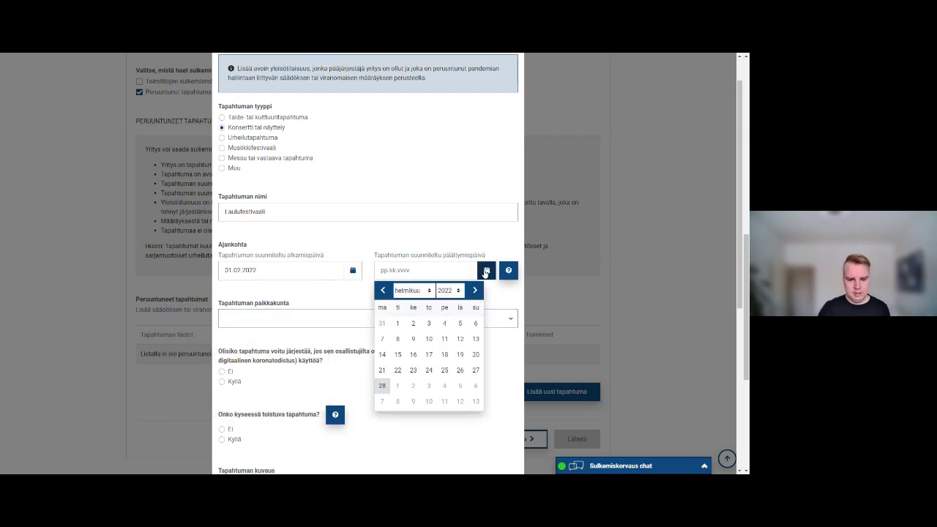
click(413, 324)
click(412, 320)
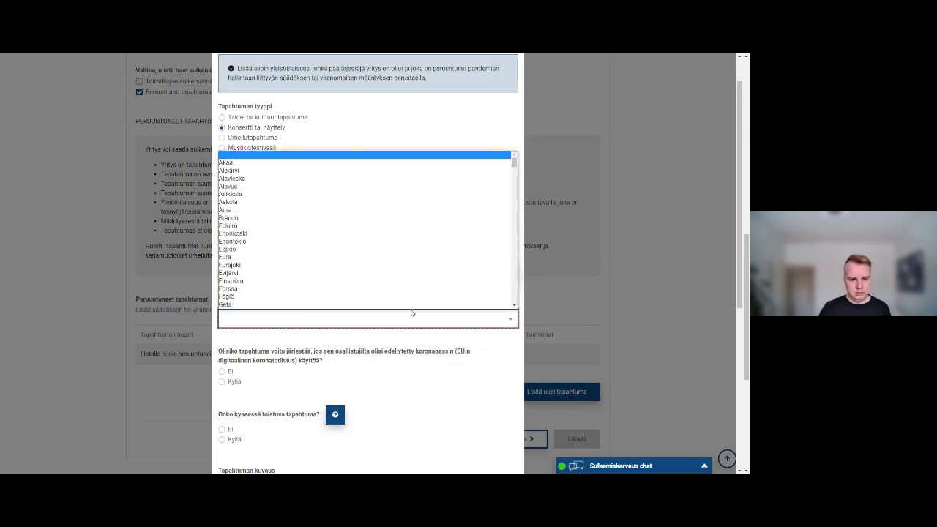
click(400, 232)
Answer Ei both to whether the event could have been held with the koronapassi and to whether it is recurring.
scroll(400, 358, down, 1)
scroll(400, 361, down, 1)
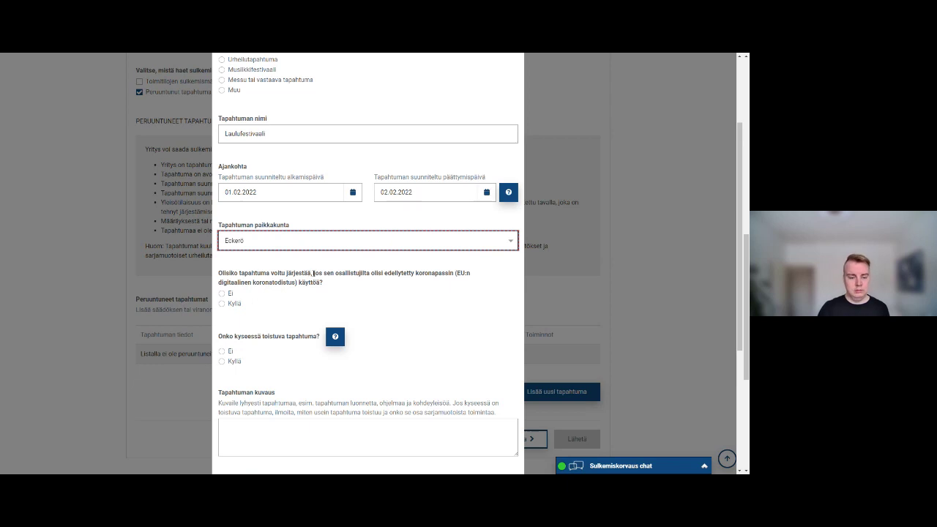
click(266, 294)
click(230, 294)
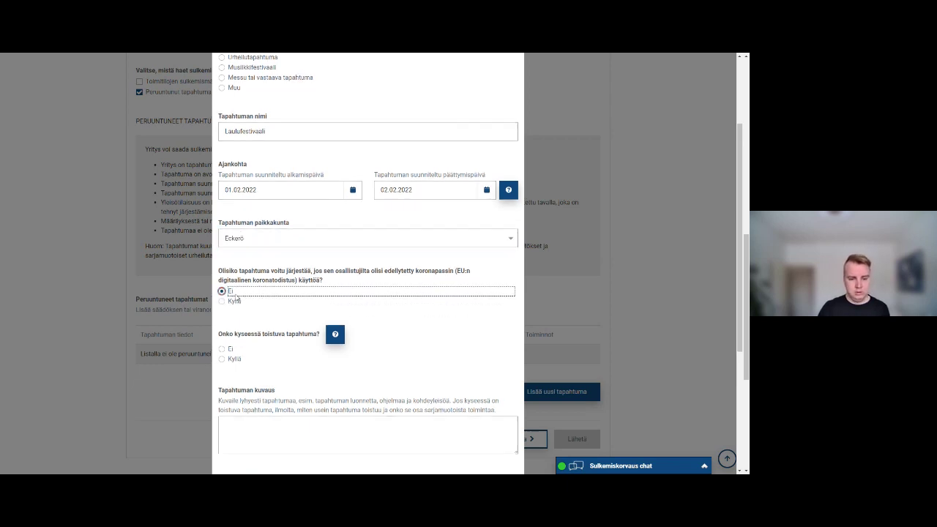
scroll(234, 293, down, 2)
click(230, 276)
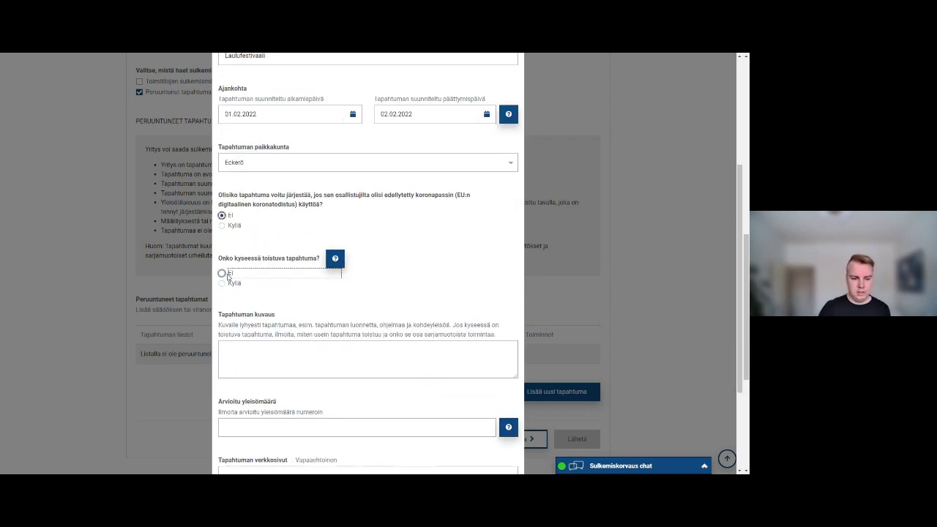
click(228, 275)
Describe the event as "Iso laulutapahtuma, esiintyjinä...." and set the estimated audience to 1000.
scroll(308, 287, down, 2)
click(307, 287)
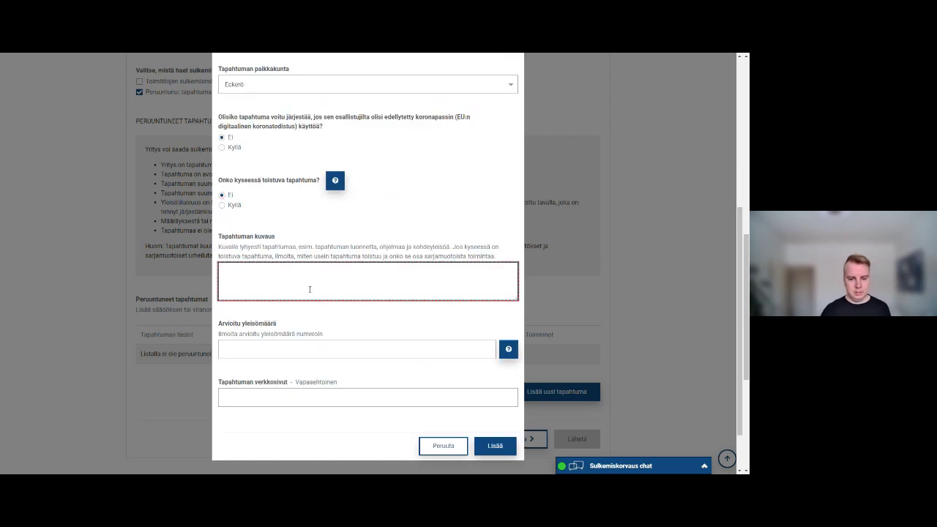
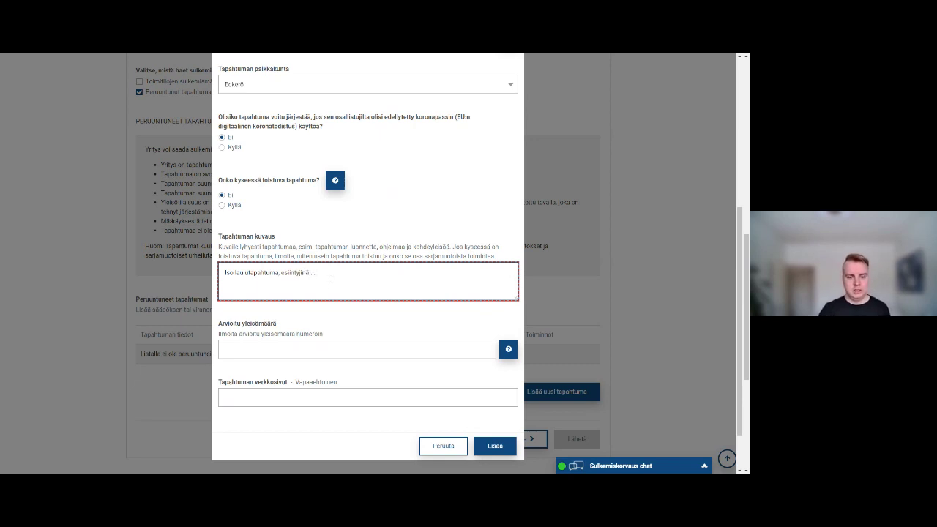
scroll(331, 280, down, 1)
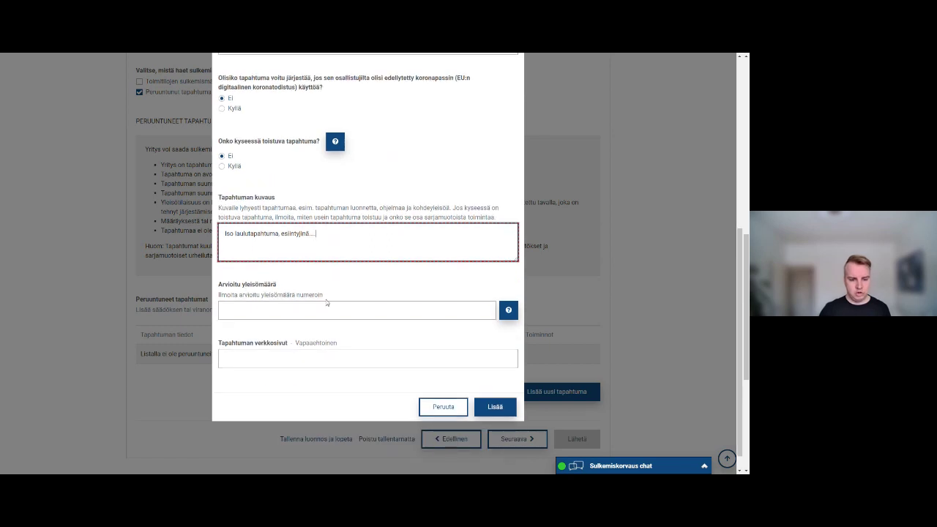
click(324, 308)
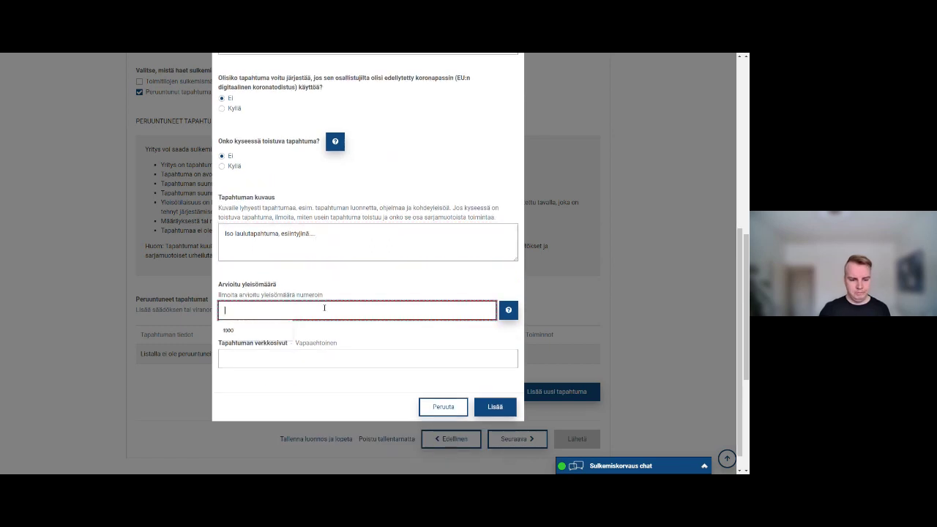
click(284, 330)
Leave the optional event website blank, review the event details and add Laulufestivaali to the cancelled events.
scroll(287, 331, down, 1)
click(287, 333)
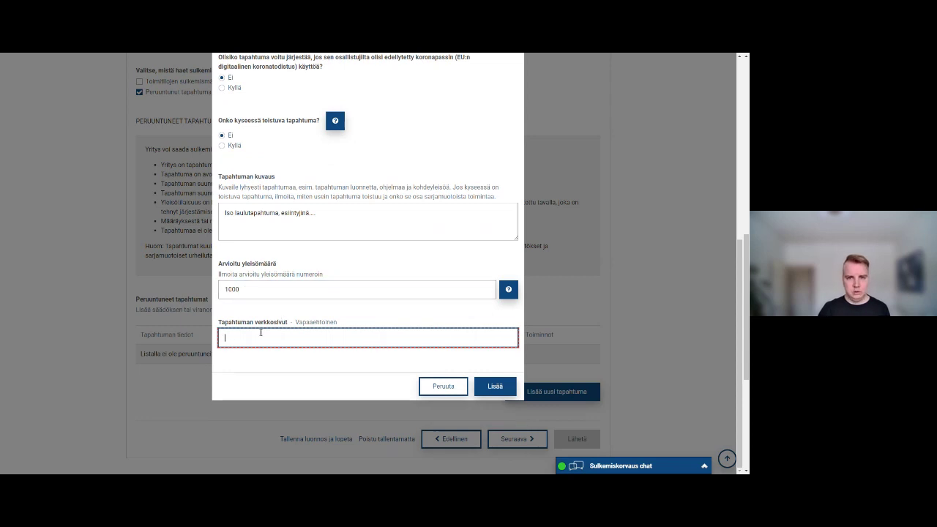
scroll(261, 332, up, 1)
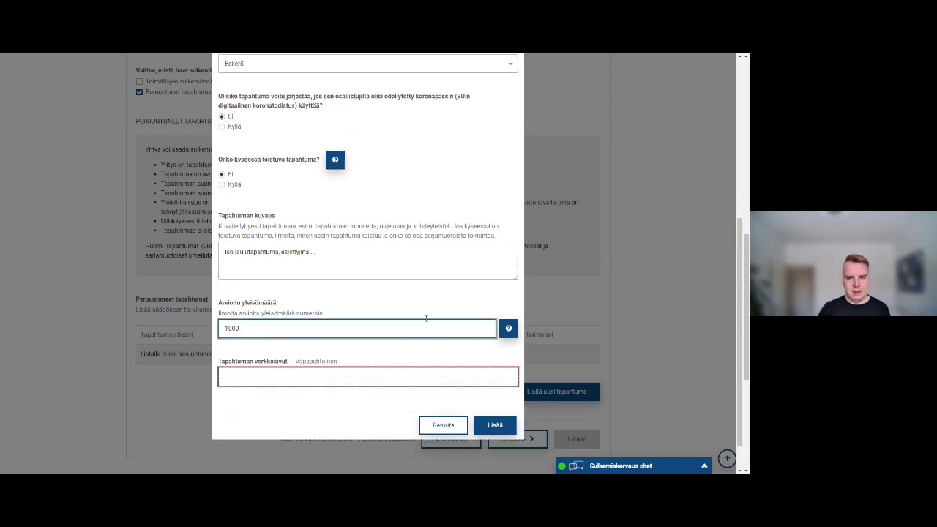
scroll(426, 319, up, 4)
scroll(397, 286, down, 4)
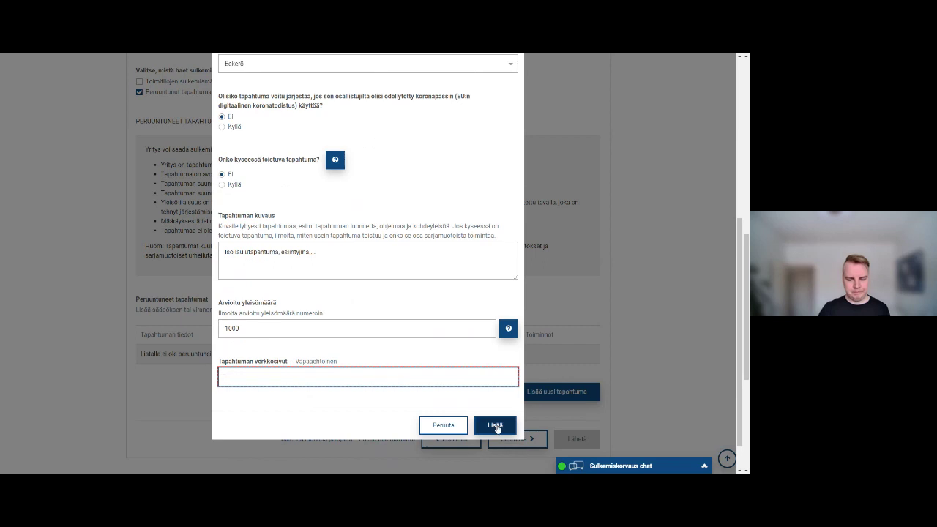
click(495, 425)
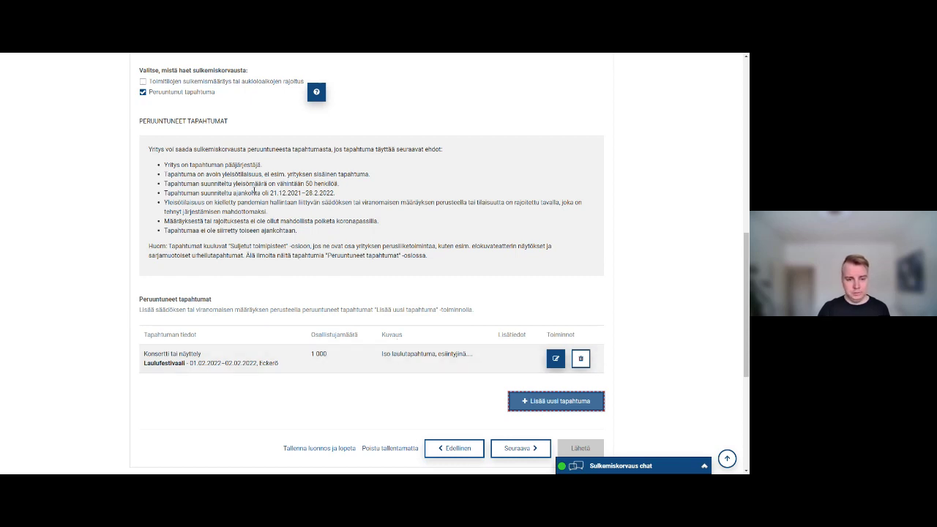
Continue to the Korvaushakemus section and expand all cost categories under Tapahtumasta aiheutuneet kulut.
scroll(468, 319, down, 1)
click(504, 370)
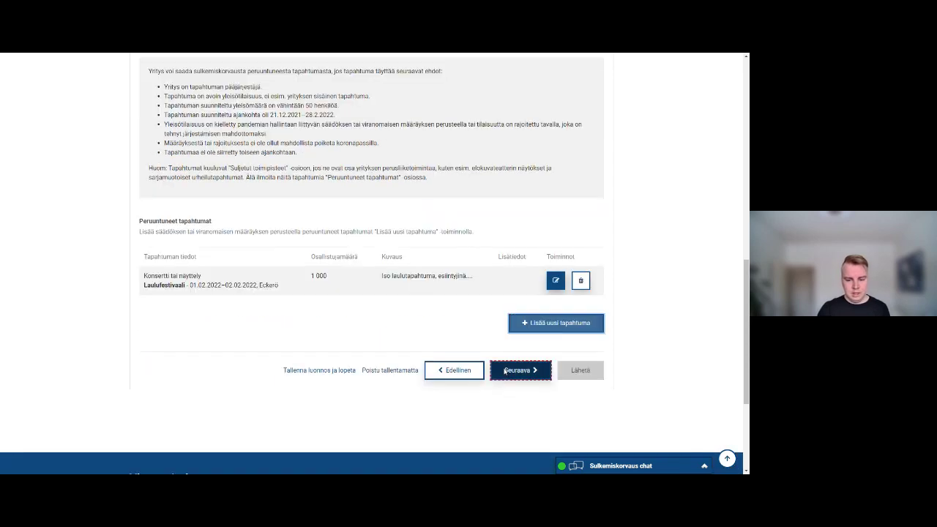
scroll(468, 363, down, 6)
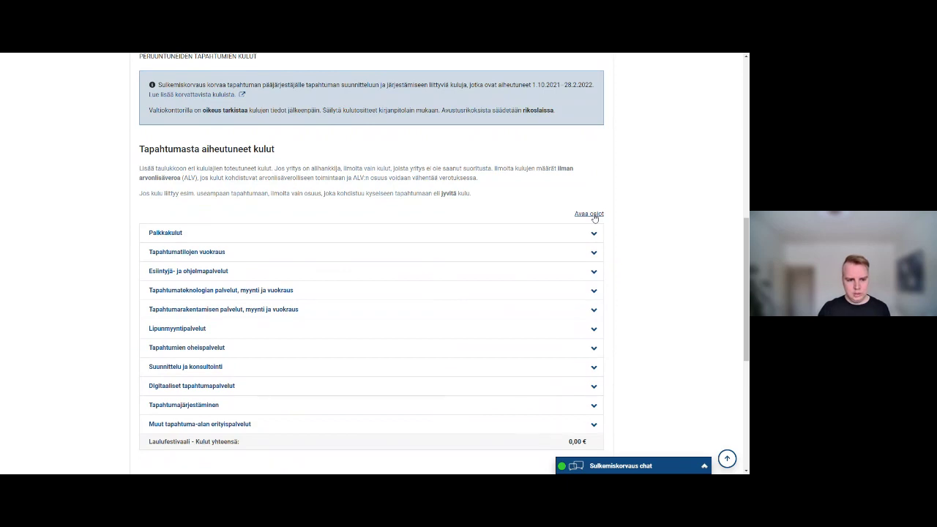
click(589, 213)
Examine the Laulufestivaali cost categories from Palkkakulut to Muut tapahtuma-alan erityispalvelut, and collapse them all.
scroll(595, 218, down, 1)
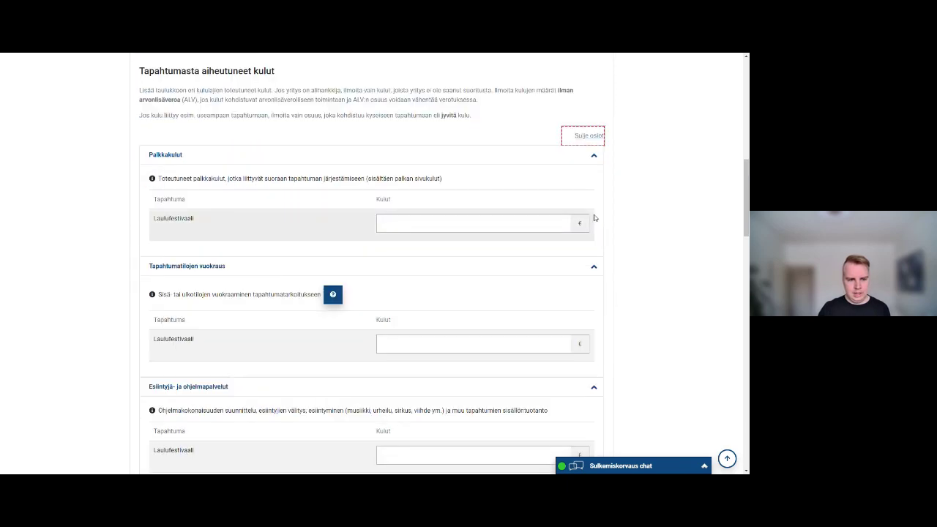
scroll(190, 203, down, 2)
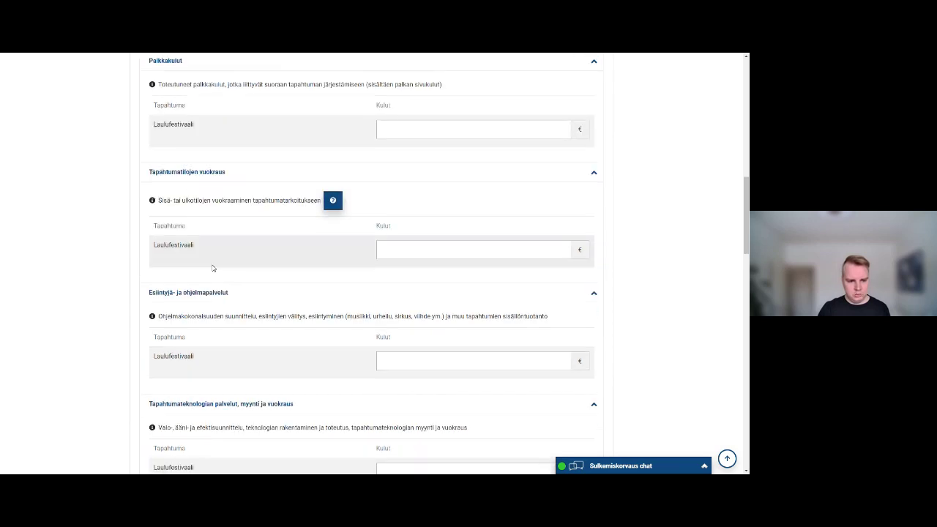
scroll(207, 240, down, 6)
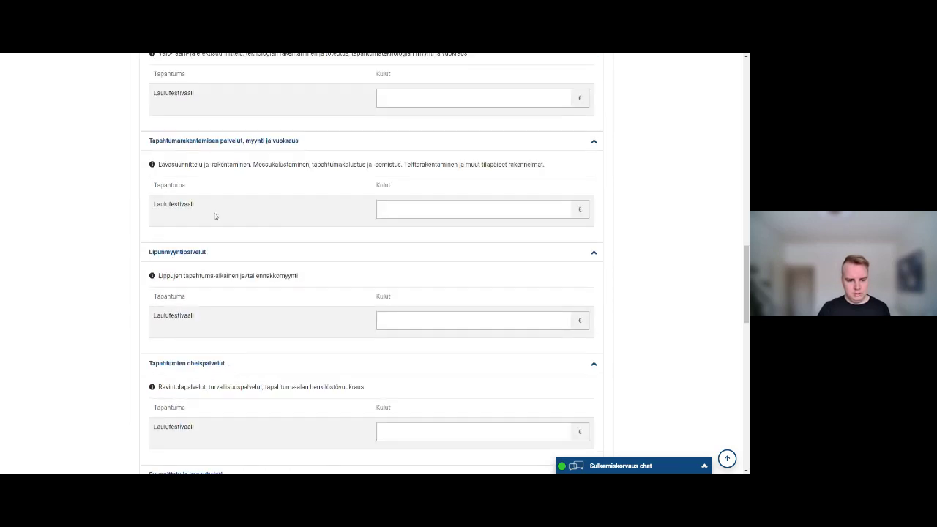
scroll(216, 217, down, 5)
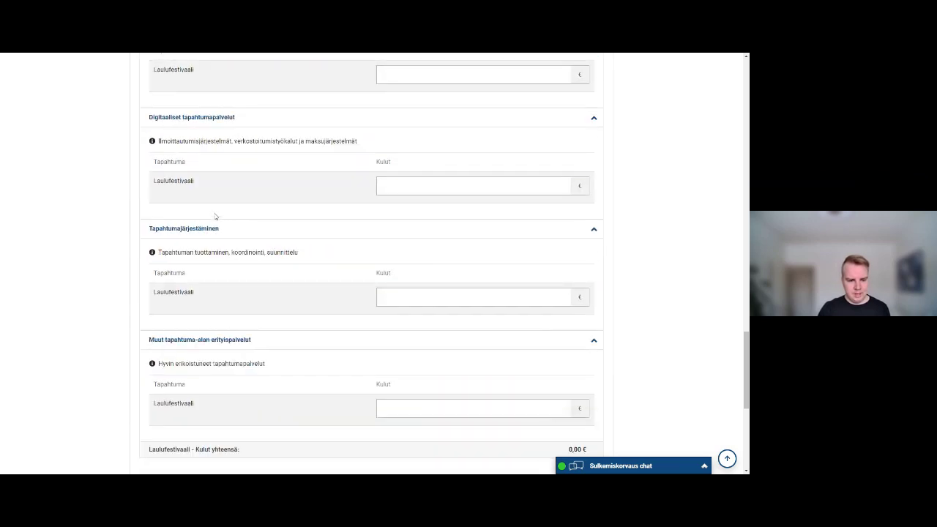
scroll(215, 216, down, 1)
scroll(216, 216, up, 15)
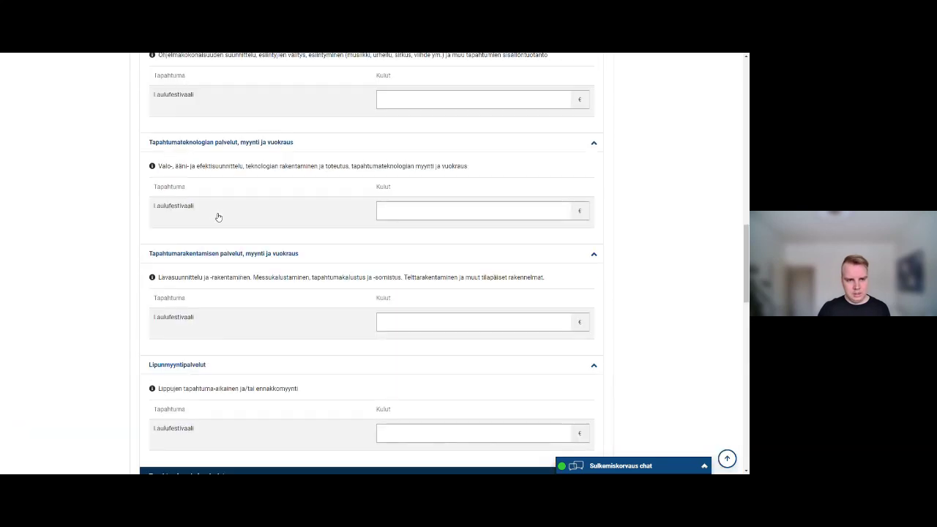
scroll(218, 217, up, 1)
scroll(218, 217, up, 1)
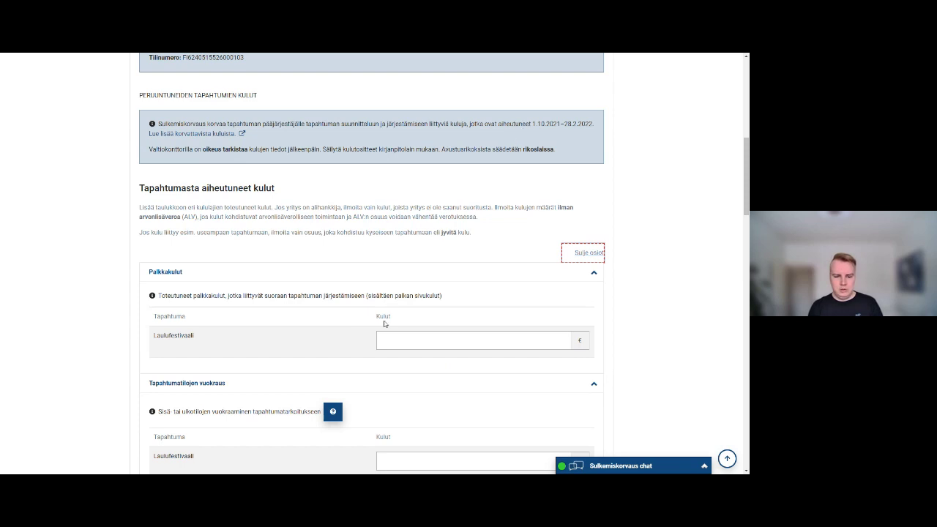
click(427, 341)
scroll(427, 341, down, 1)
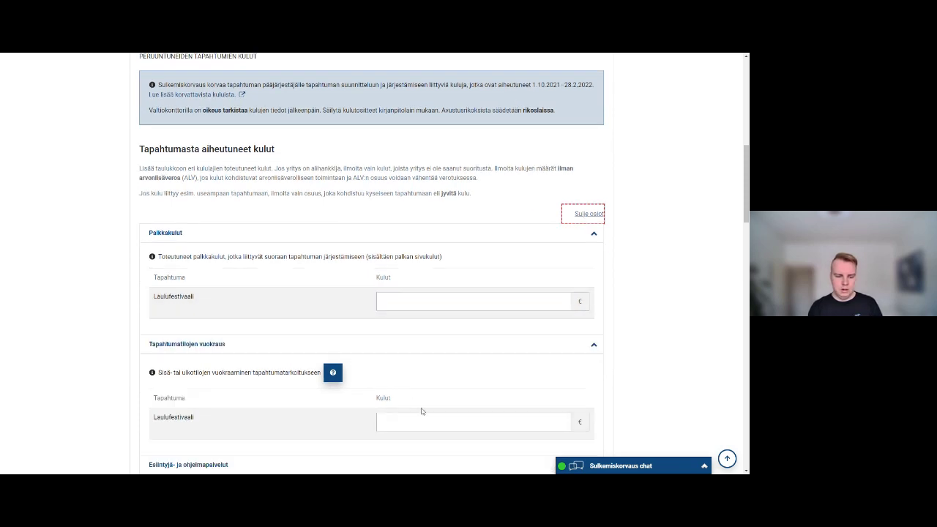
scroll(421, 411, down, 2)
scroll(513, 220, up, 4)
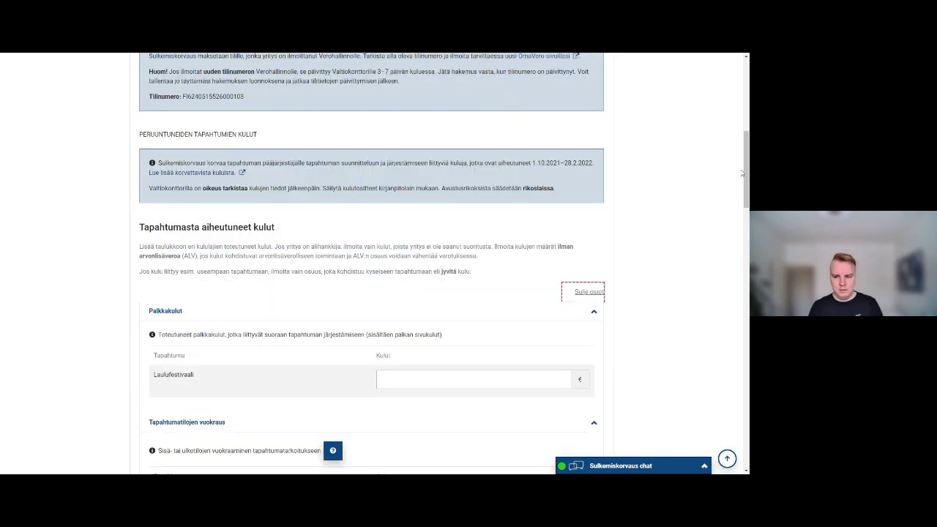
click(590, 293)
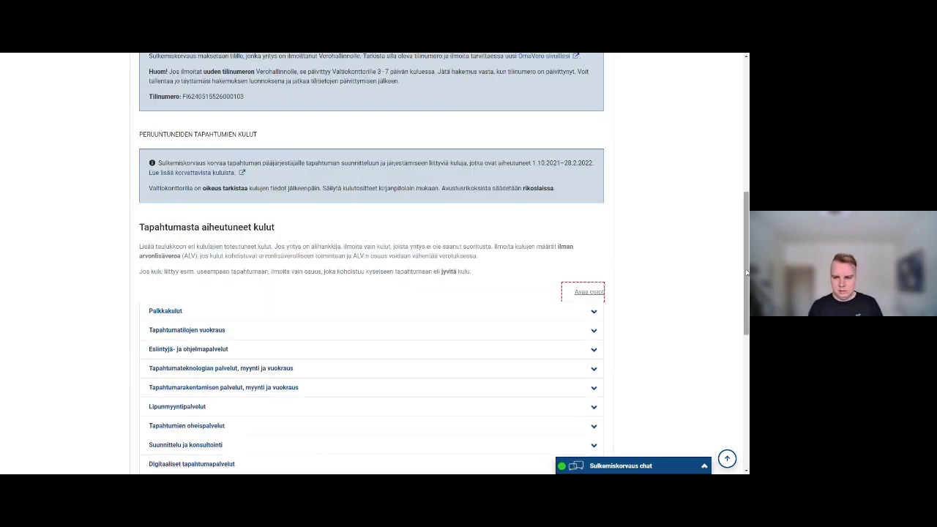
Return to Suljettu liiketoiminta and apply for both Toimitilojen sulkemismääräys tai aukioloaikojen rajoitus and Peruuntunut tapahtuma.
drag(746, 273, 746, 132)
scroll(556, 297, down, 1)
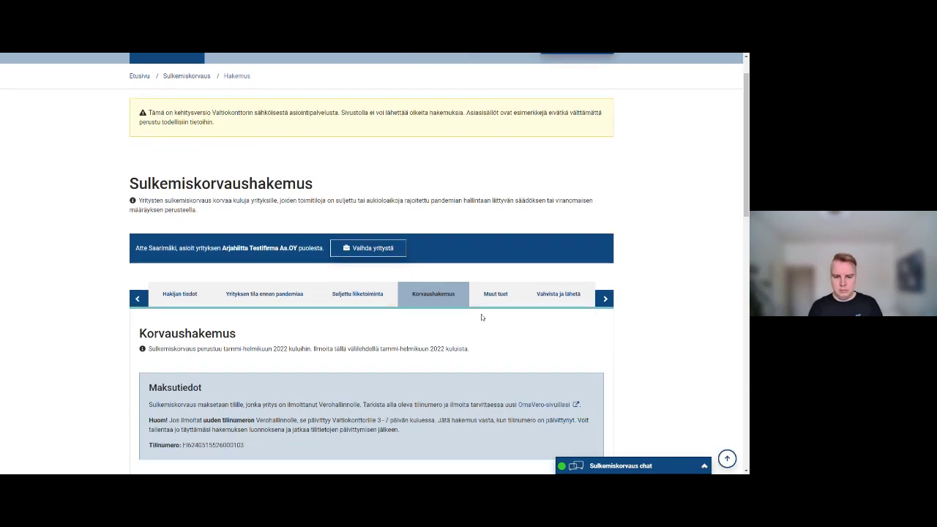
click(328, 301)
scroll(190, 268, down, 5)
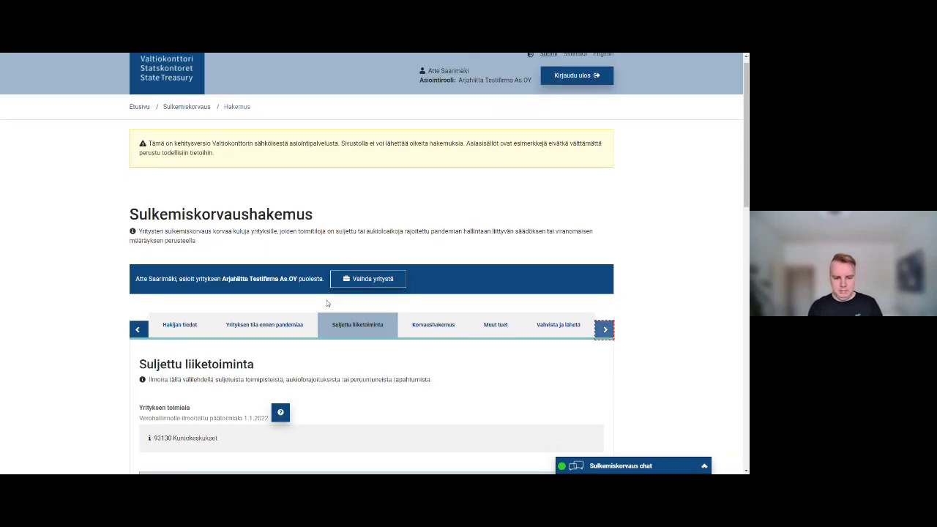
scroll(187, 220, down, 3)
scroll(187, 220, up, 2)
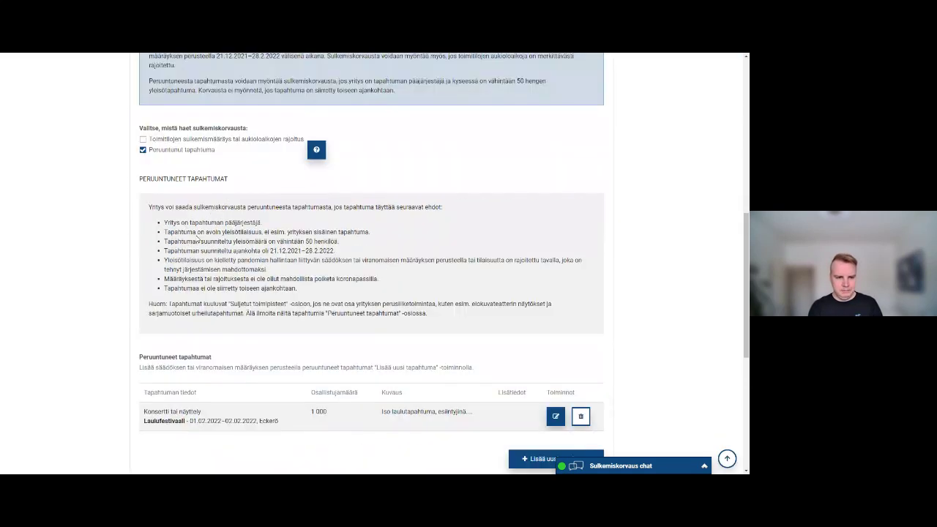
click(186, 160)
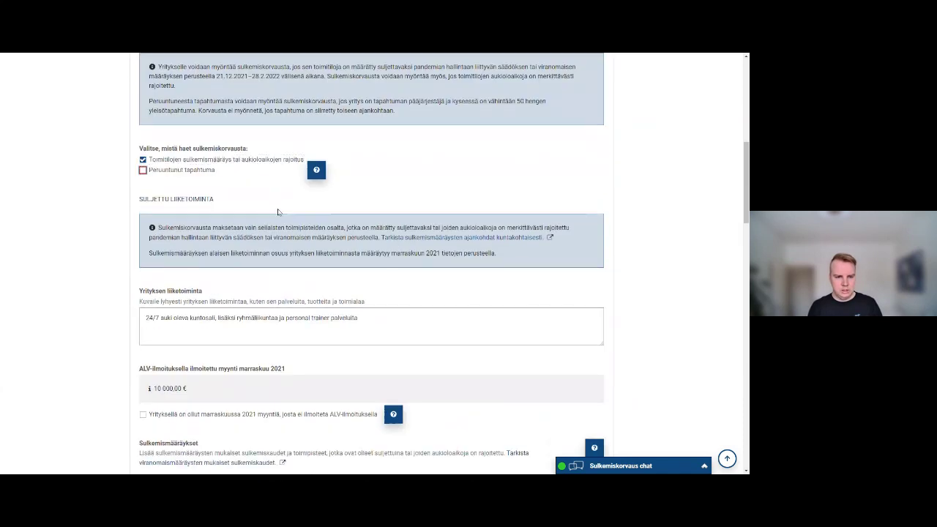
click(185, 171)
Look through the closure and cancelled event details, and view the payroll, fixed and event cost sections of Korvaushakemus.
scroll(235, 211, down, 15)
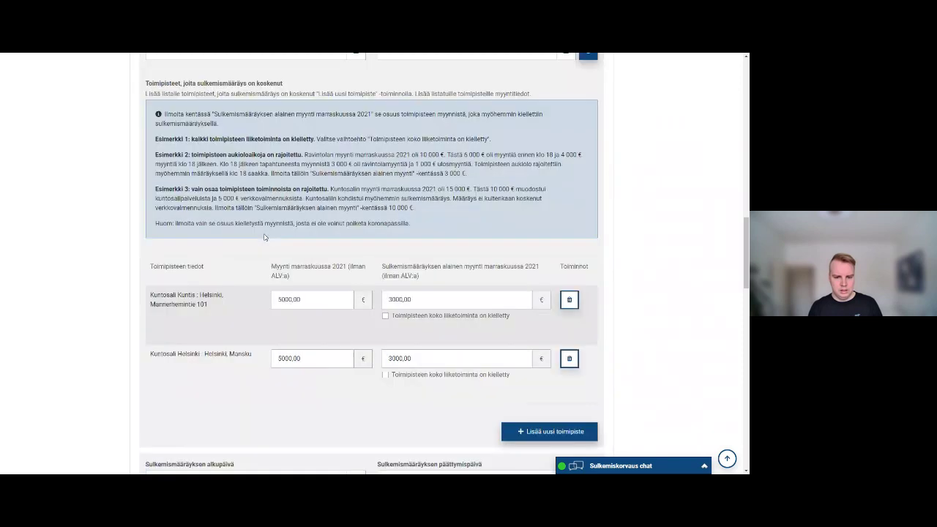
scroll(405, 281, down, 10)
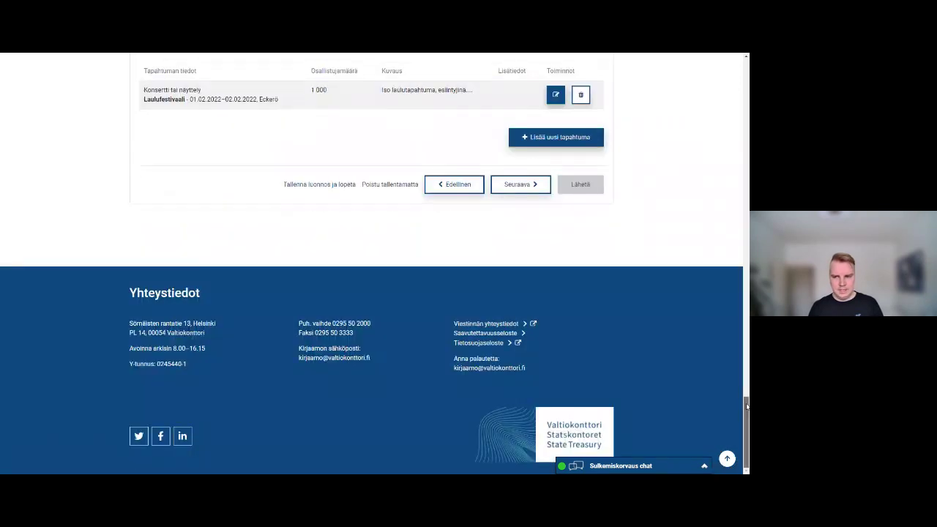
click(727, 458)
click(439, 334)
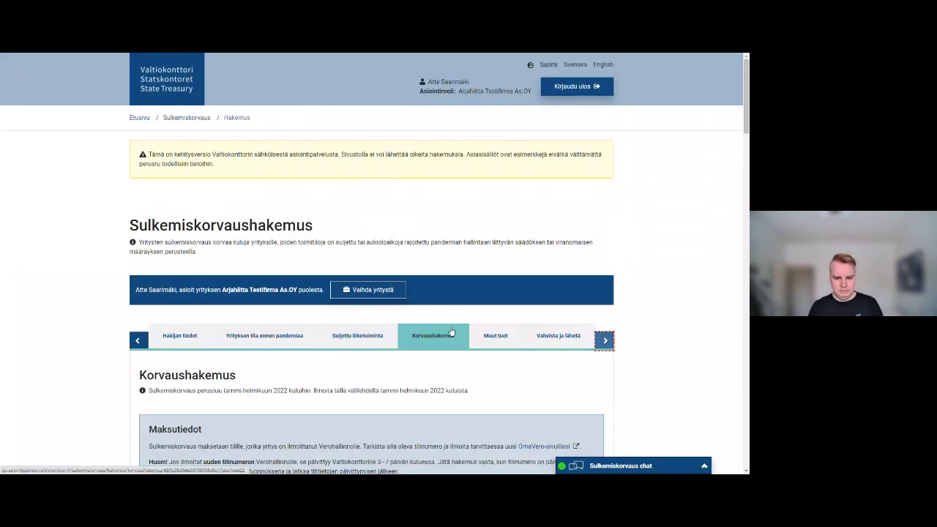
scroll(450, 326, down, 5)
scroll(450, 326, down, 15)
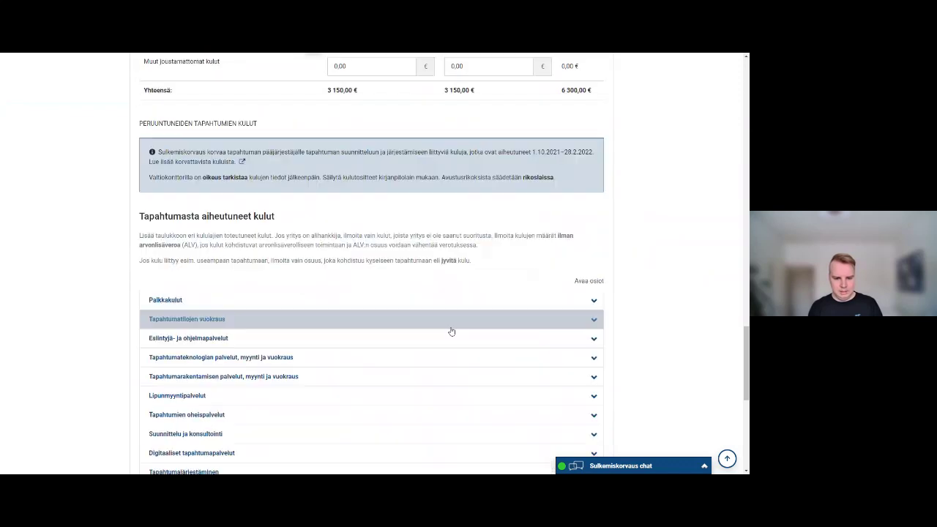
scroll(523, 336, up, 20)
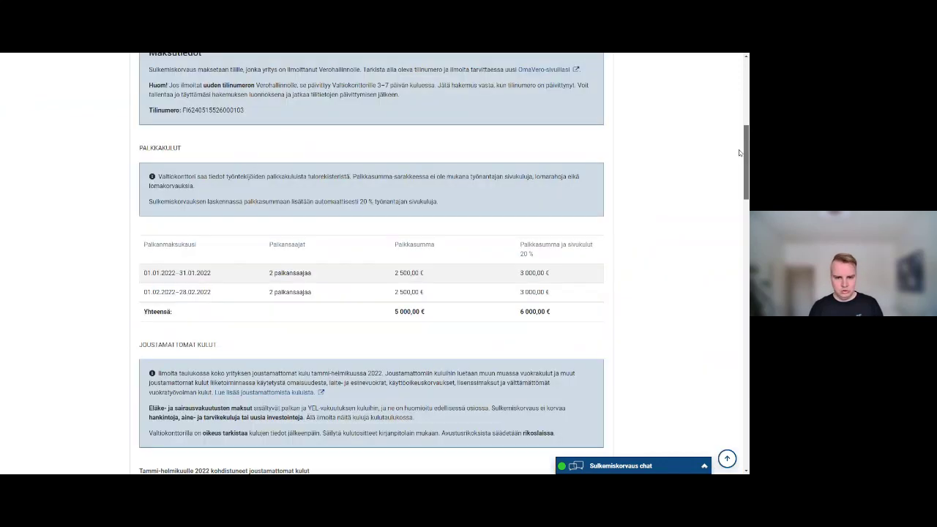
Return to Suljettu liiketoiminta and deselect Peruuntunut tapahtuma, keeping only Toimitilojen sulkemismääräys tai aukioloaikojen rajoitus selected.
click(375, 339)
scroll(351, 355, down, 6)
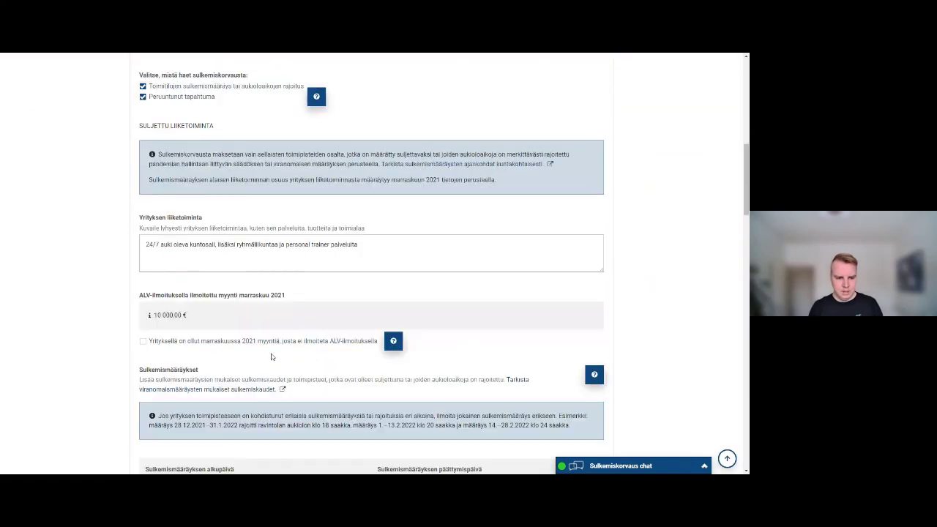
click(143, 170)
scroll(396, 240, up, 4)
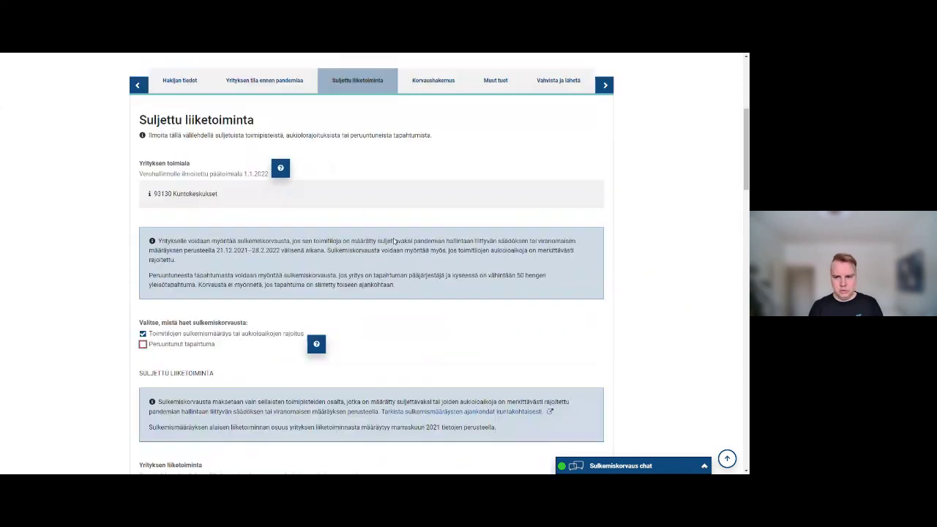
Review the application summary in Vahvista ja lähetä, submit the application and confirm the applicant's e-mail address.
click(572, 189)
scroll(355, 377, down, 10)
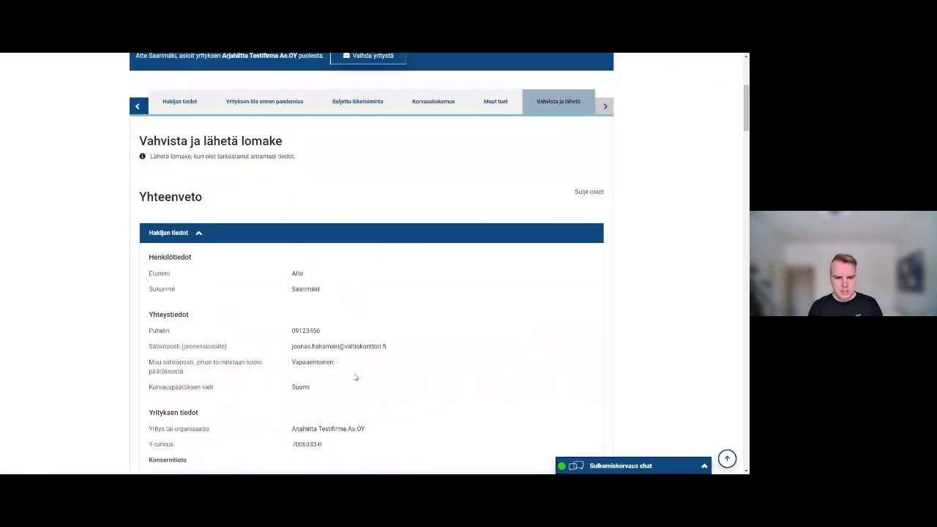
scroll(355, 378, down, 15)
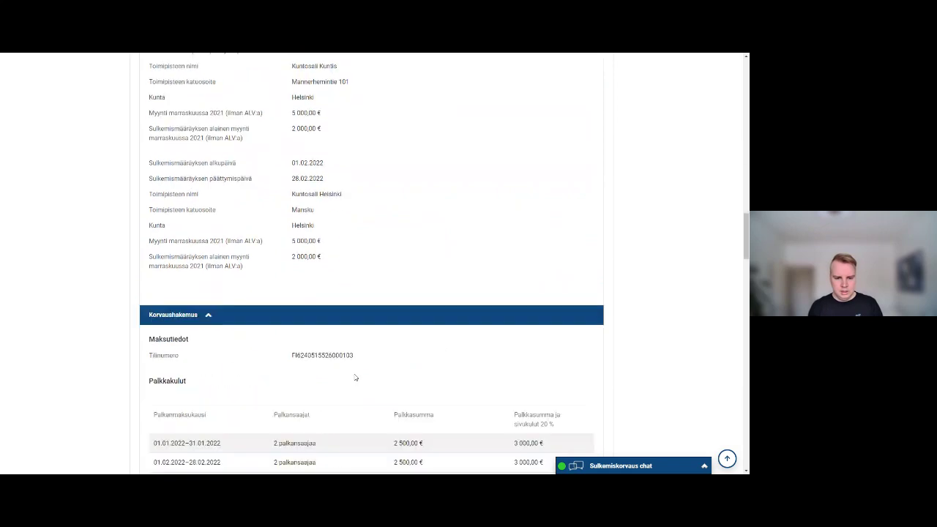
scroll(356, 378, down, 15)
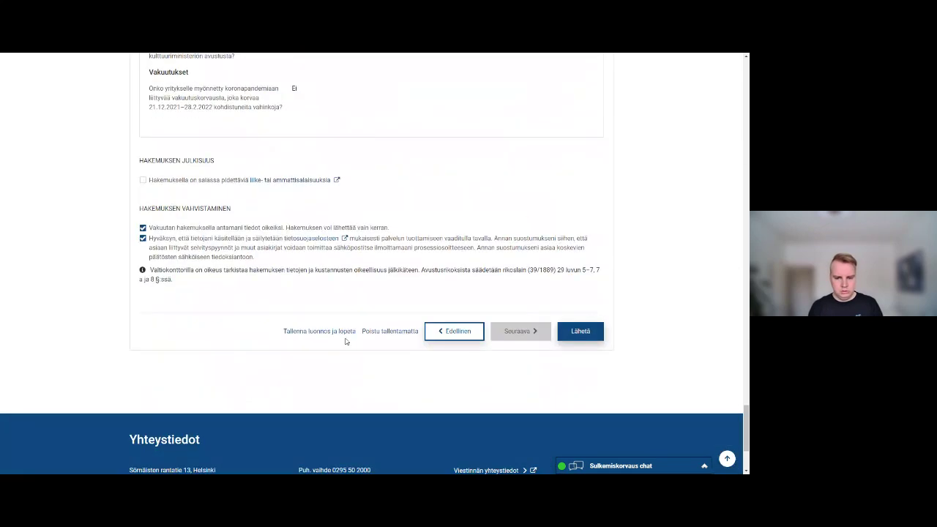
click(581, 332)
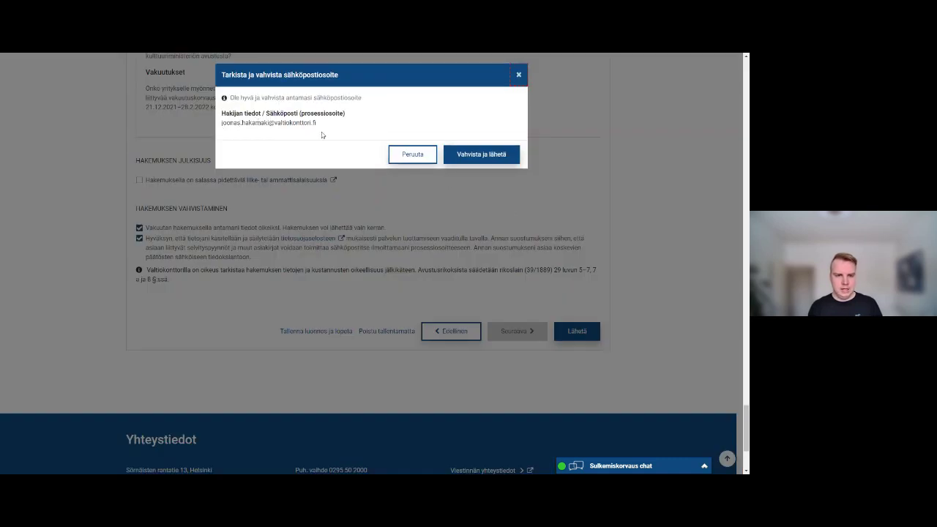
click(471, 158)
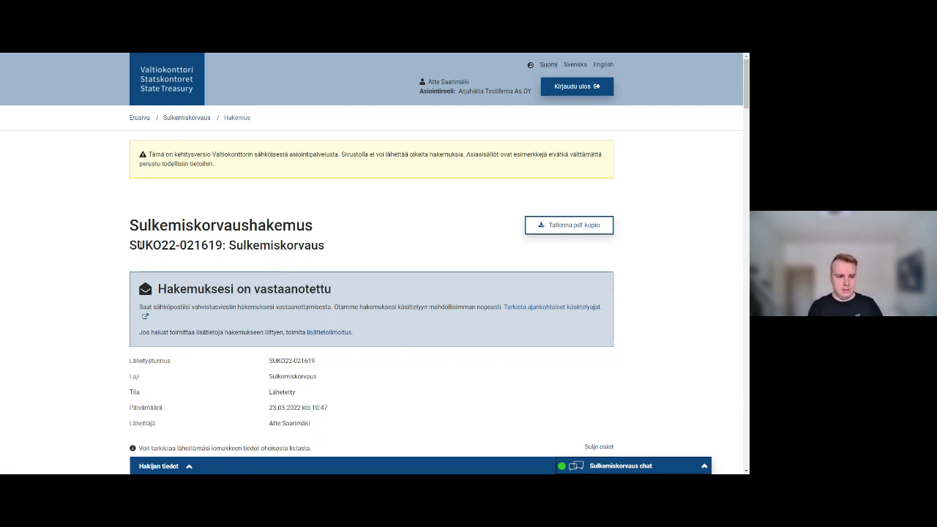
Examine the submitted application's receipt page, highlighting its submission number and checking the PDF copy option and submission details.
drag(130, 245, 224, 247)
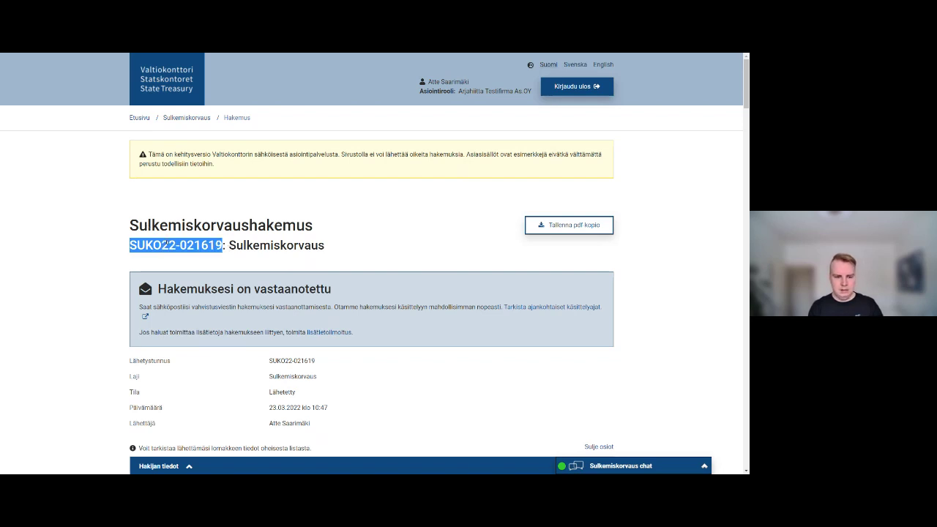
click(167, 244)
click(568, 230)
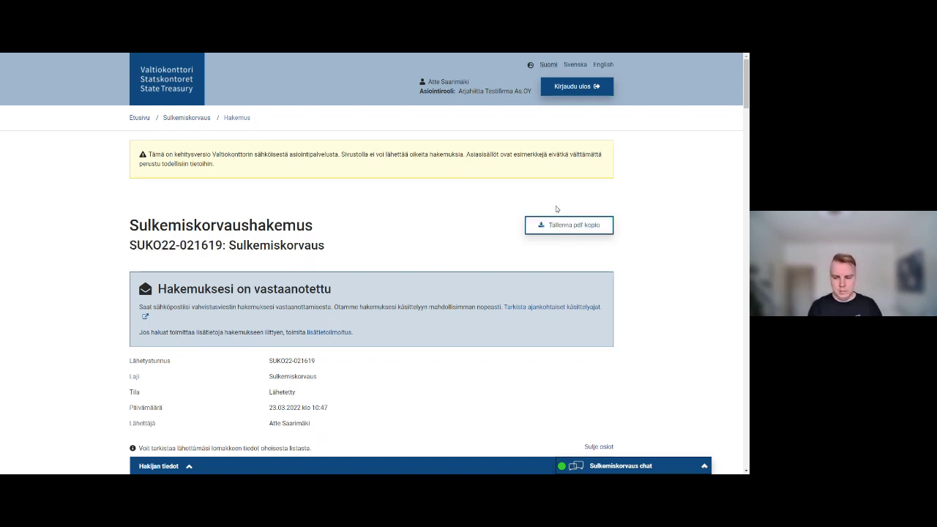
click(535, 228)
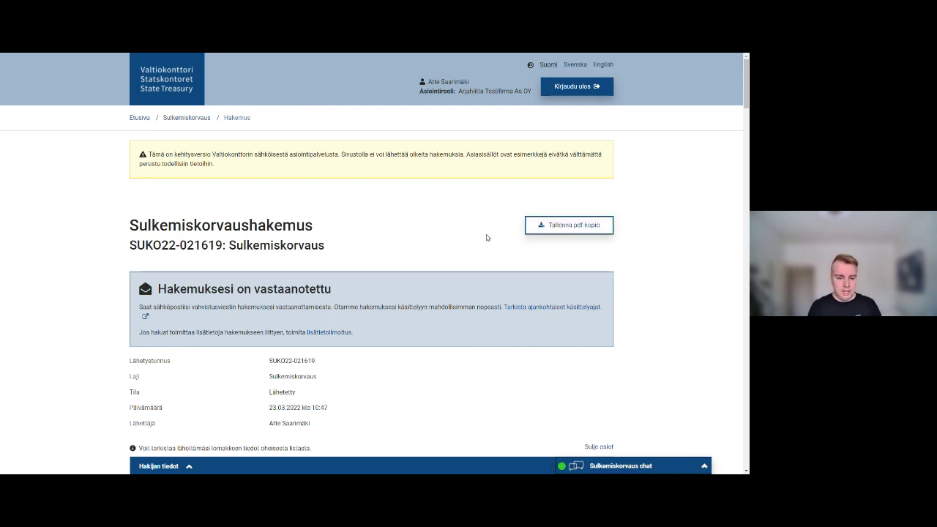
scroll(486, 238, down, 2)
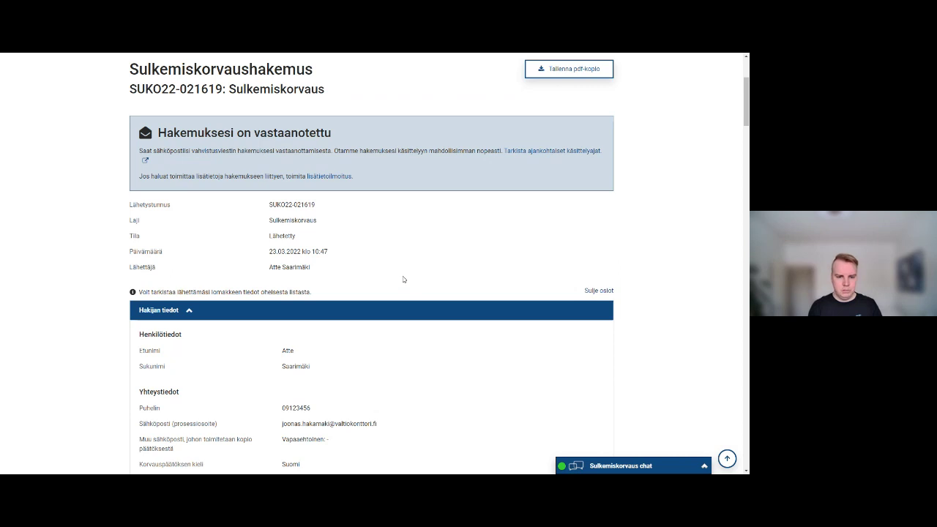
scroll(403, 279, up, 1)
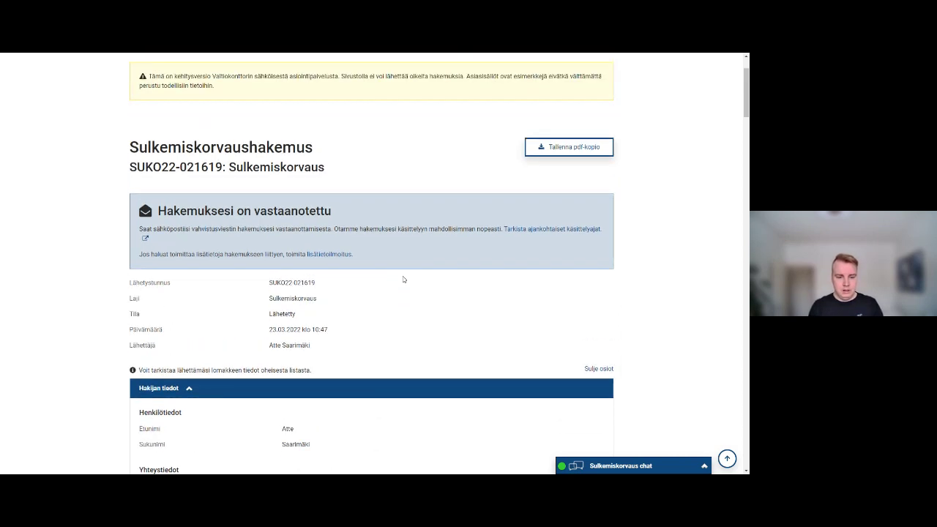
scroll(403, 279, up, 1)
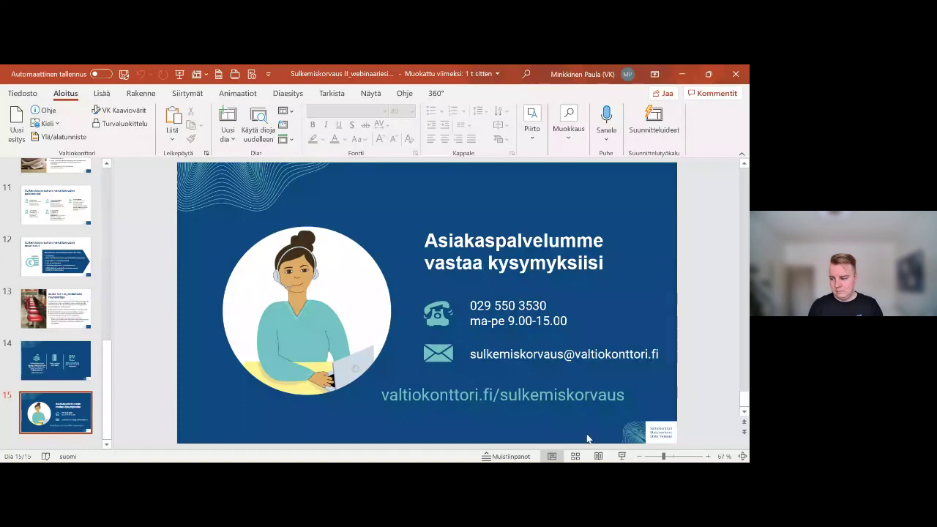
Switch to the PowerPoint webinar presentation and show it in Reading View from the customer service contact slide.
click(598, 457)
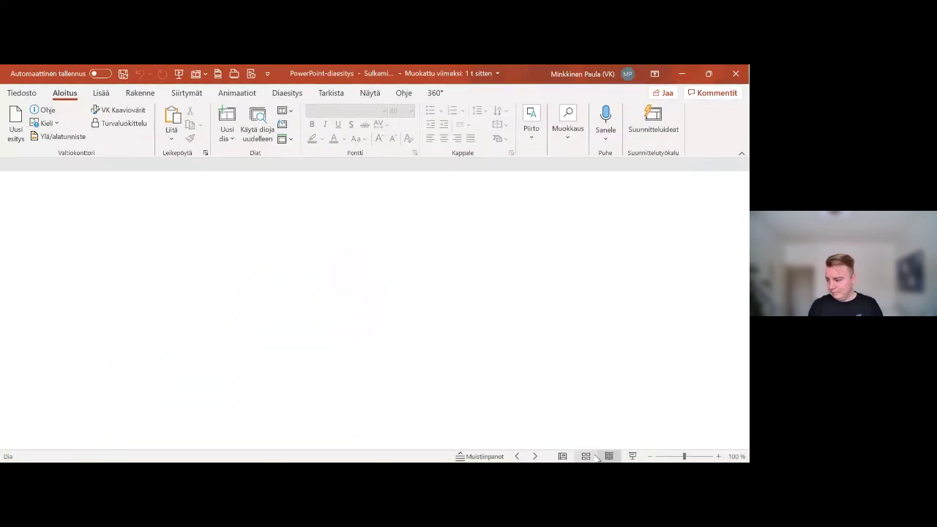